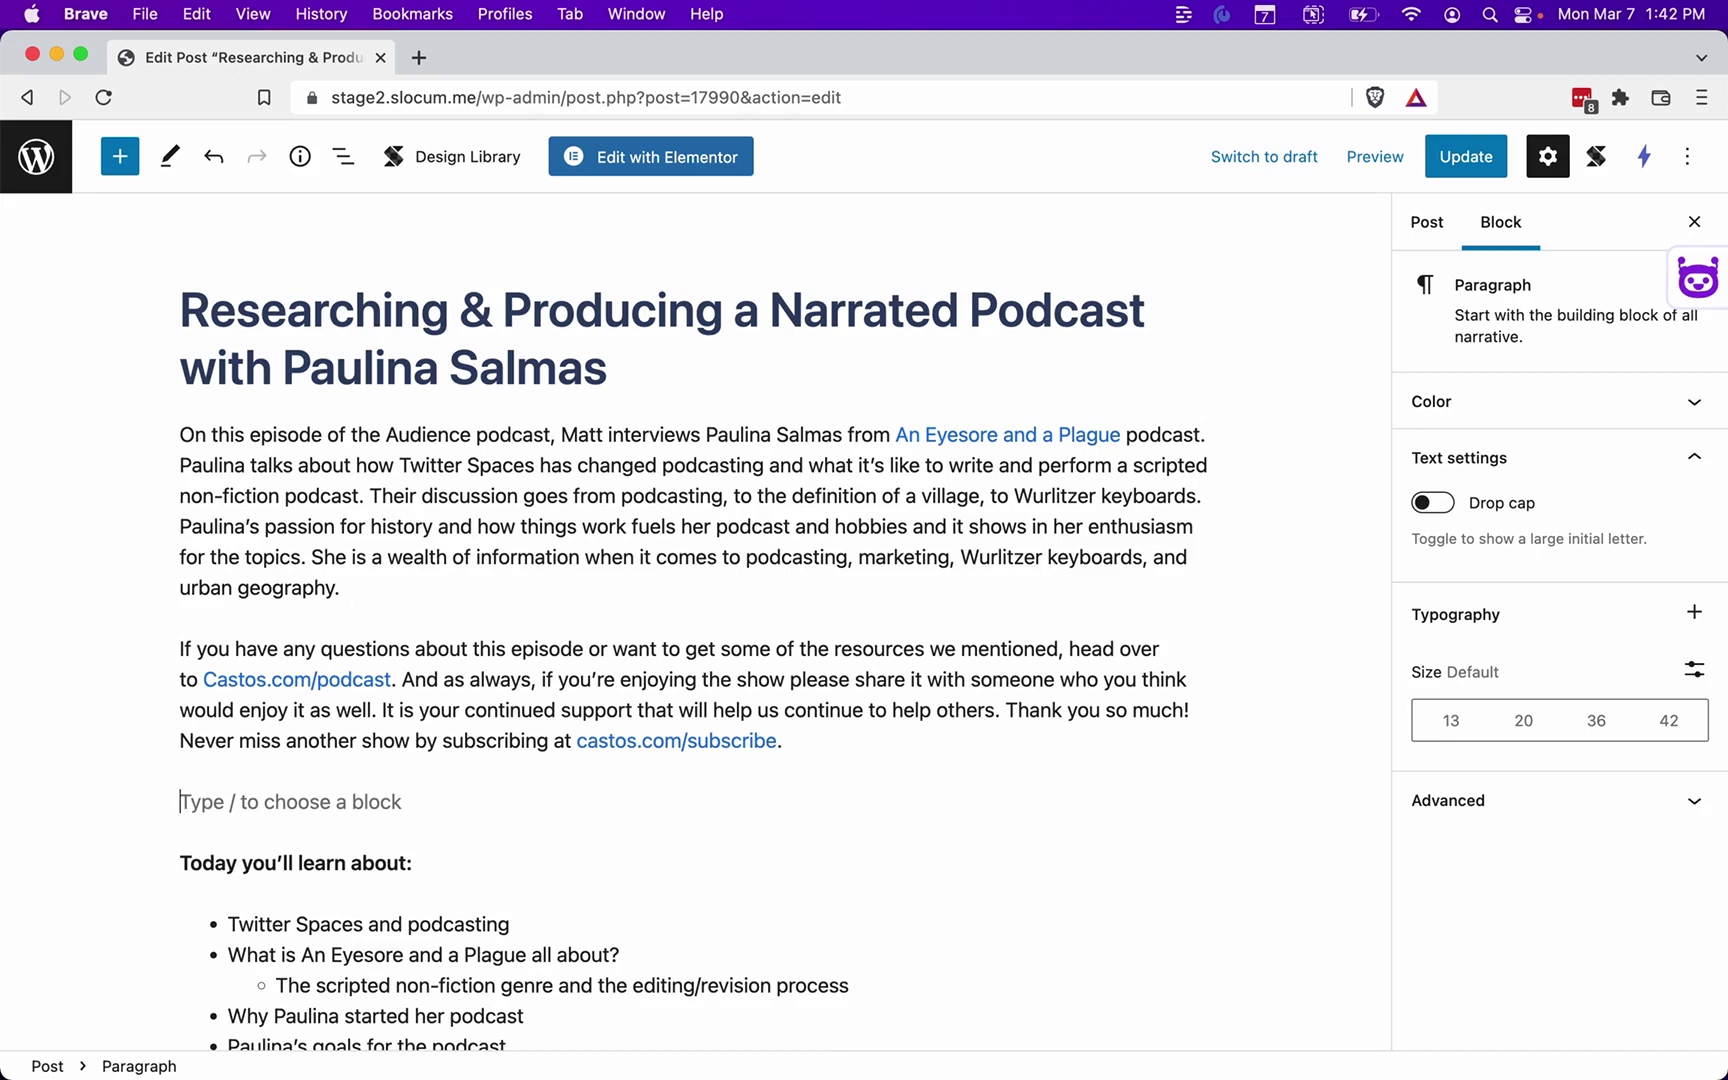
# Save the post with the new 'The history of electronic keyboards' paragraph in place
pyautogui.press('super+s')
# Write the line 'The history of Wurlitzer electronic keyboards', copying 'Wurlitzer' from the last list item
pyautogui.write('The')
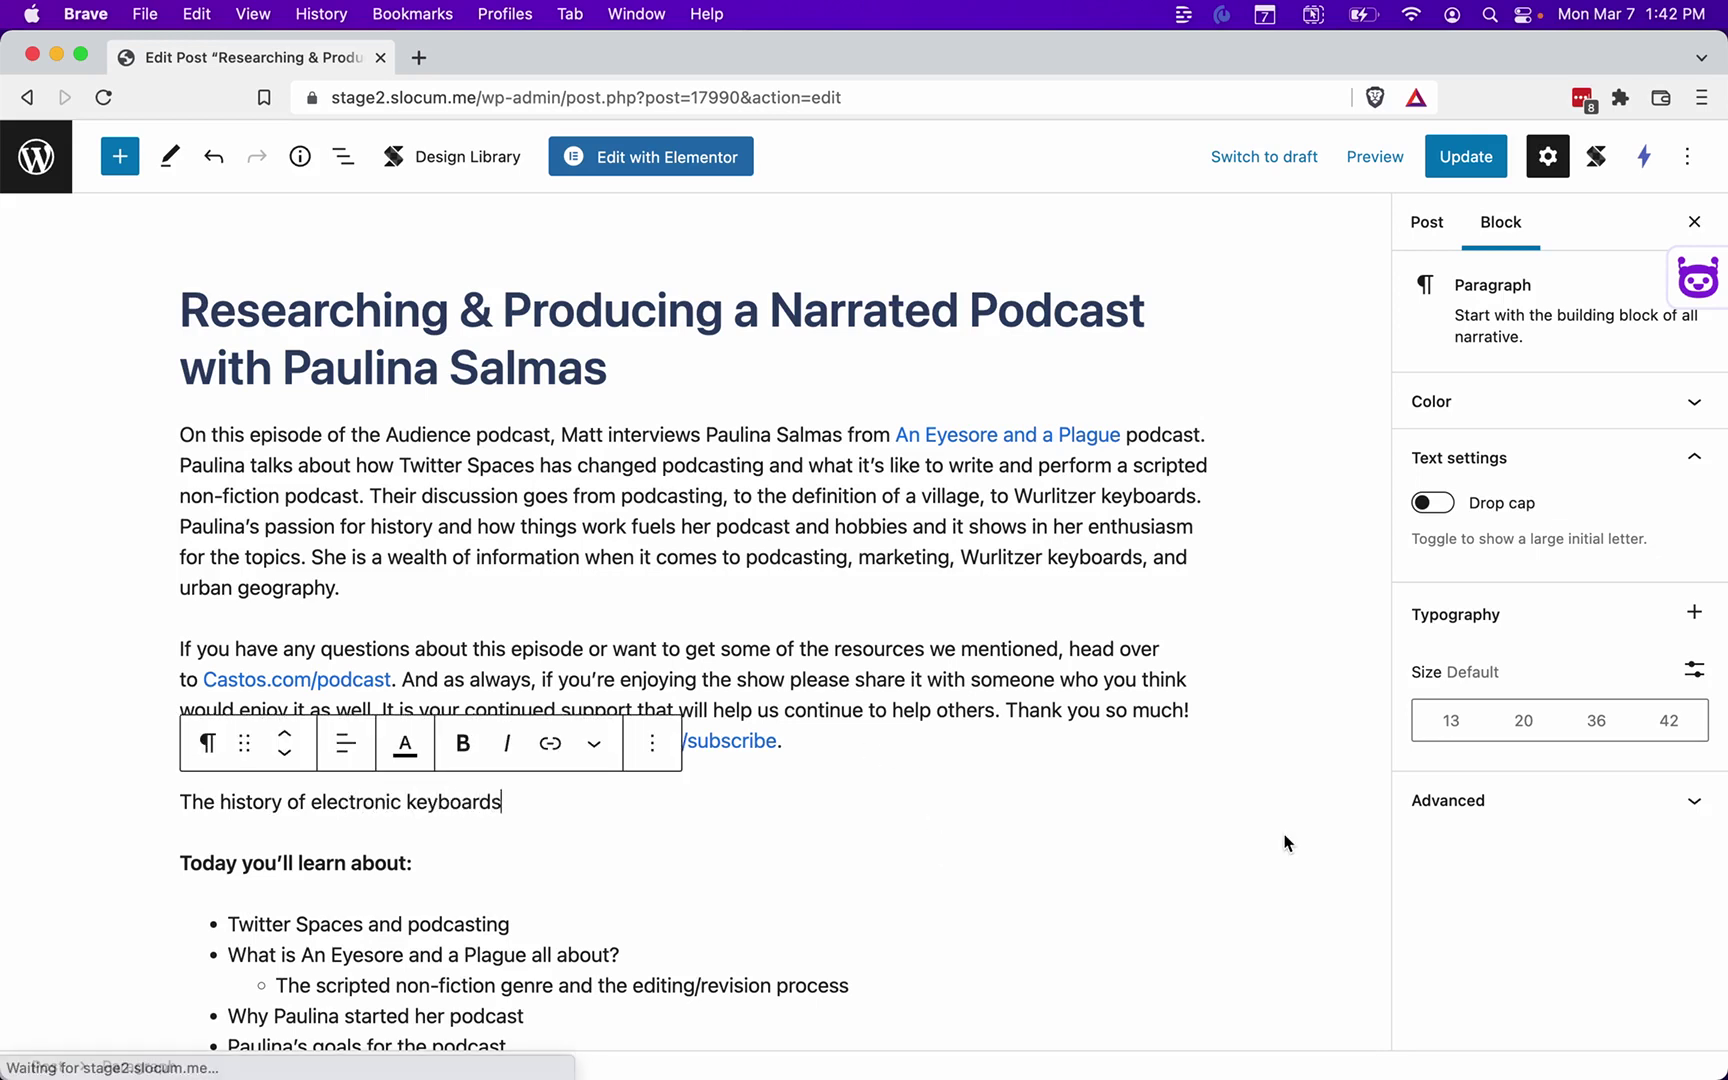
pyautogui.click(957, 748)
pyautogui.scroll(-2, 850, 900)
pyautogui.scroll(-2, 848, 898)
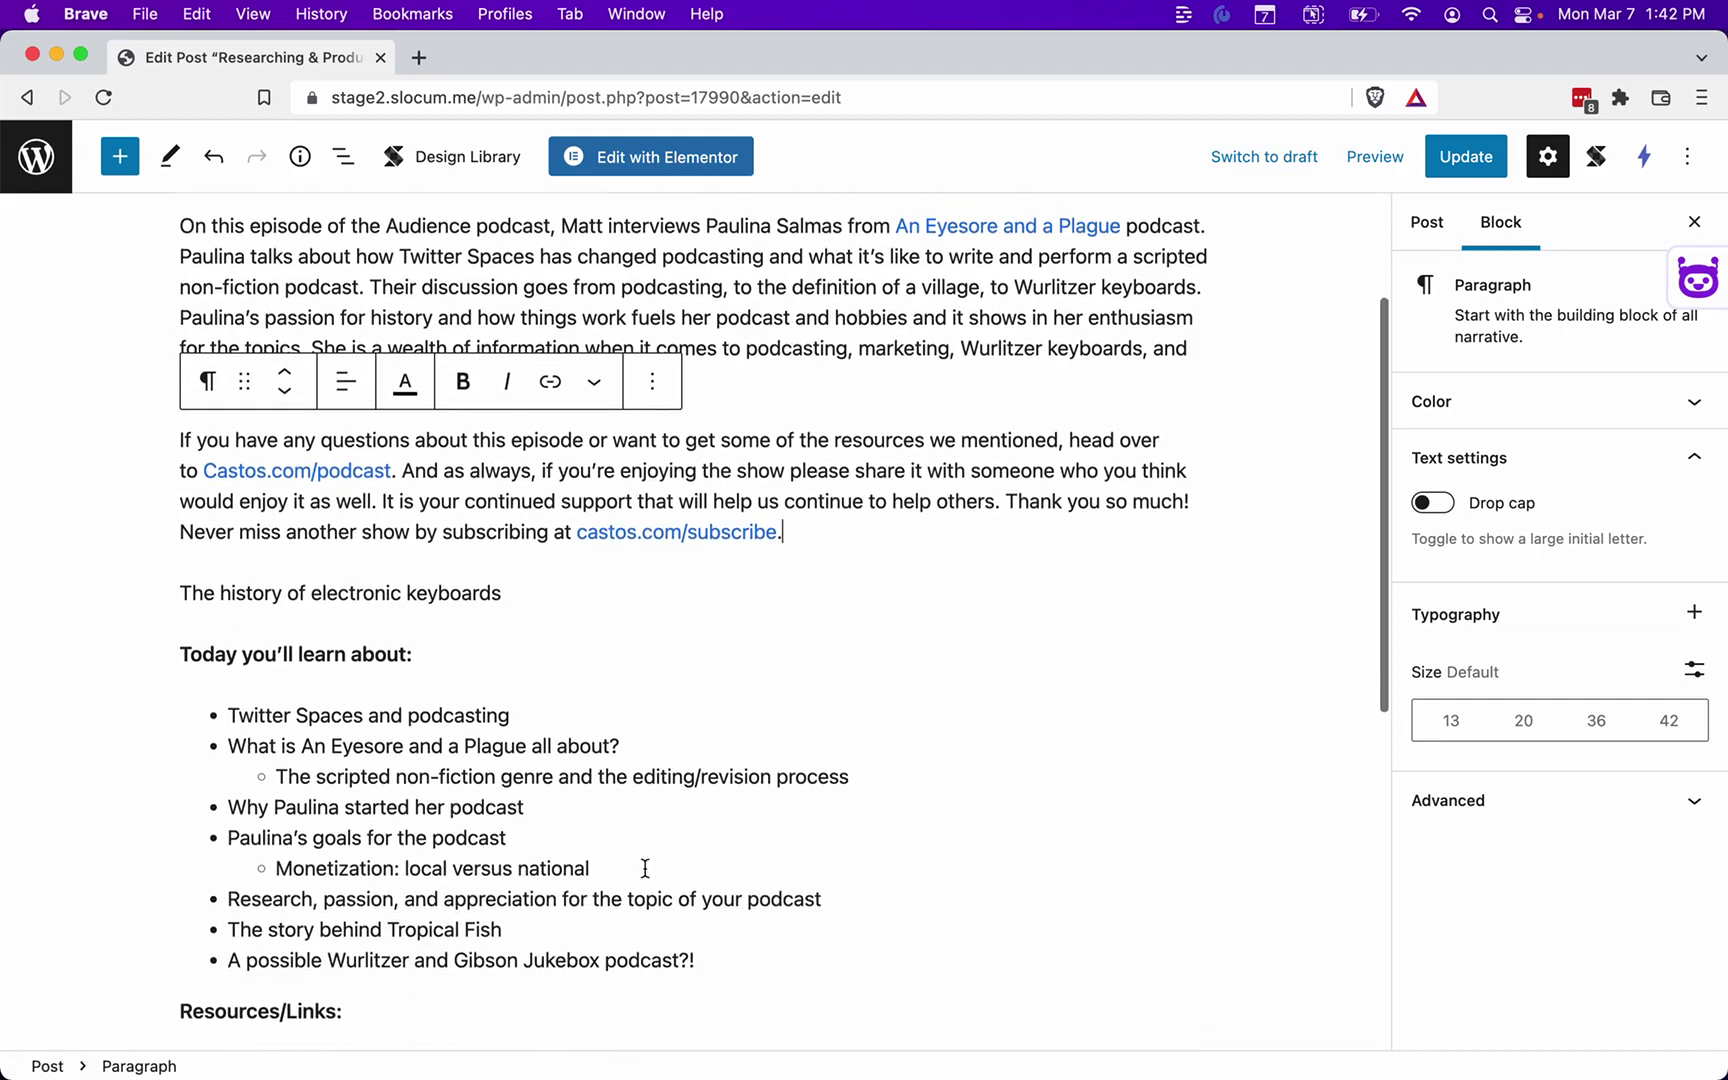
pyautogui.doubleClick(384, 962)
pyautogui.press('super+c')
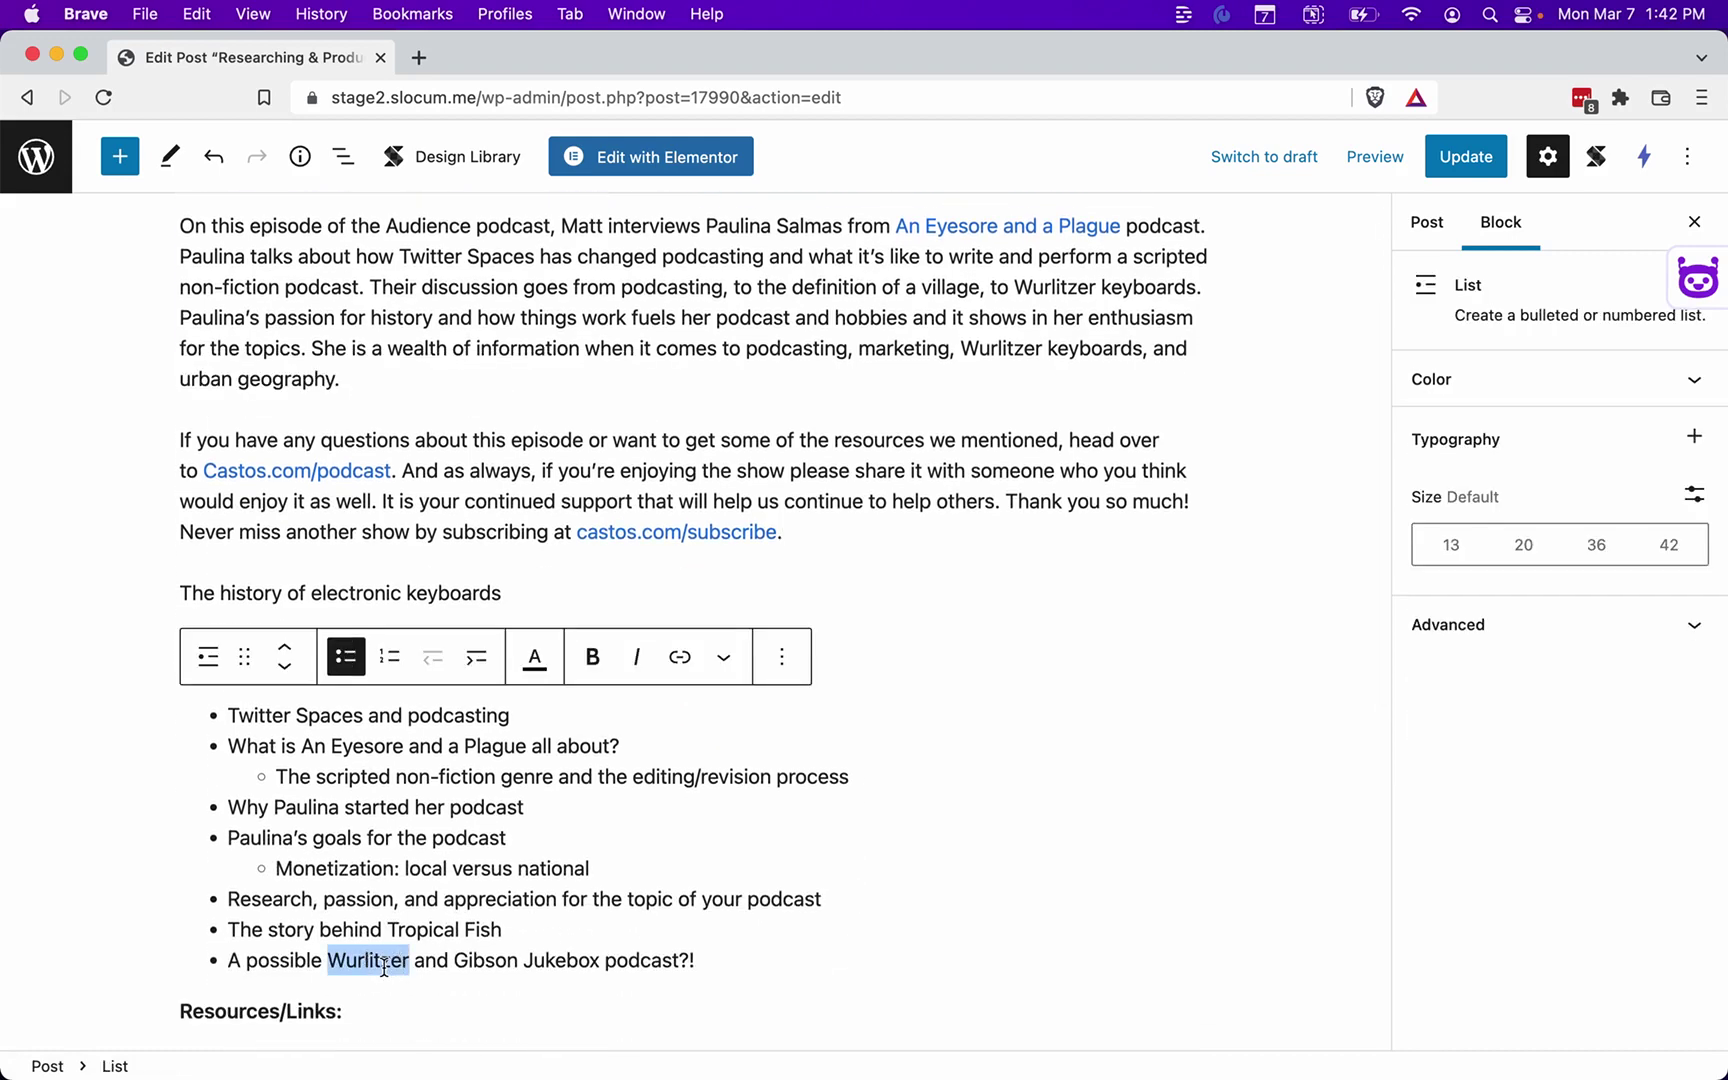
pyautogui.click(371, 591)
pyautogui.click(312, 593)
pyautogui.press('super+v')
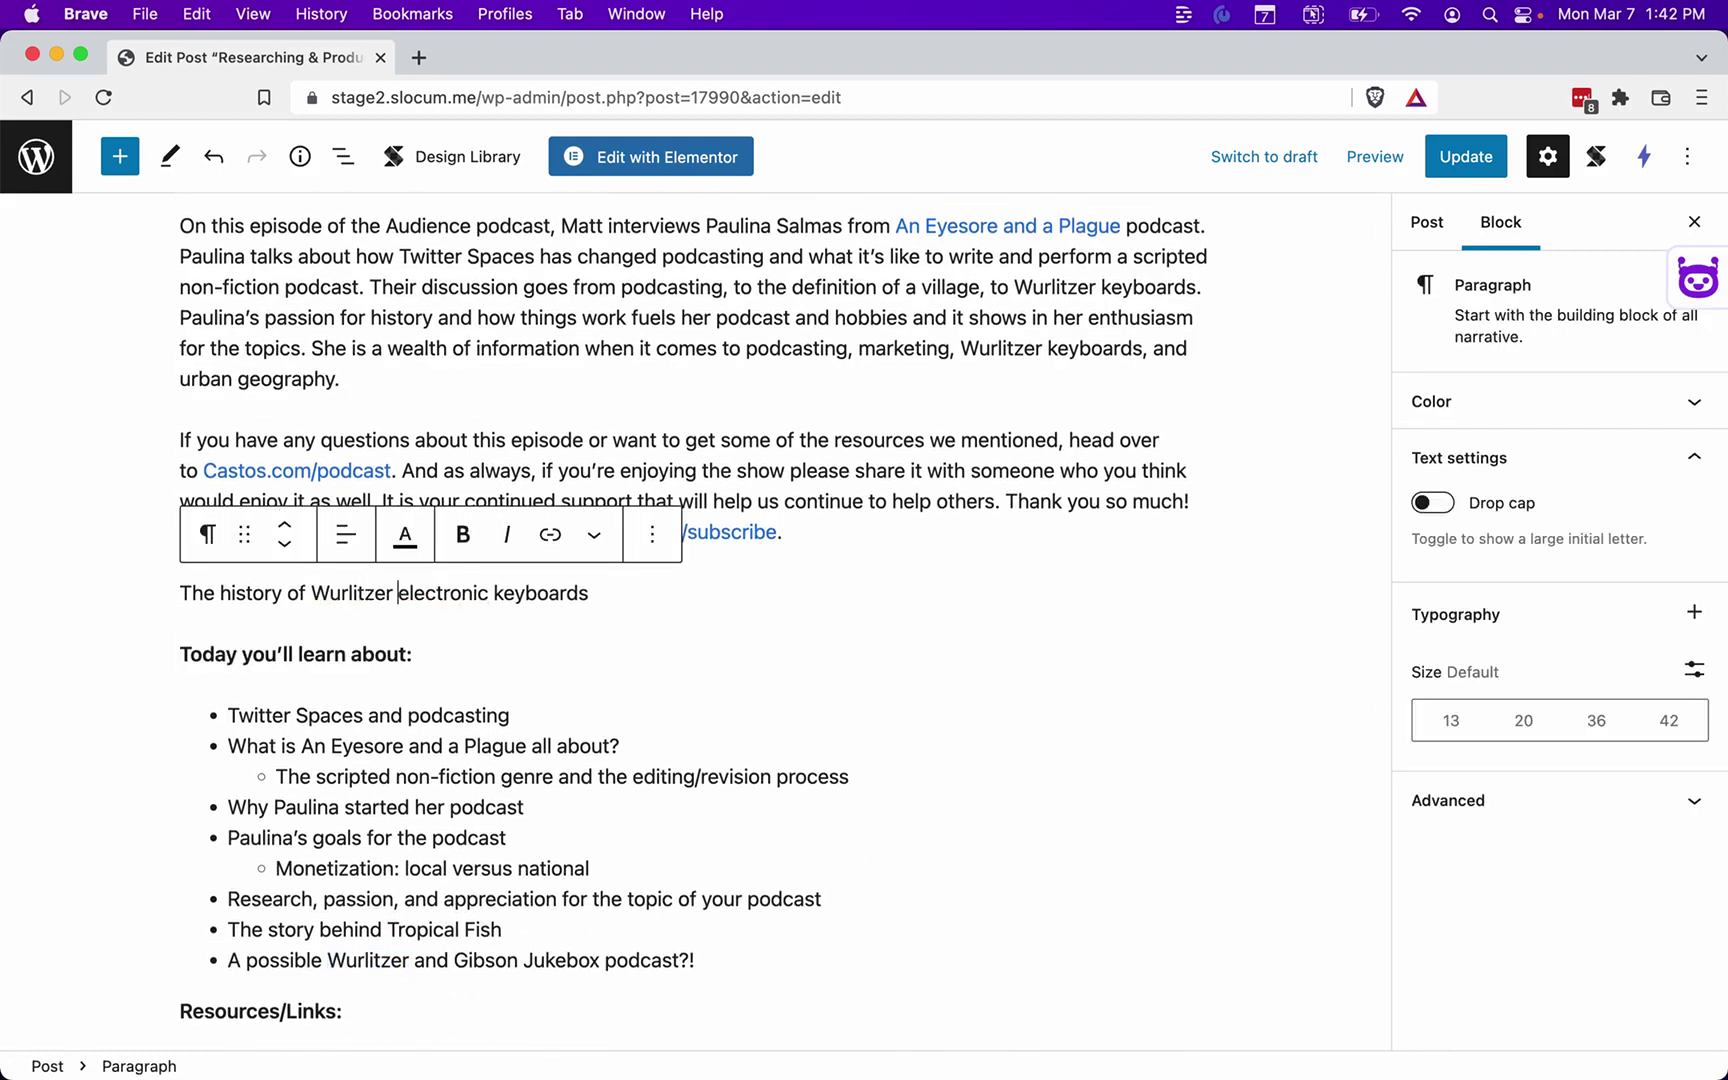
# Turn the line into an H2 heading and start an empty block beneath it
pyautogui.press('super+a')
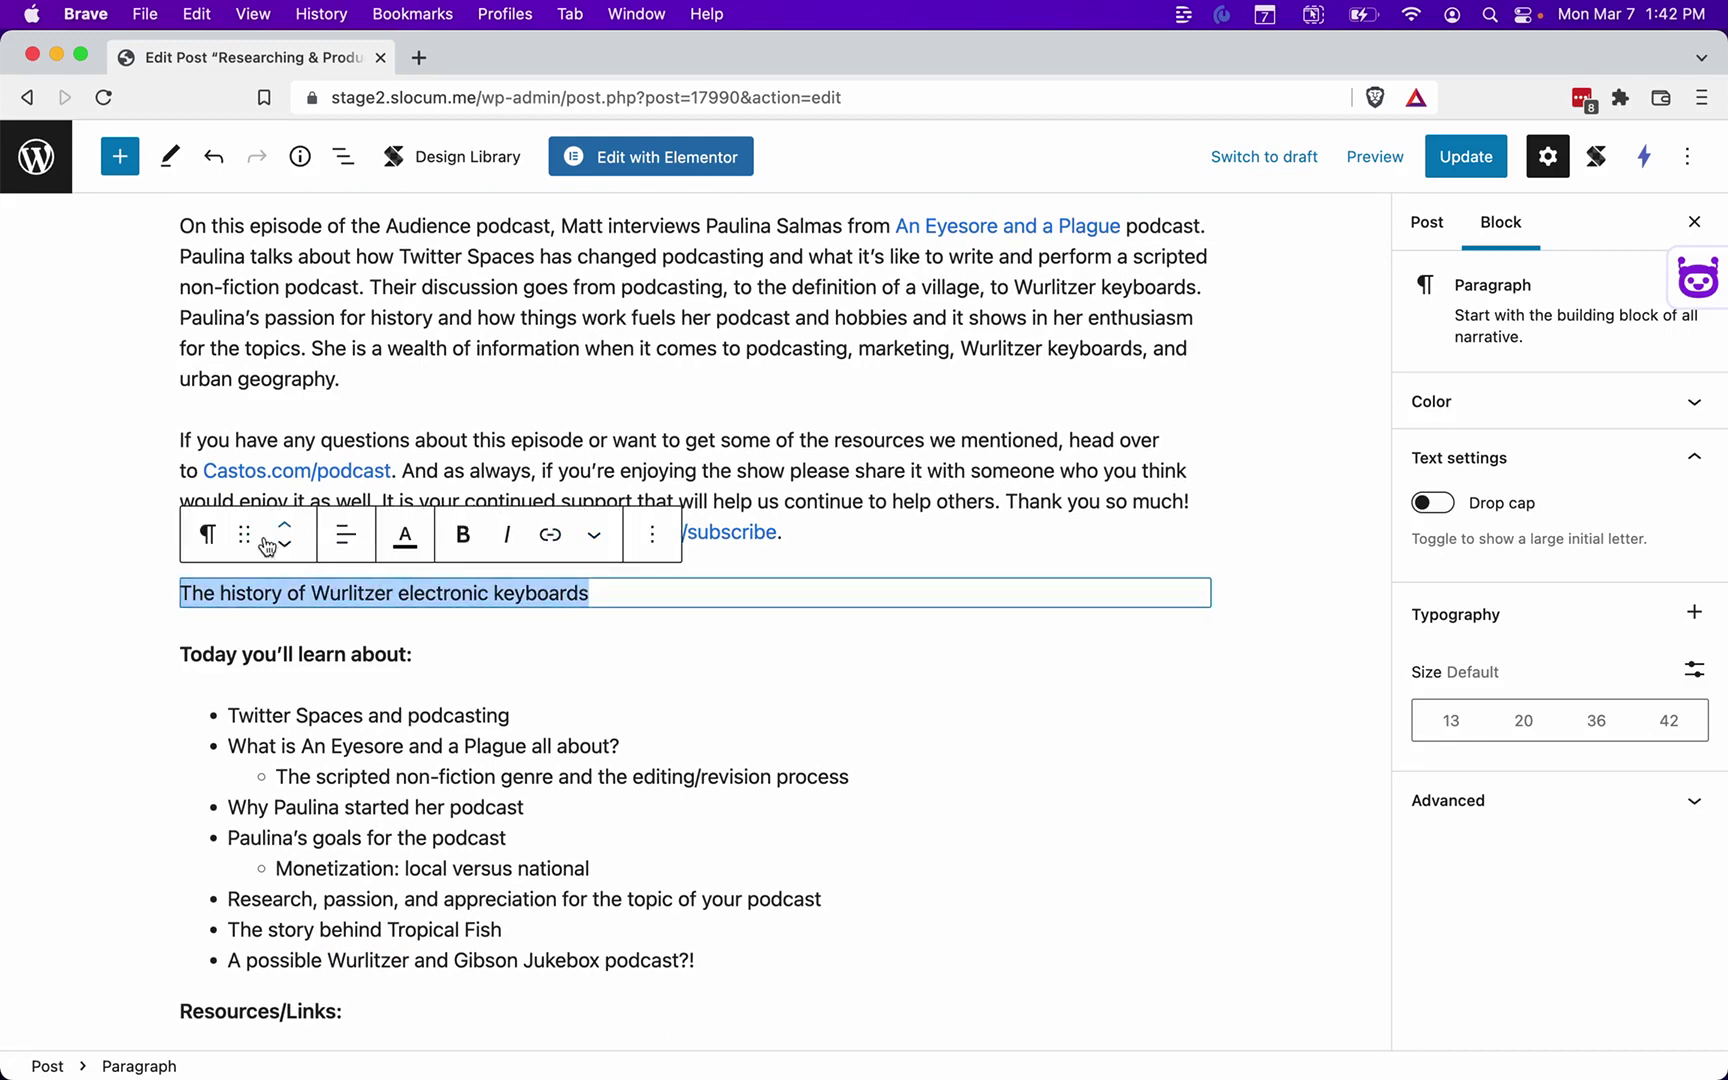
pyautogui.click(212, 538)
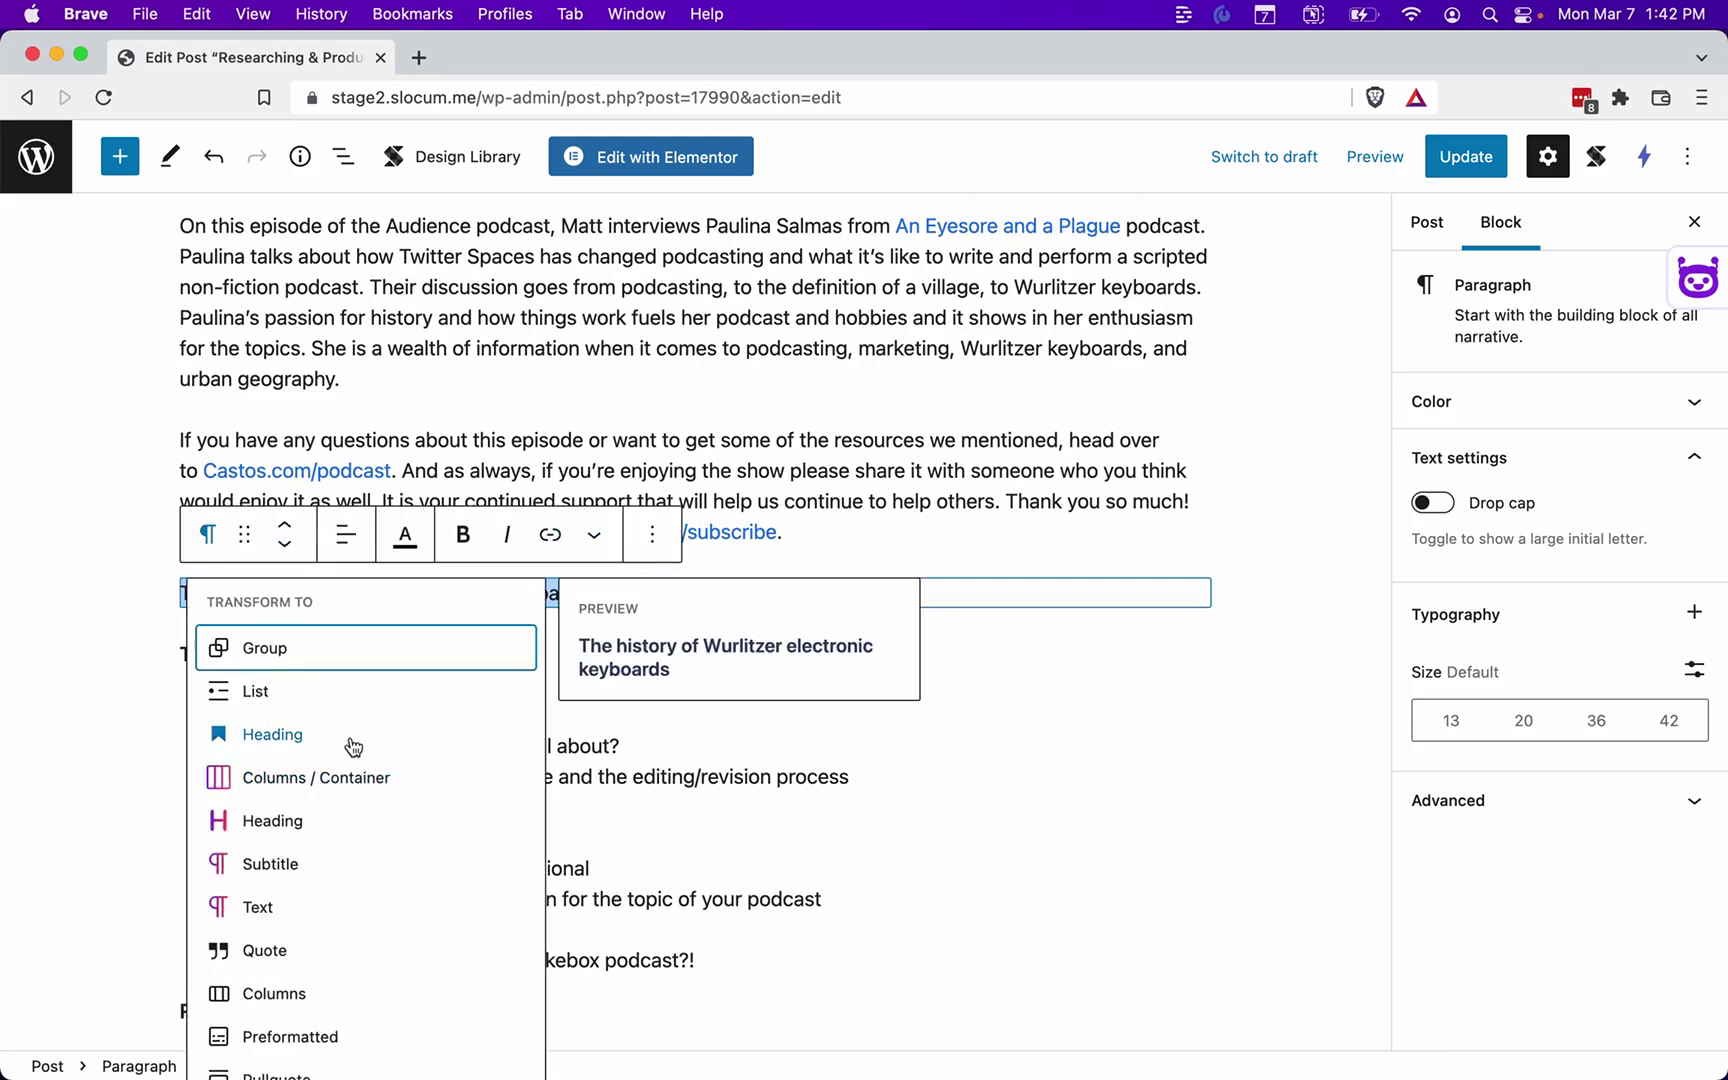
pyautogui.click(353, 747)
pyautogui.click(980, 610)
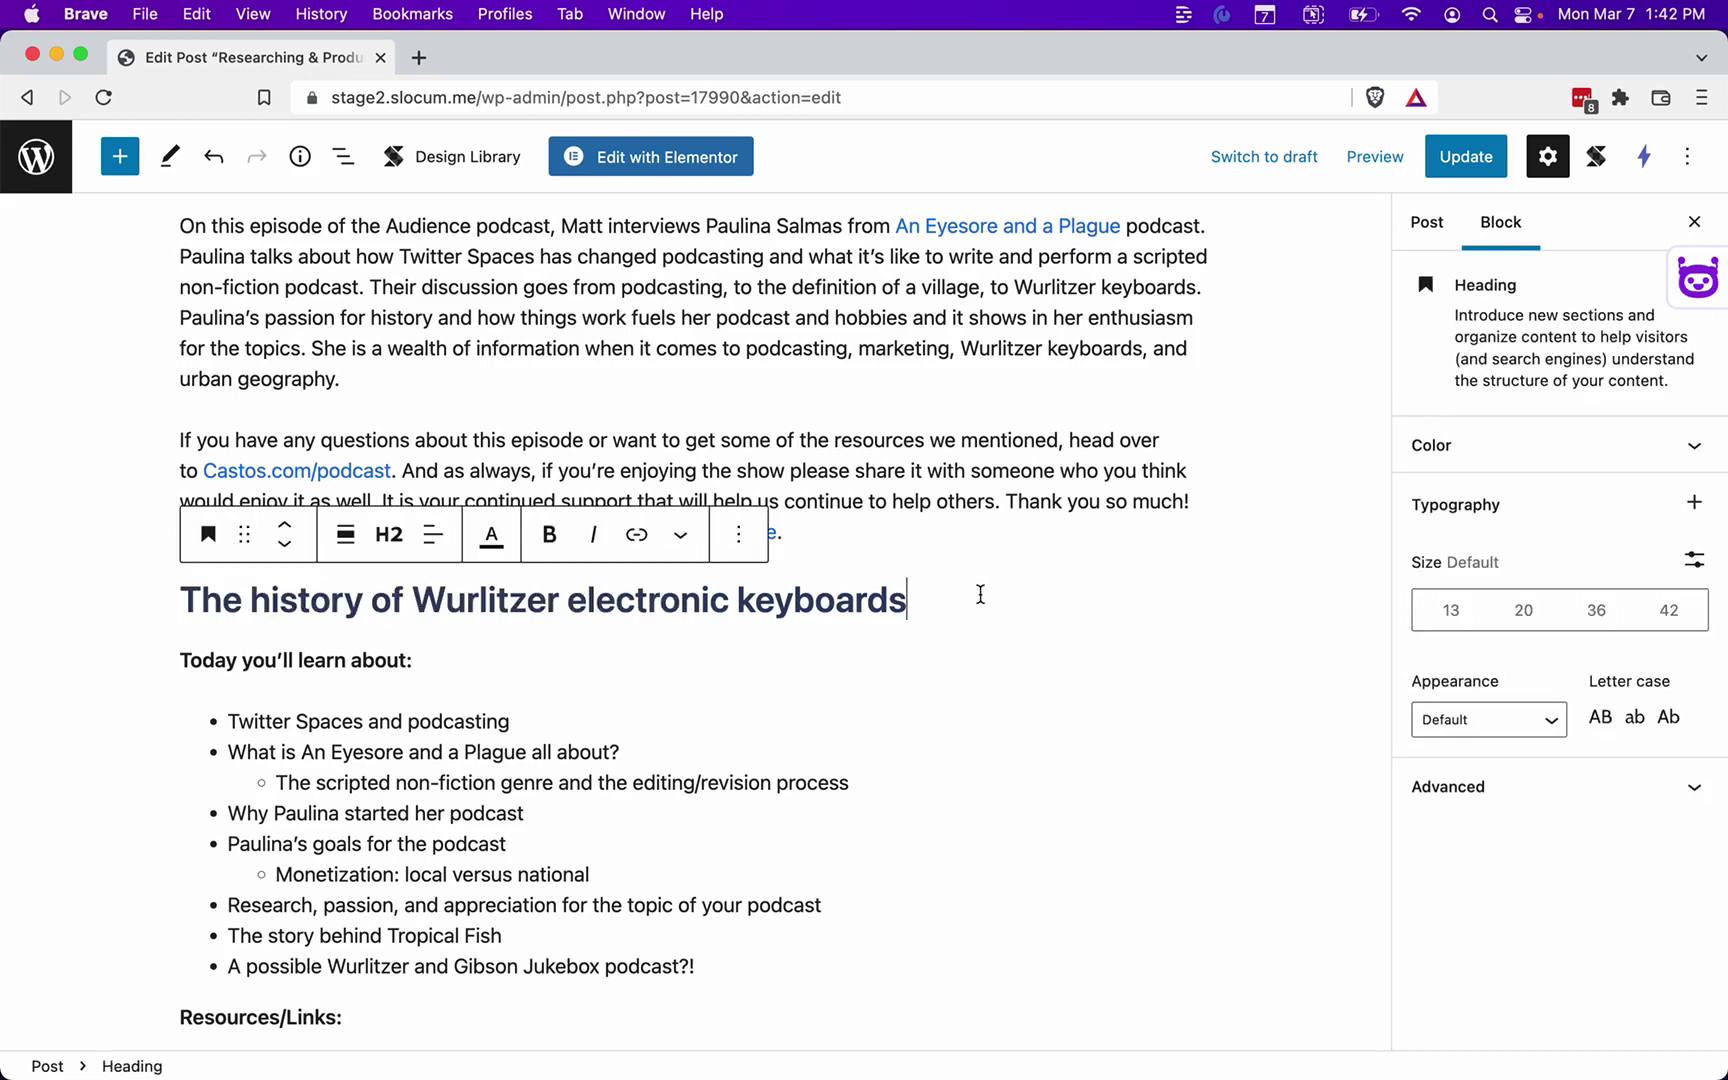
pyautogui.press('Return')
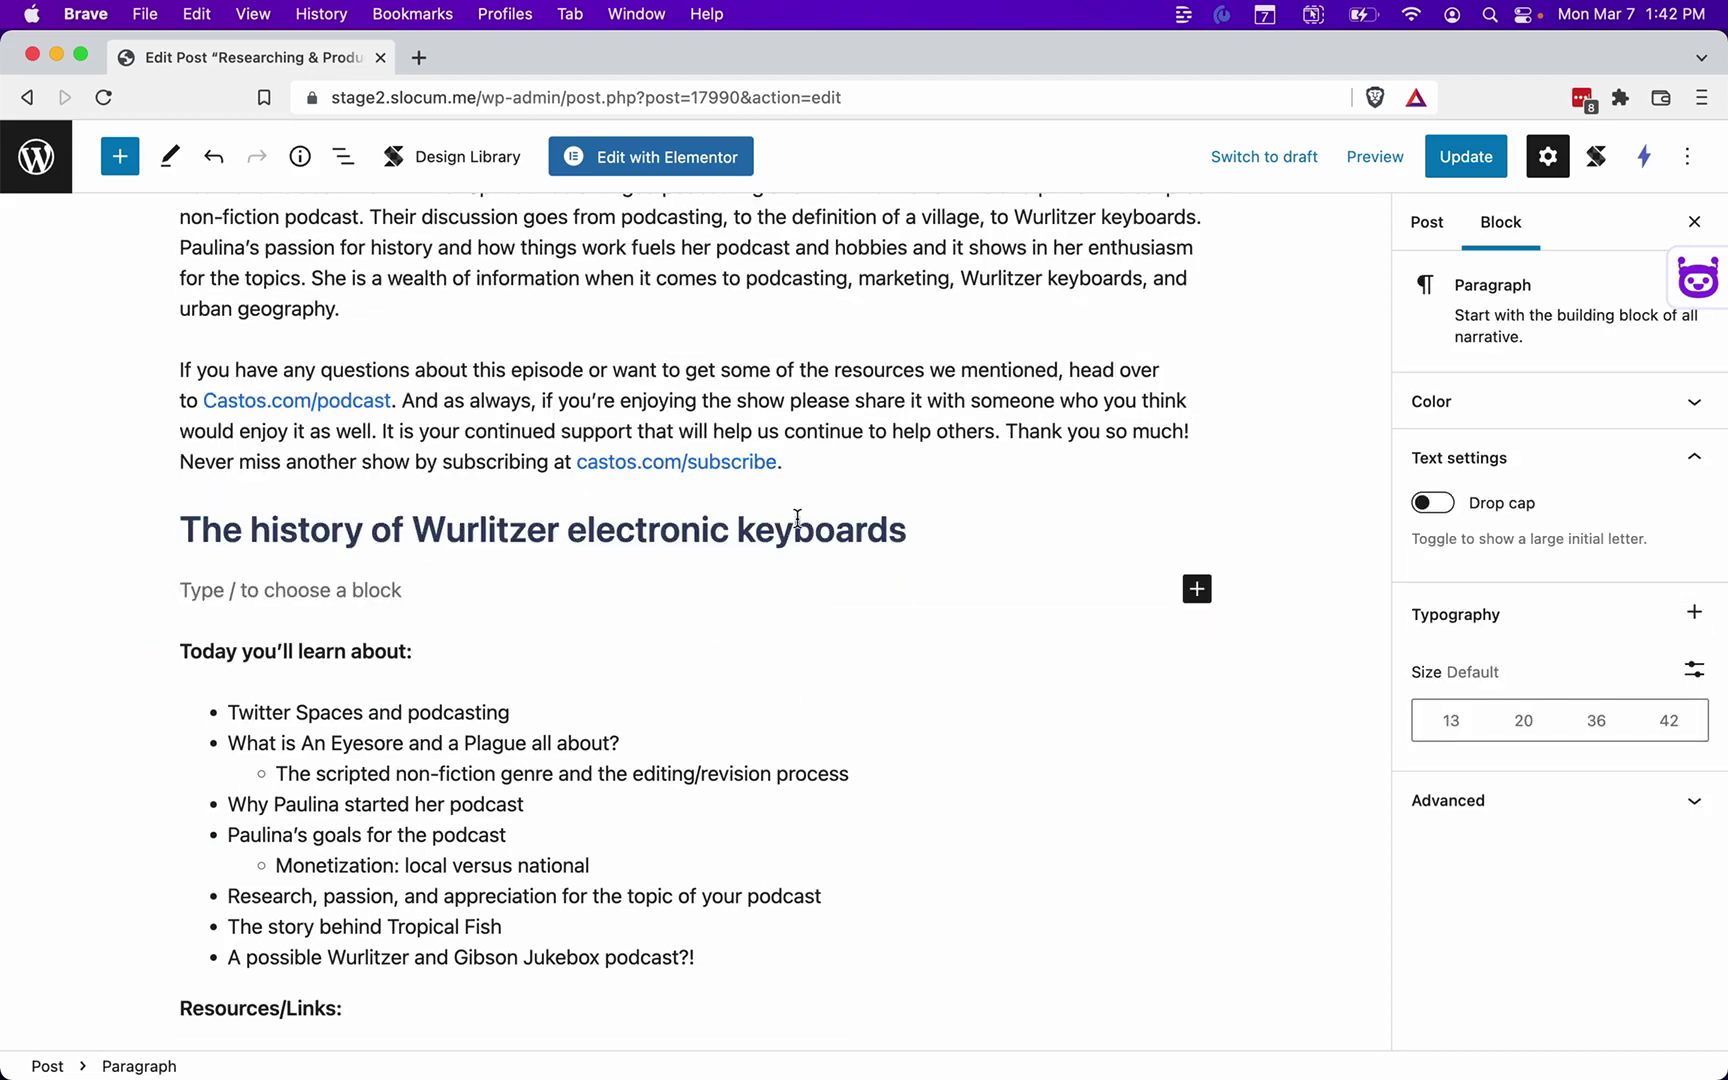
# Select the heading text and put the caret in the empty block below, ready for Bertha.ai
pyautogui.doubleClick(829, 521)
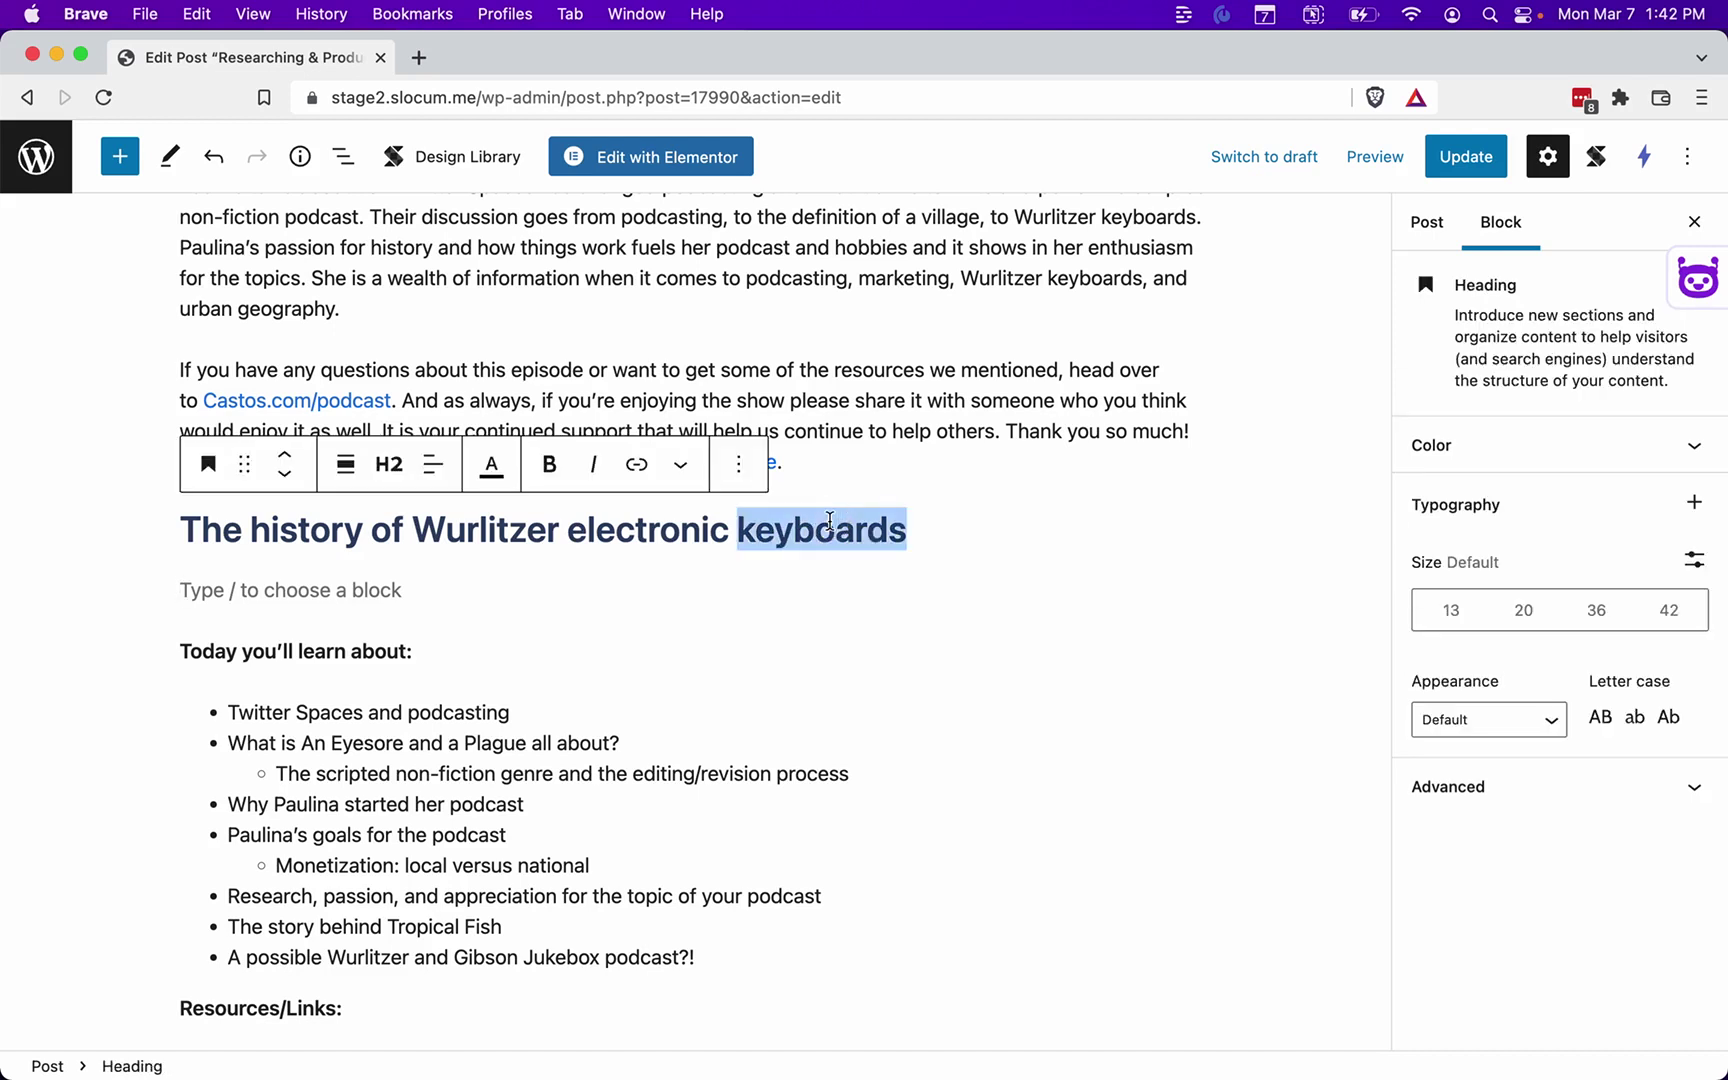
pyautogui.tripleClick(829, 521)
pyautogui.press('super+c')
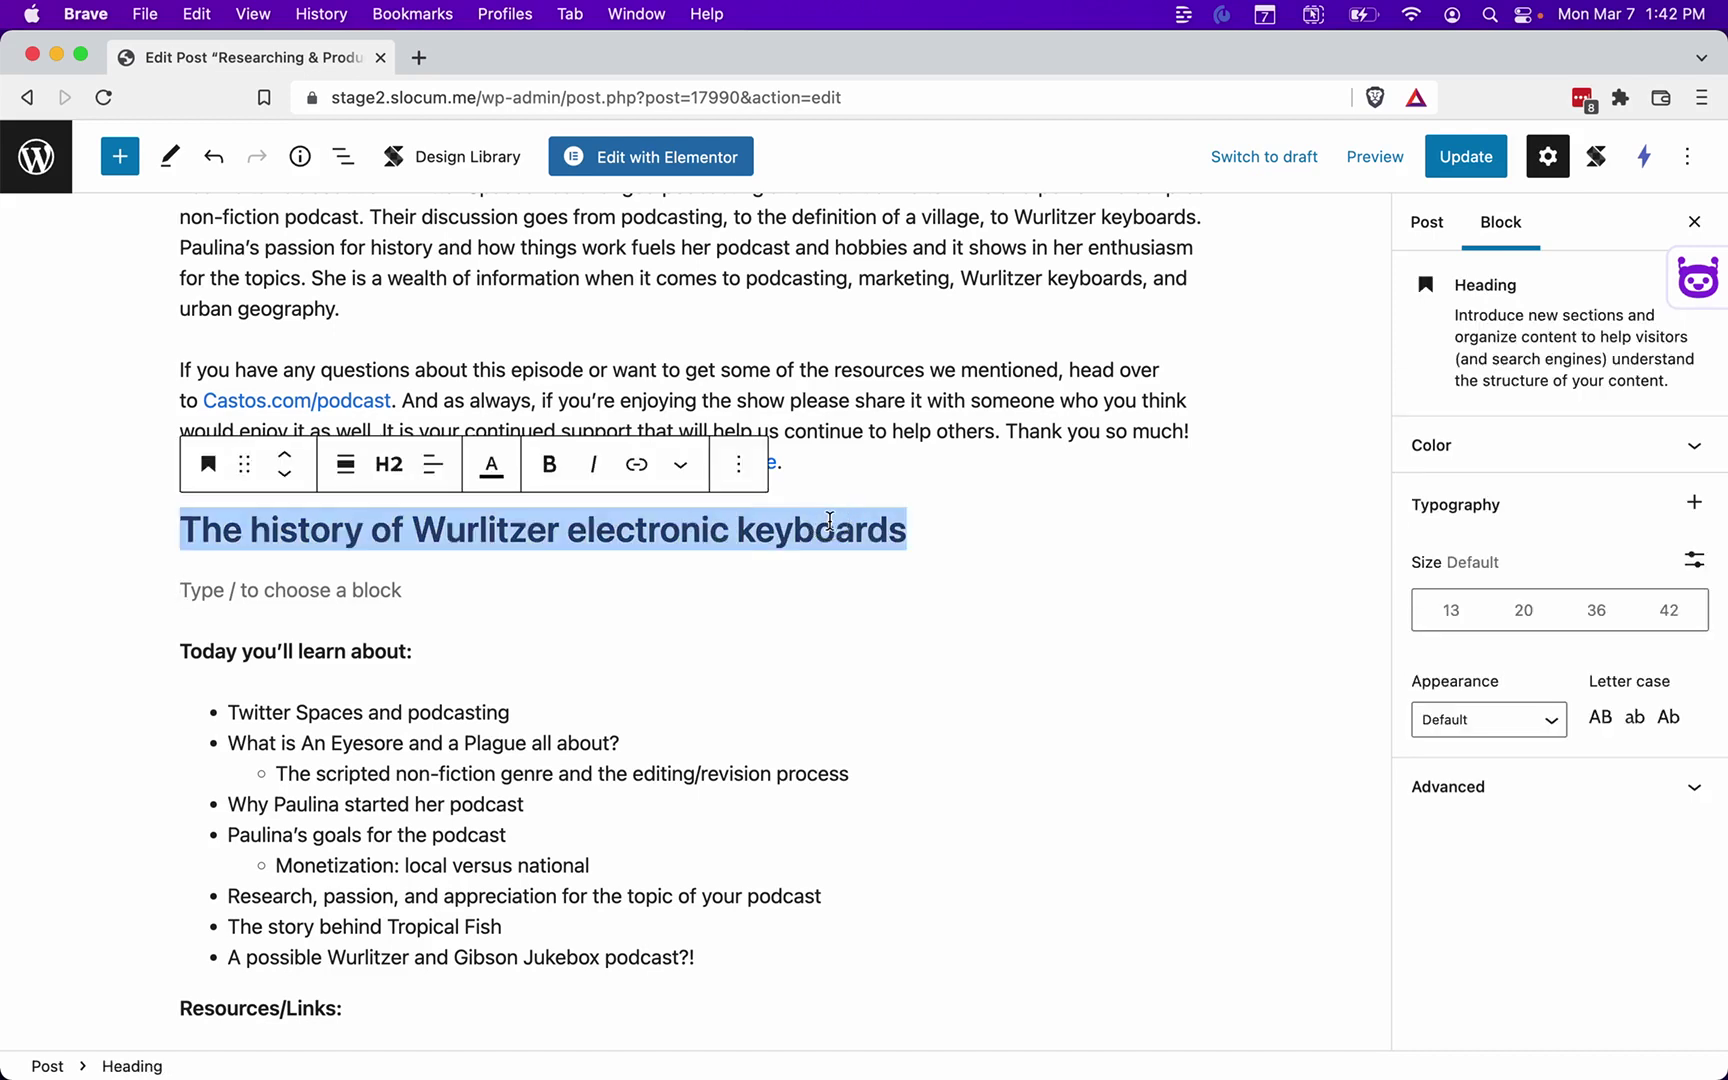
pyautogui.click(515, 574)
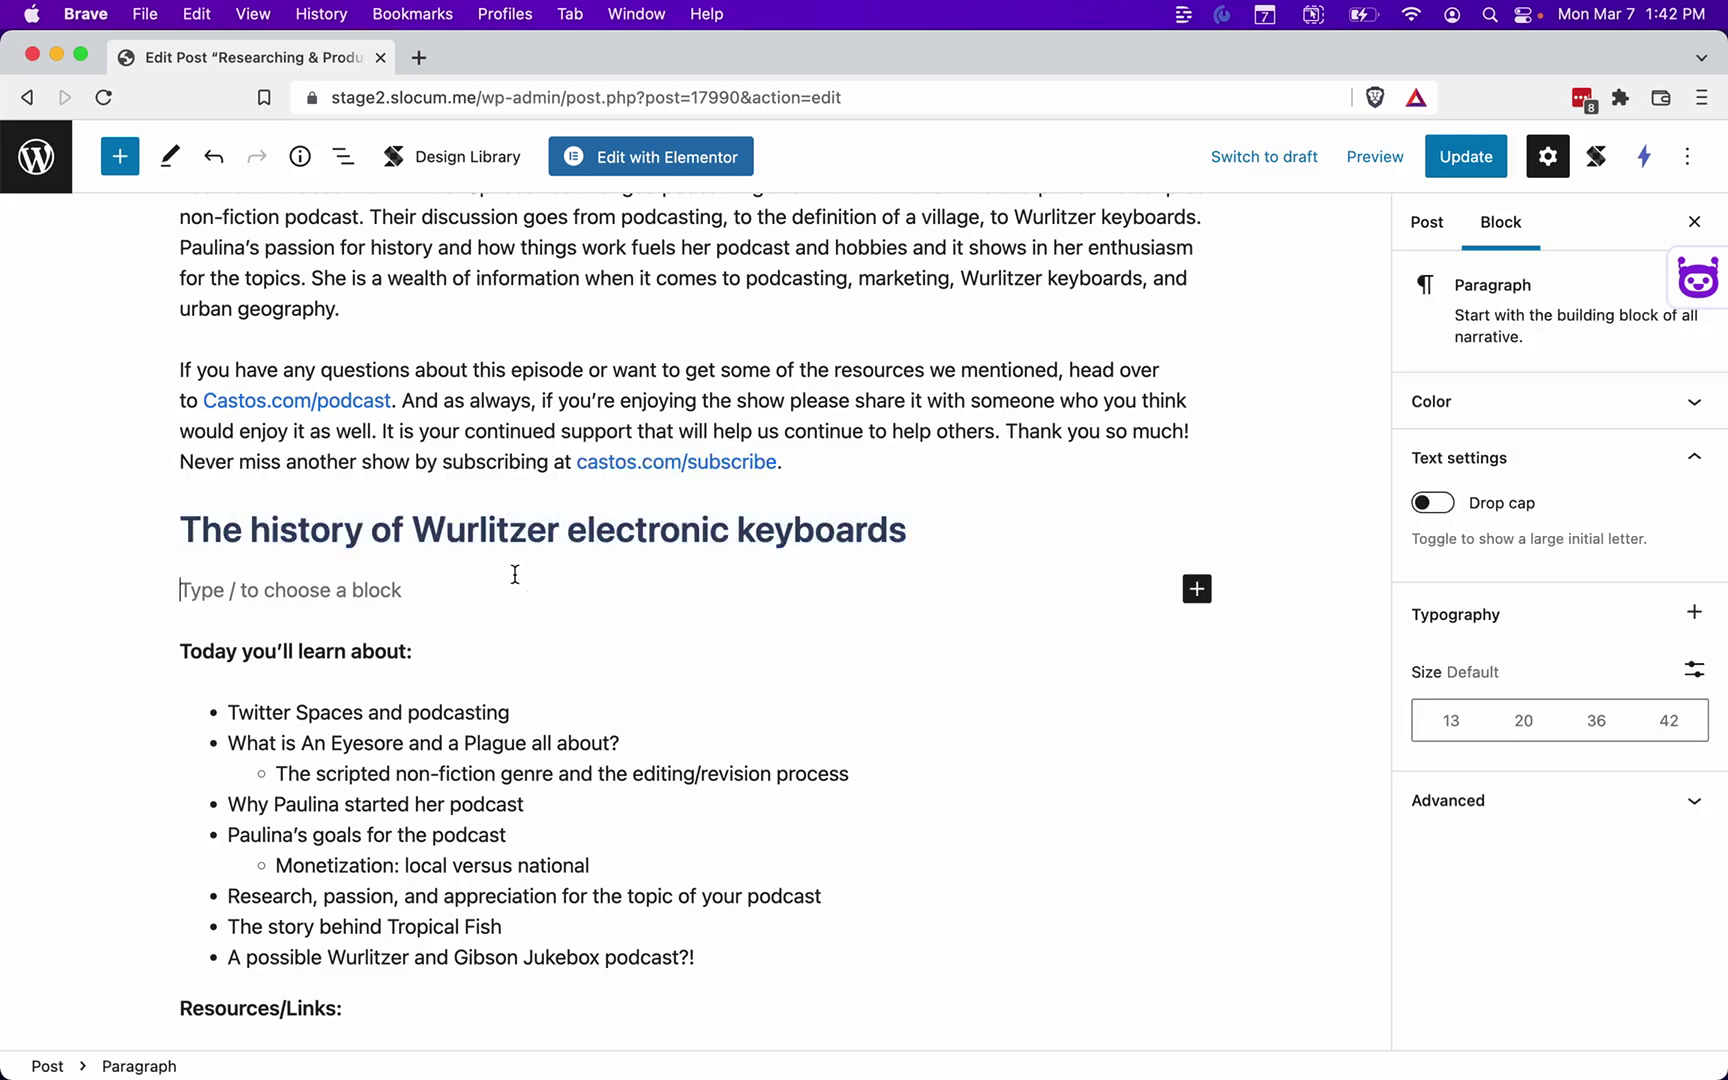
pyautogui.click(1698, 280)
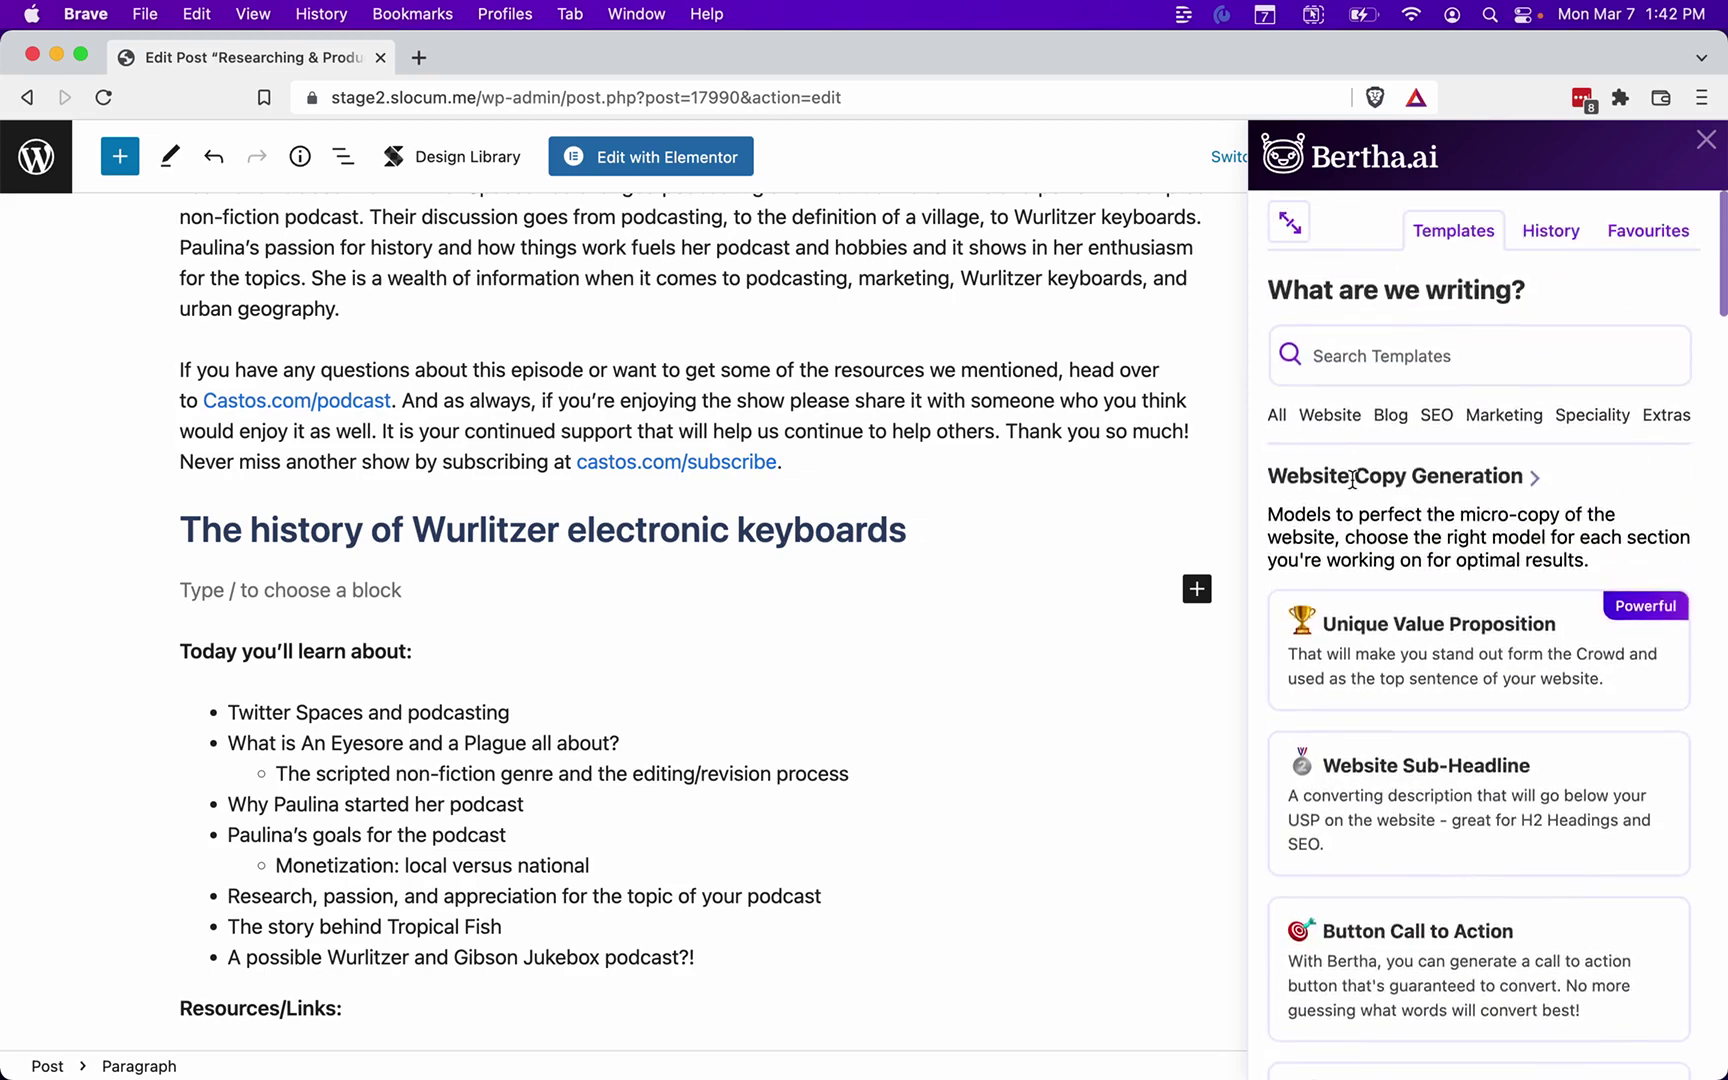
# In Bertha.ai's Blog templates, pick the Blog Post Outline template
pyautogui.click(1332, 413)
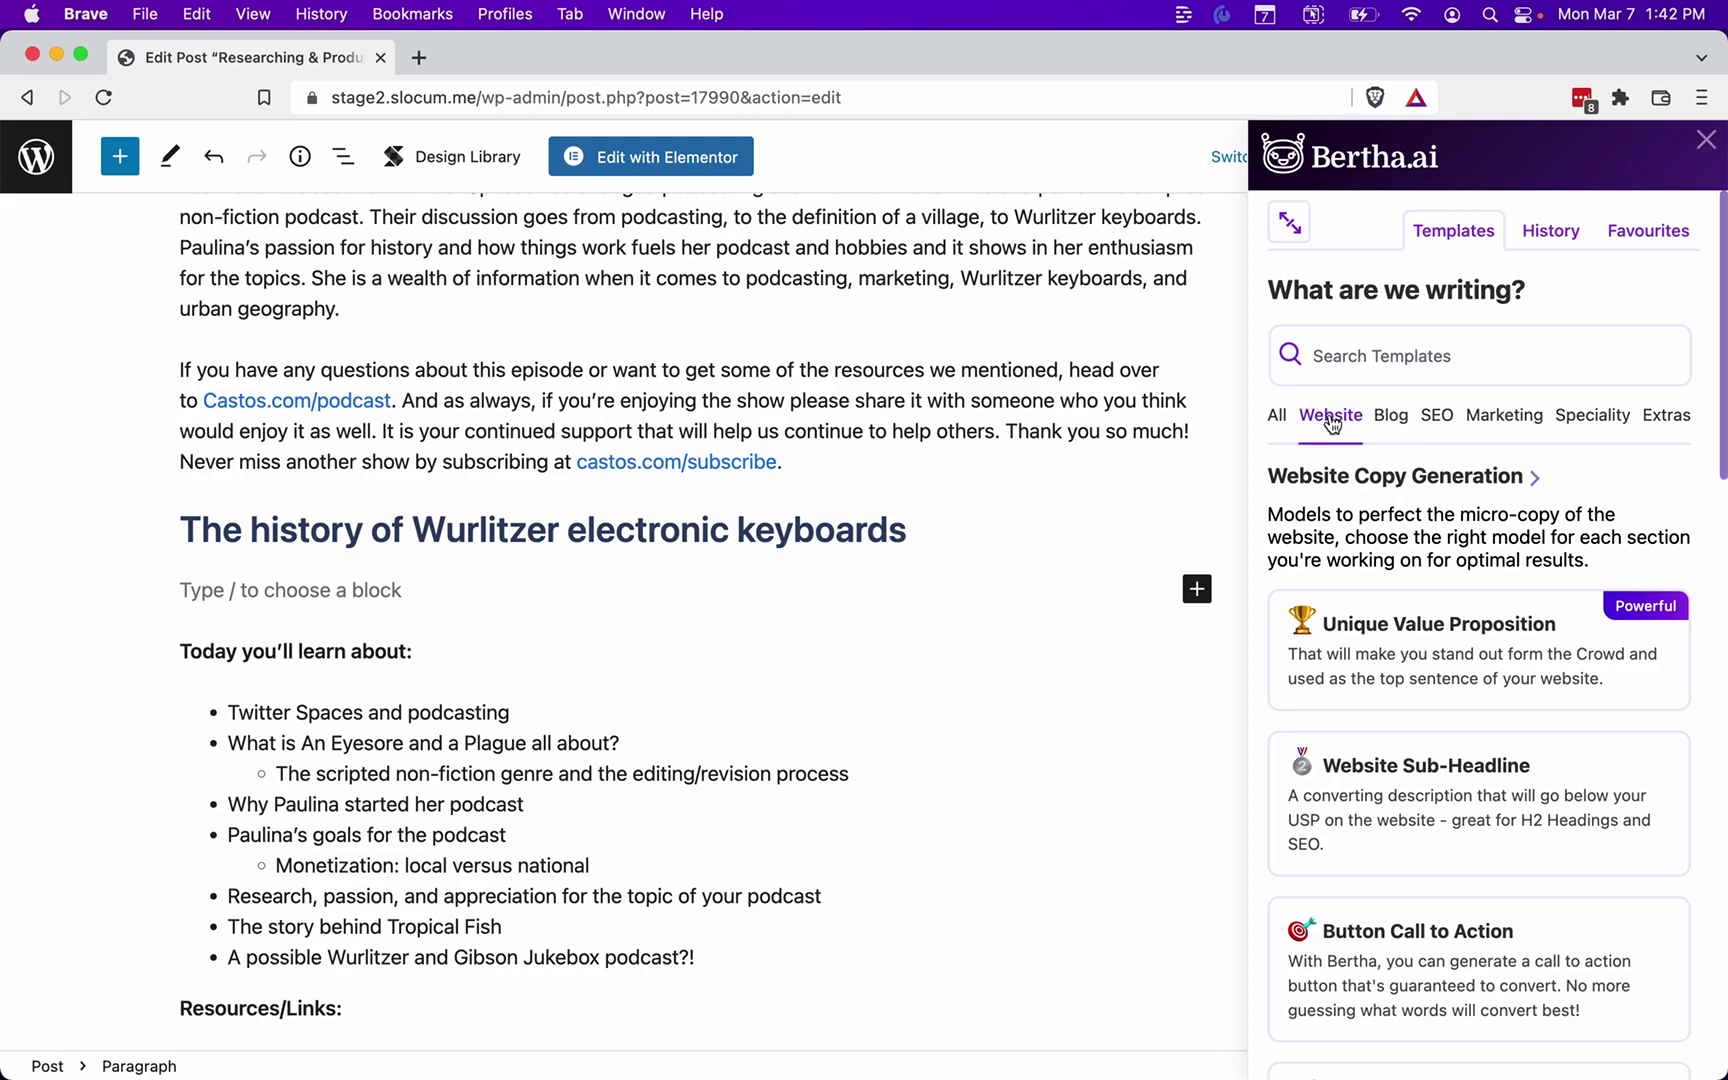
pyautogui.click(1392, 425)
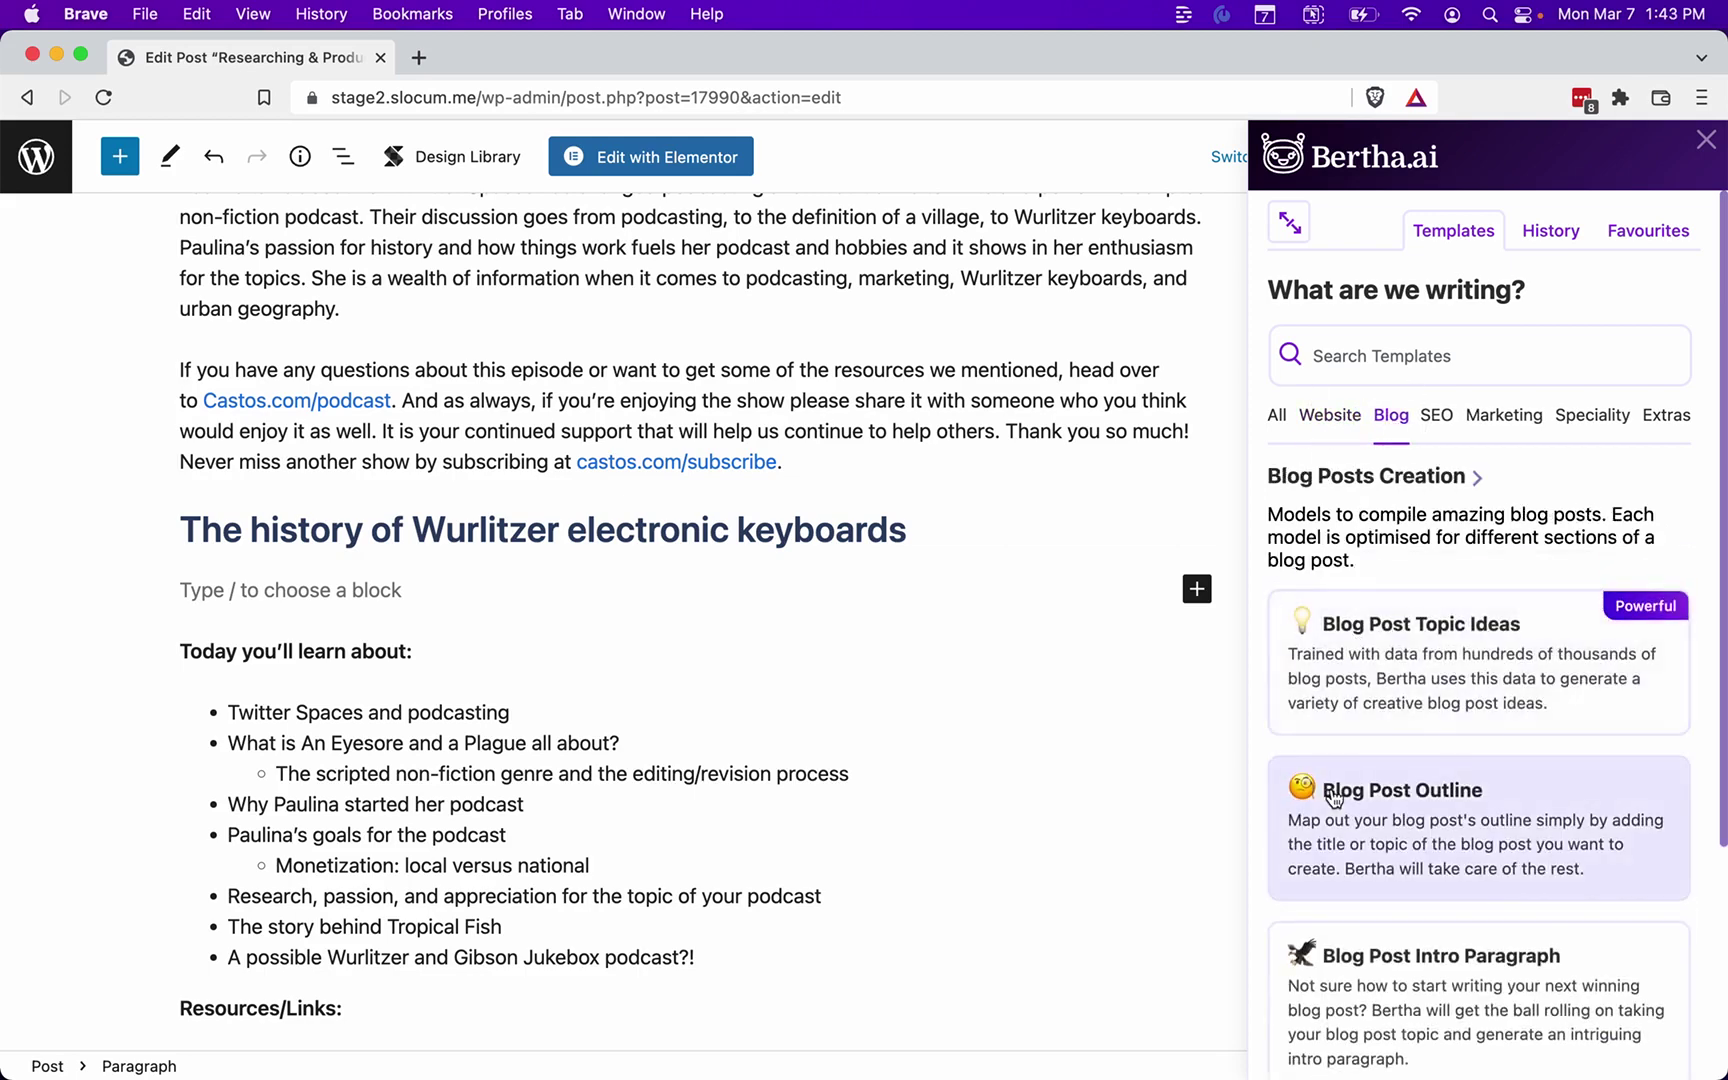
pyautogui.scroll(-2, 1328, 808)
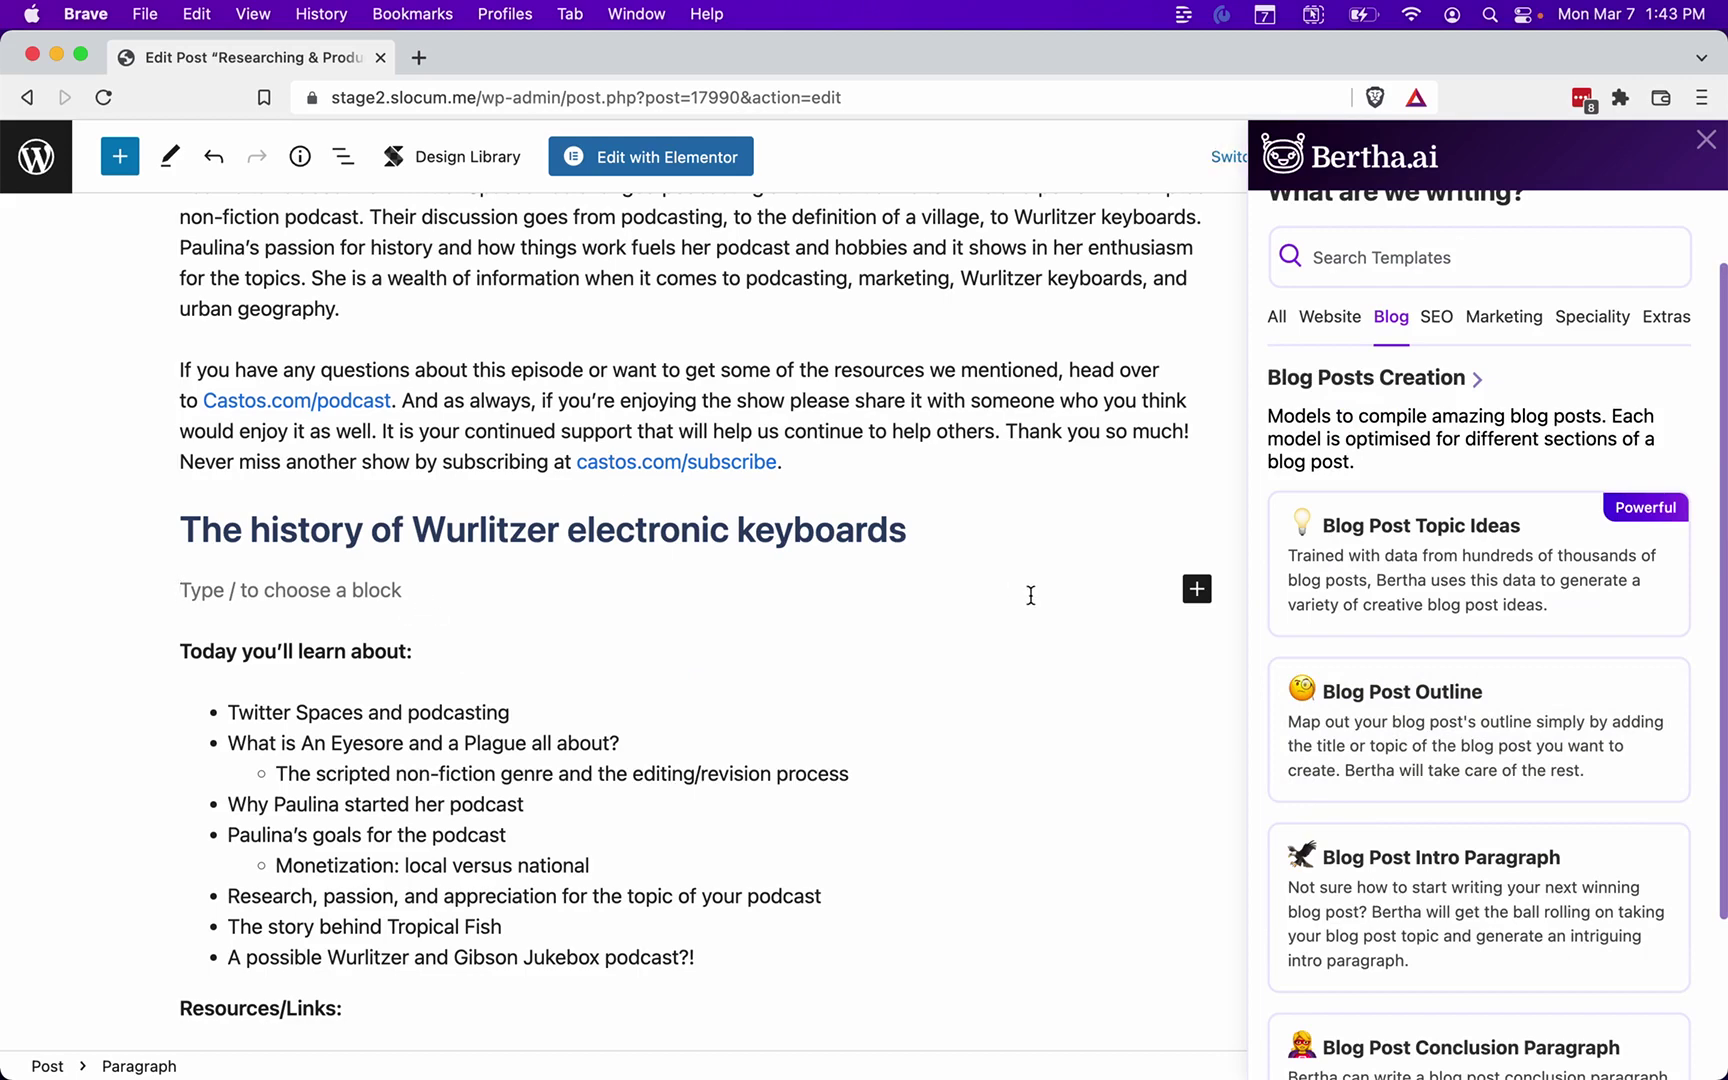
pyautogui.click(1366, 718)
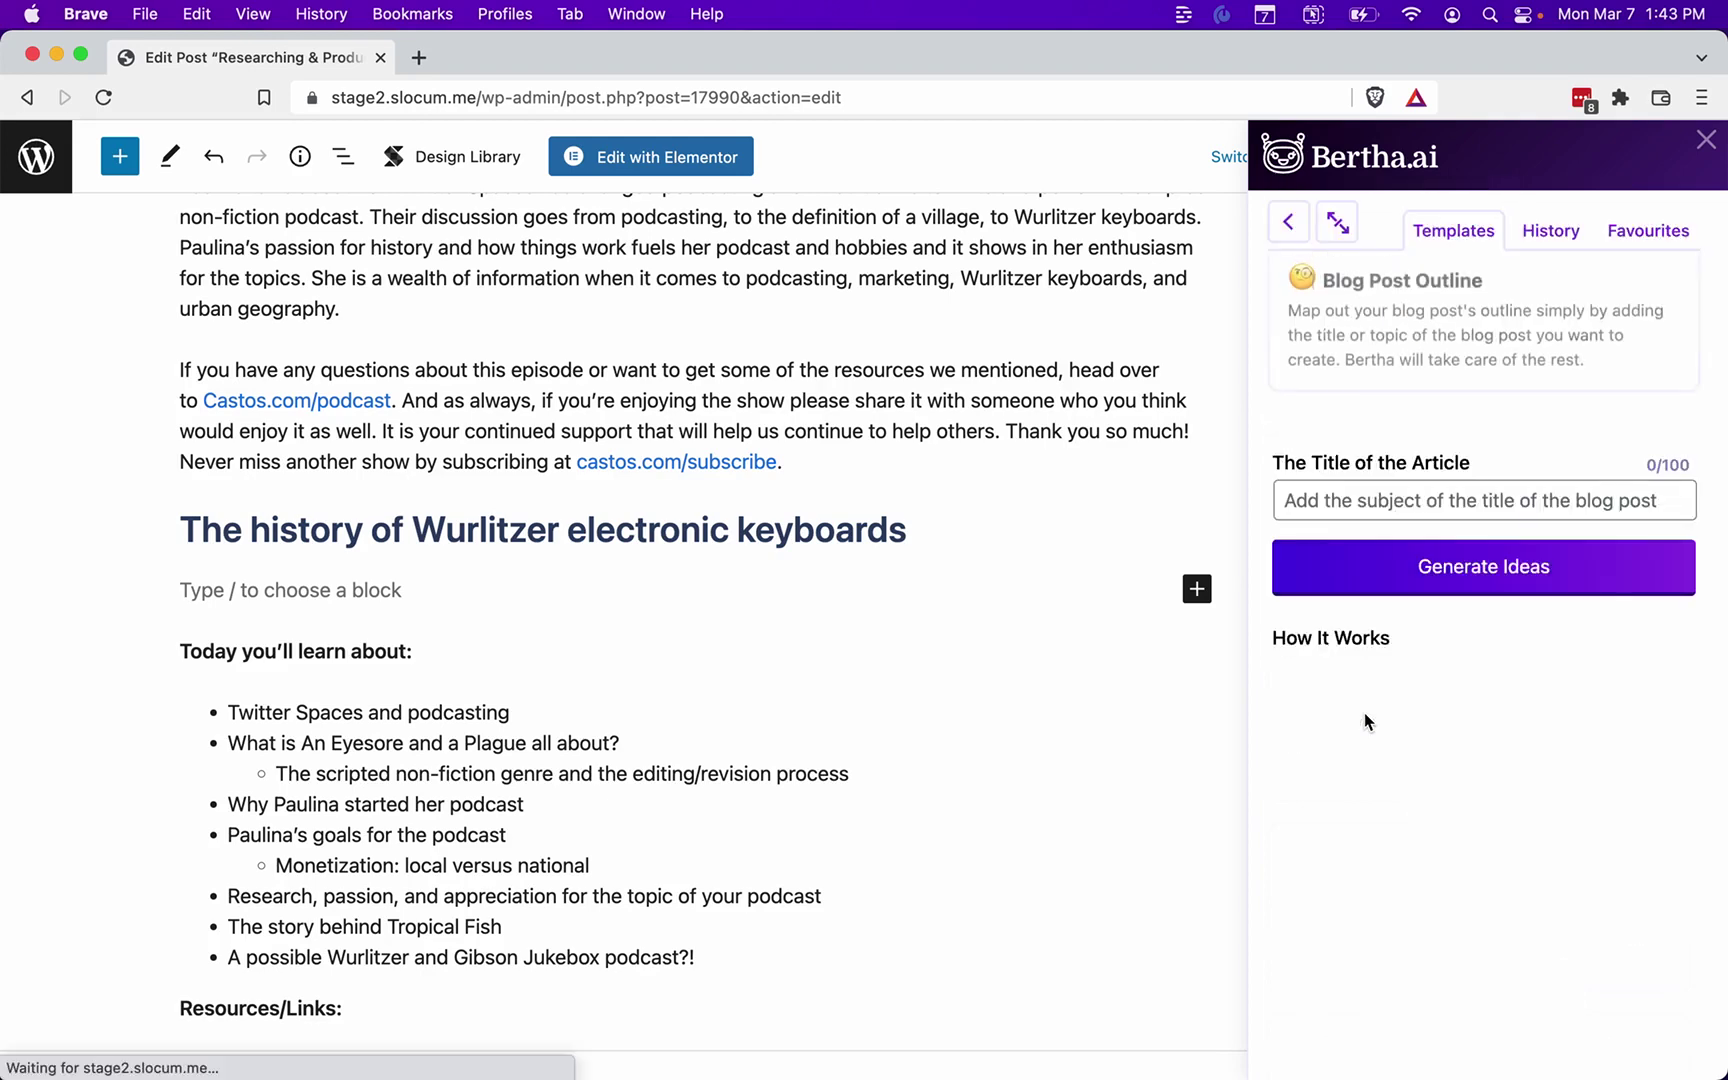
# Enter 'The history of Wurlitzer electronic keyboards' as the article title and generate outline ideas
pyautogui.click(1399, 510)
pyautogui.press('super+v')
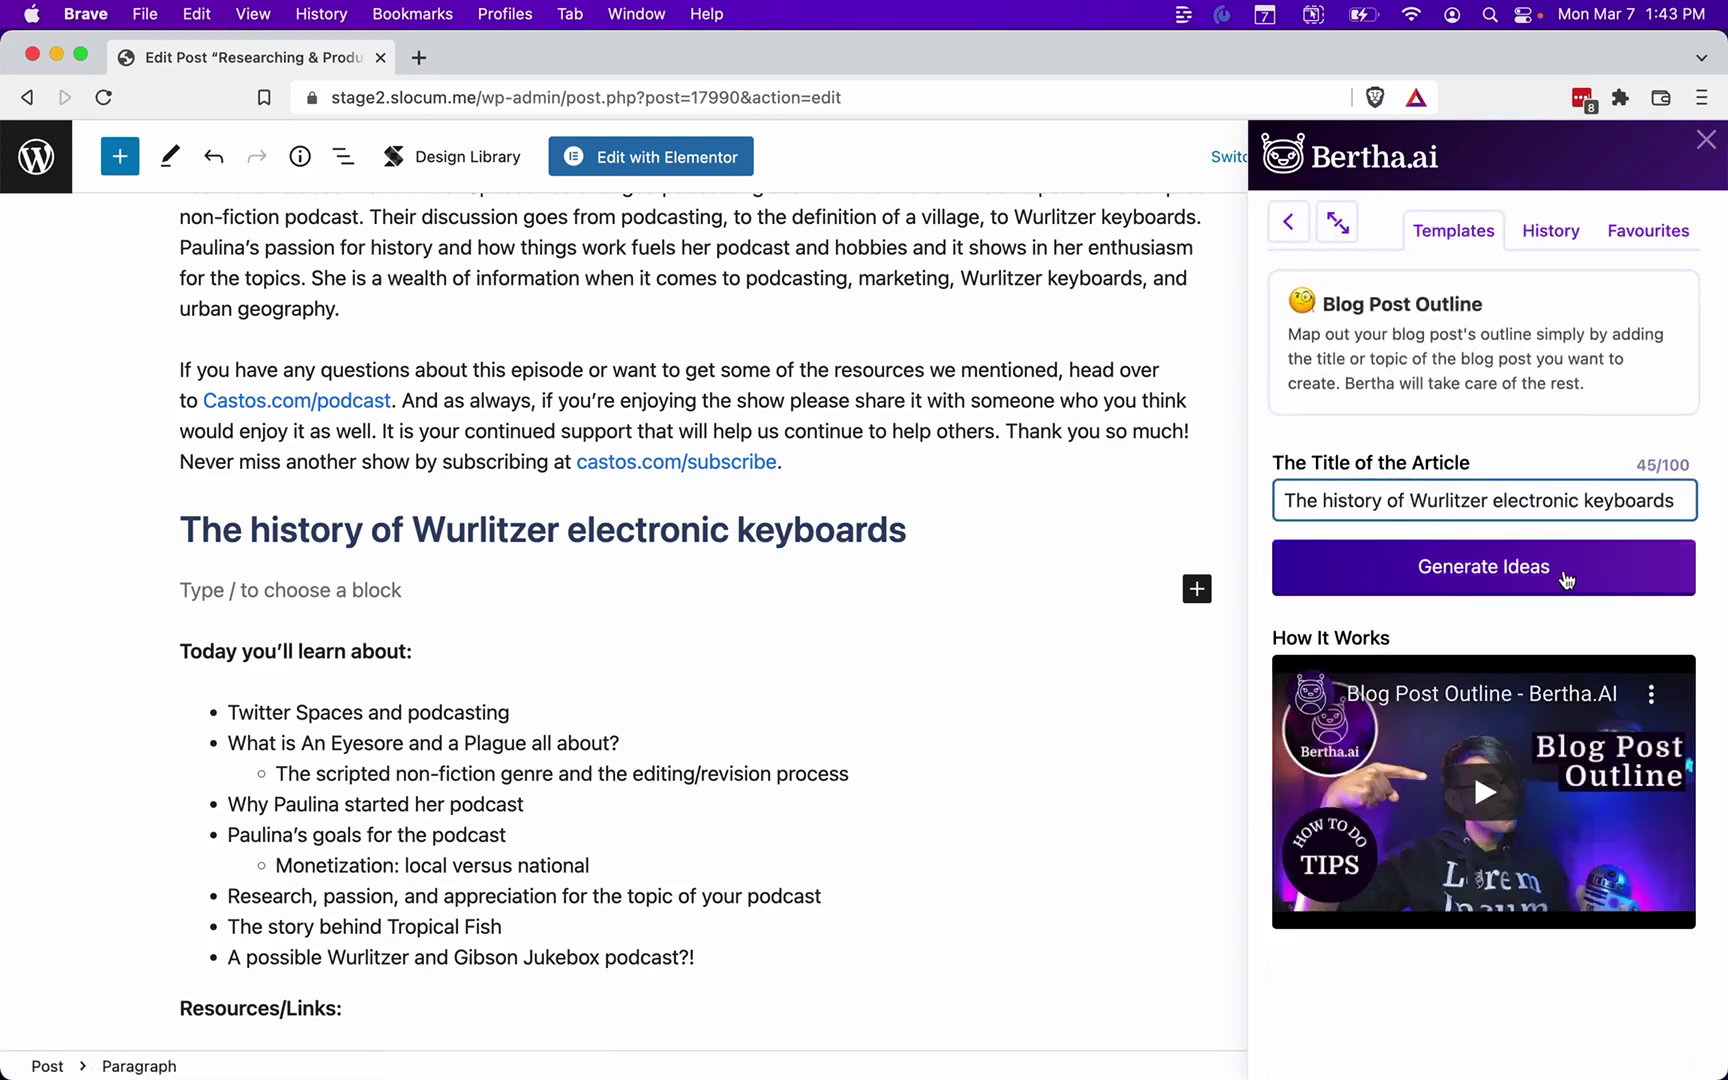
pyautogui.click(1488, 566)
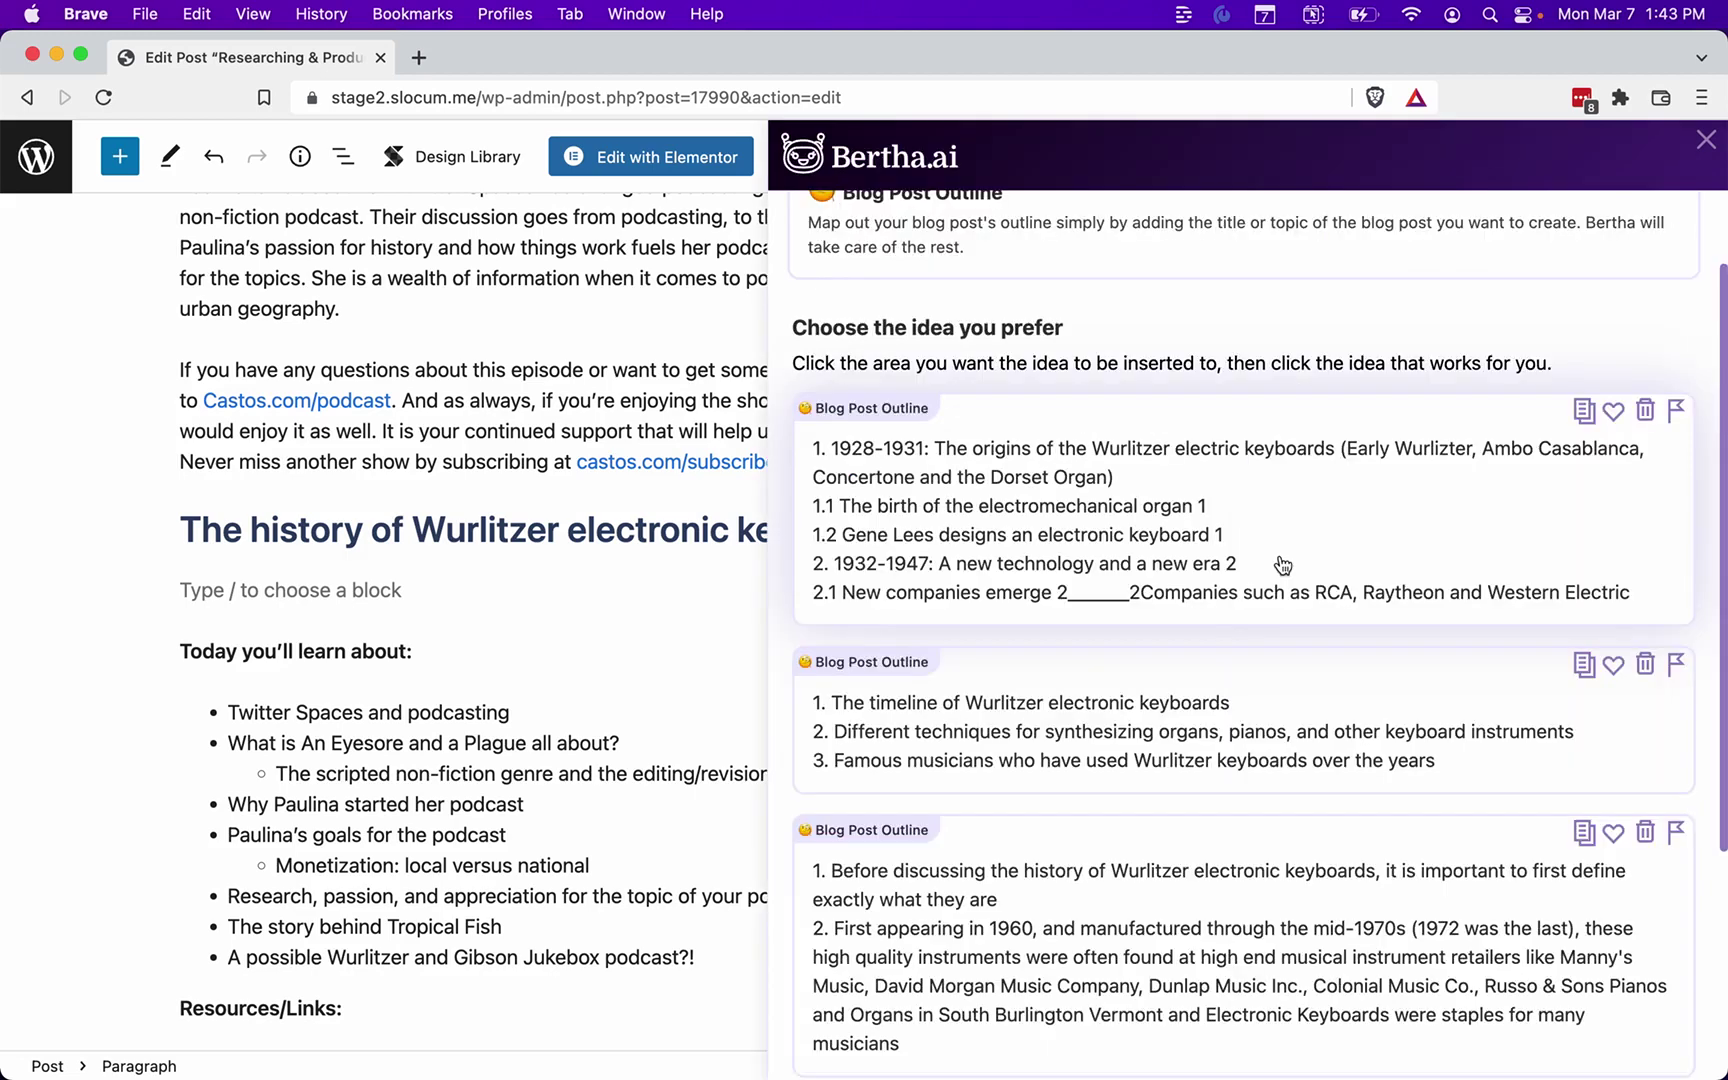
# Look through the generated outlines and copy the third one
pyautogui.scroll(-3, 1150, 791)
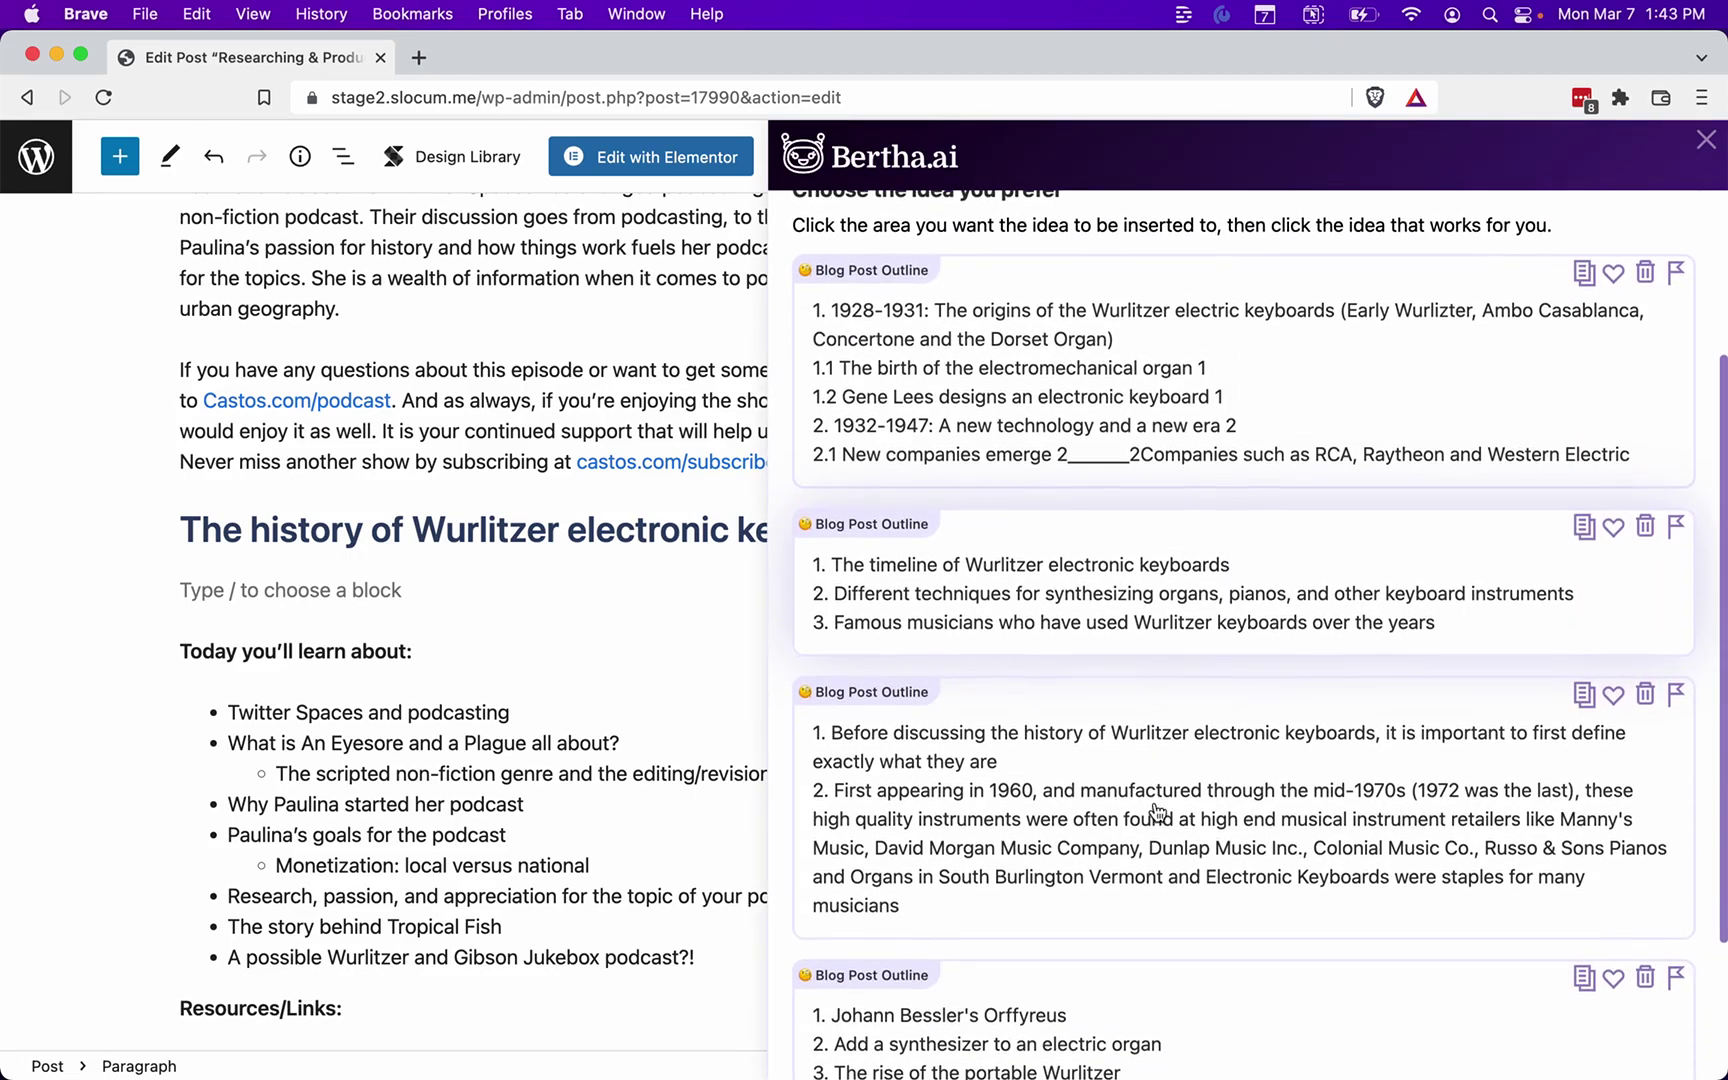
pyautogui.scroll(-4, 1120, 850)
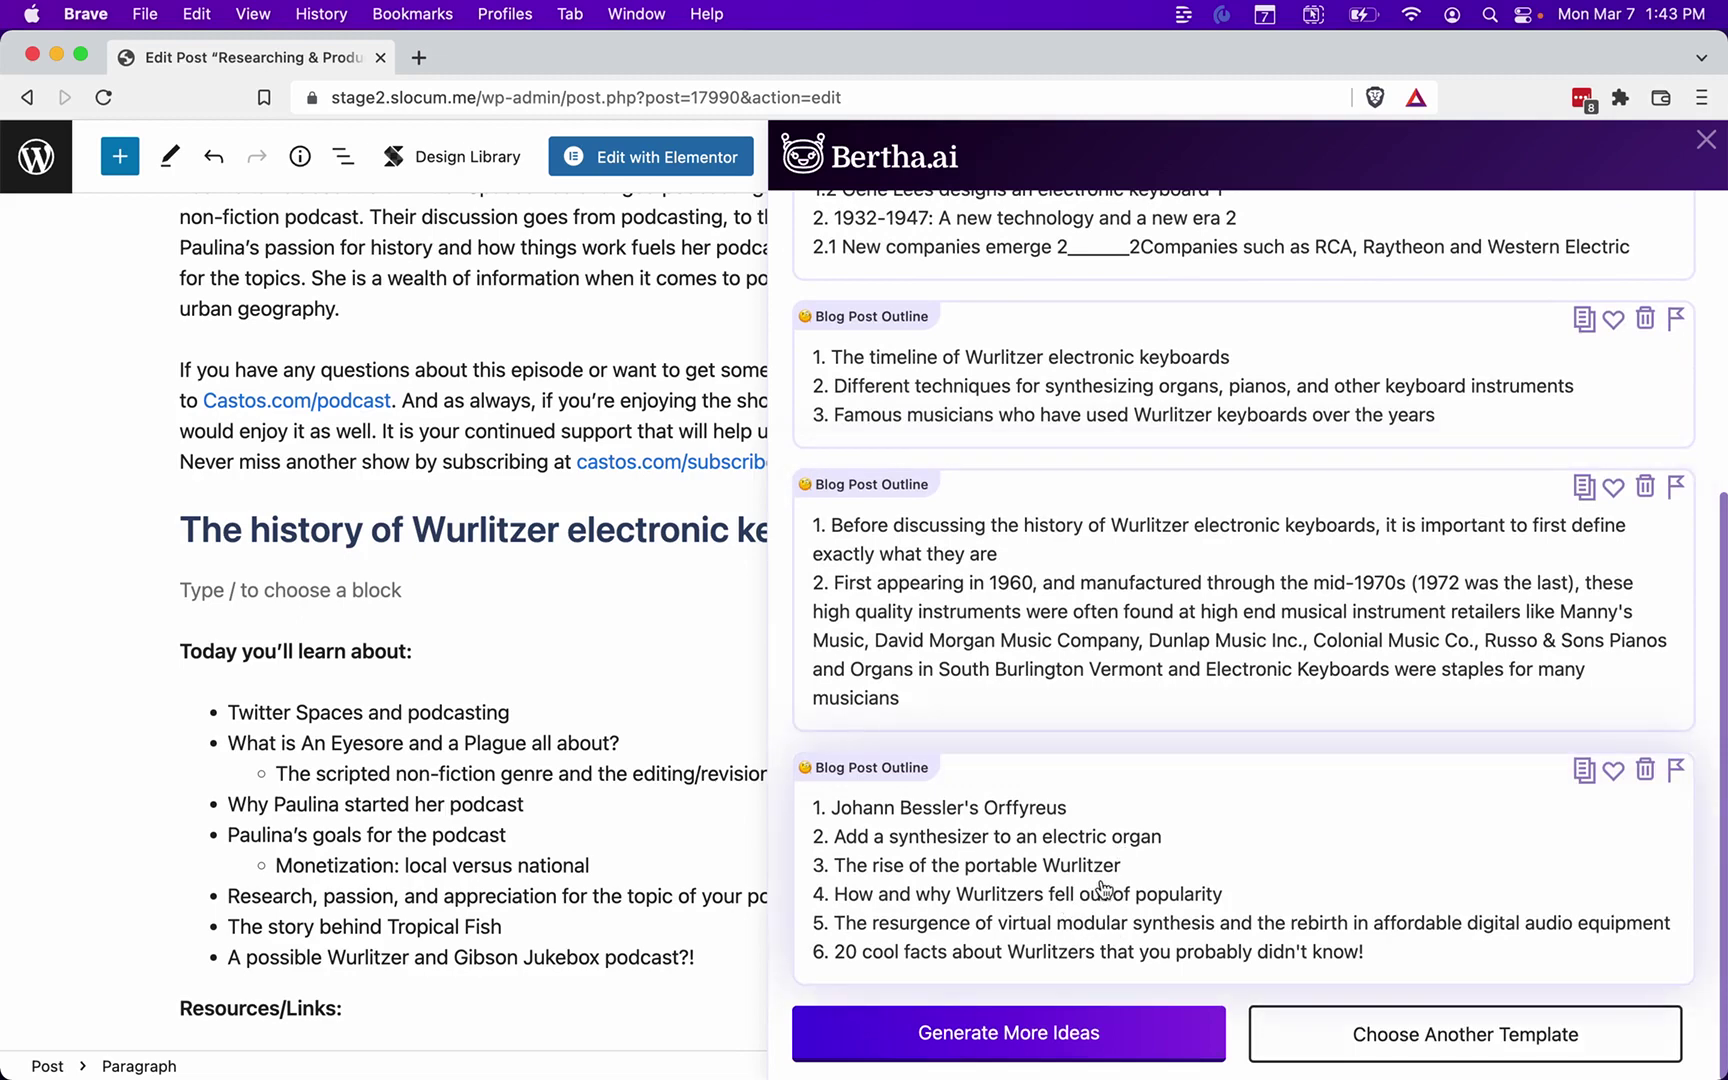
pyautogui.scroll(10, 1110, 437)
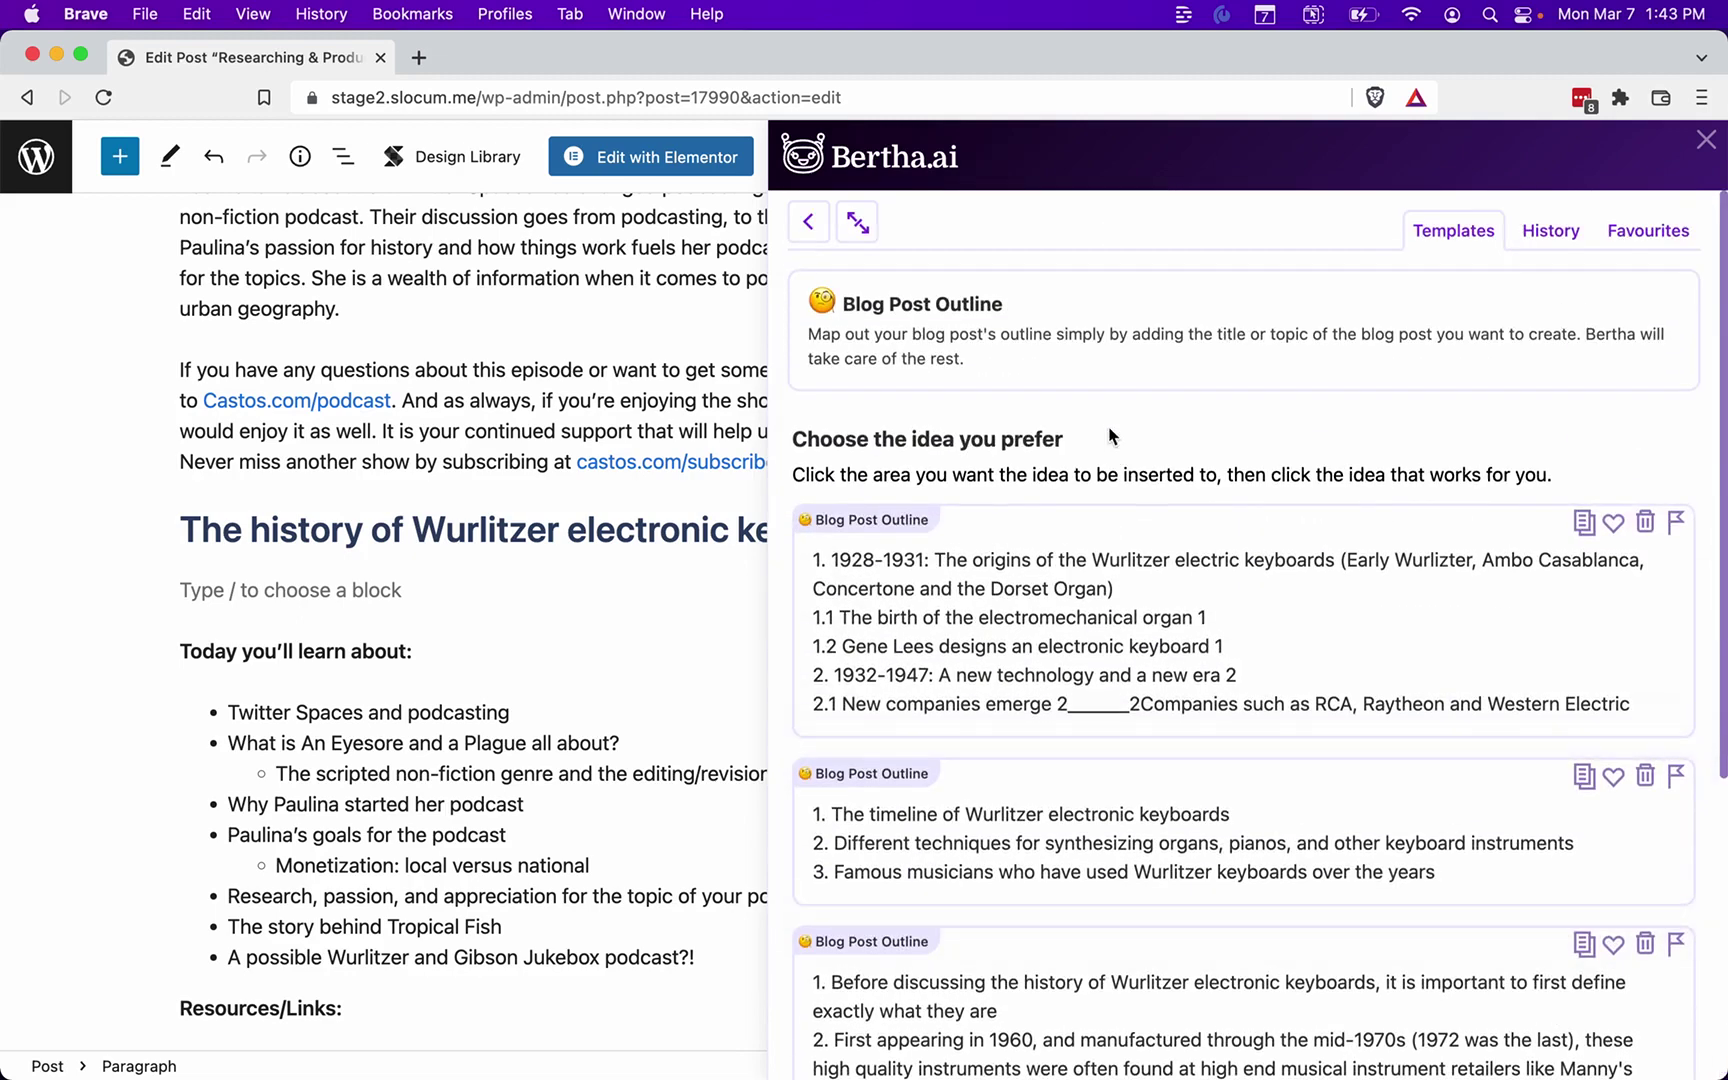
pyautogui.scroll(-10, 1110, 437)
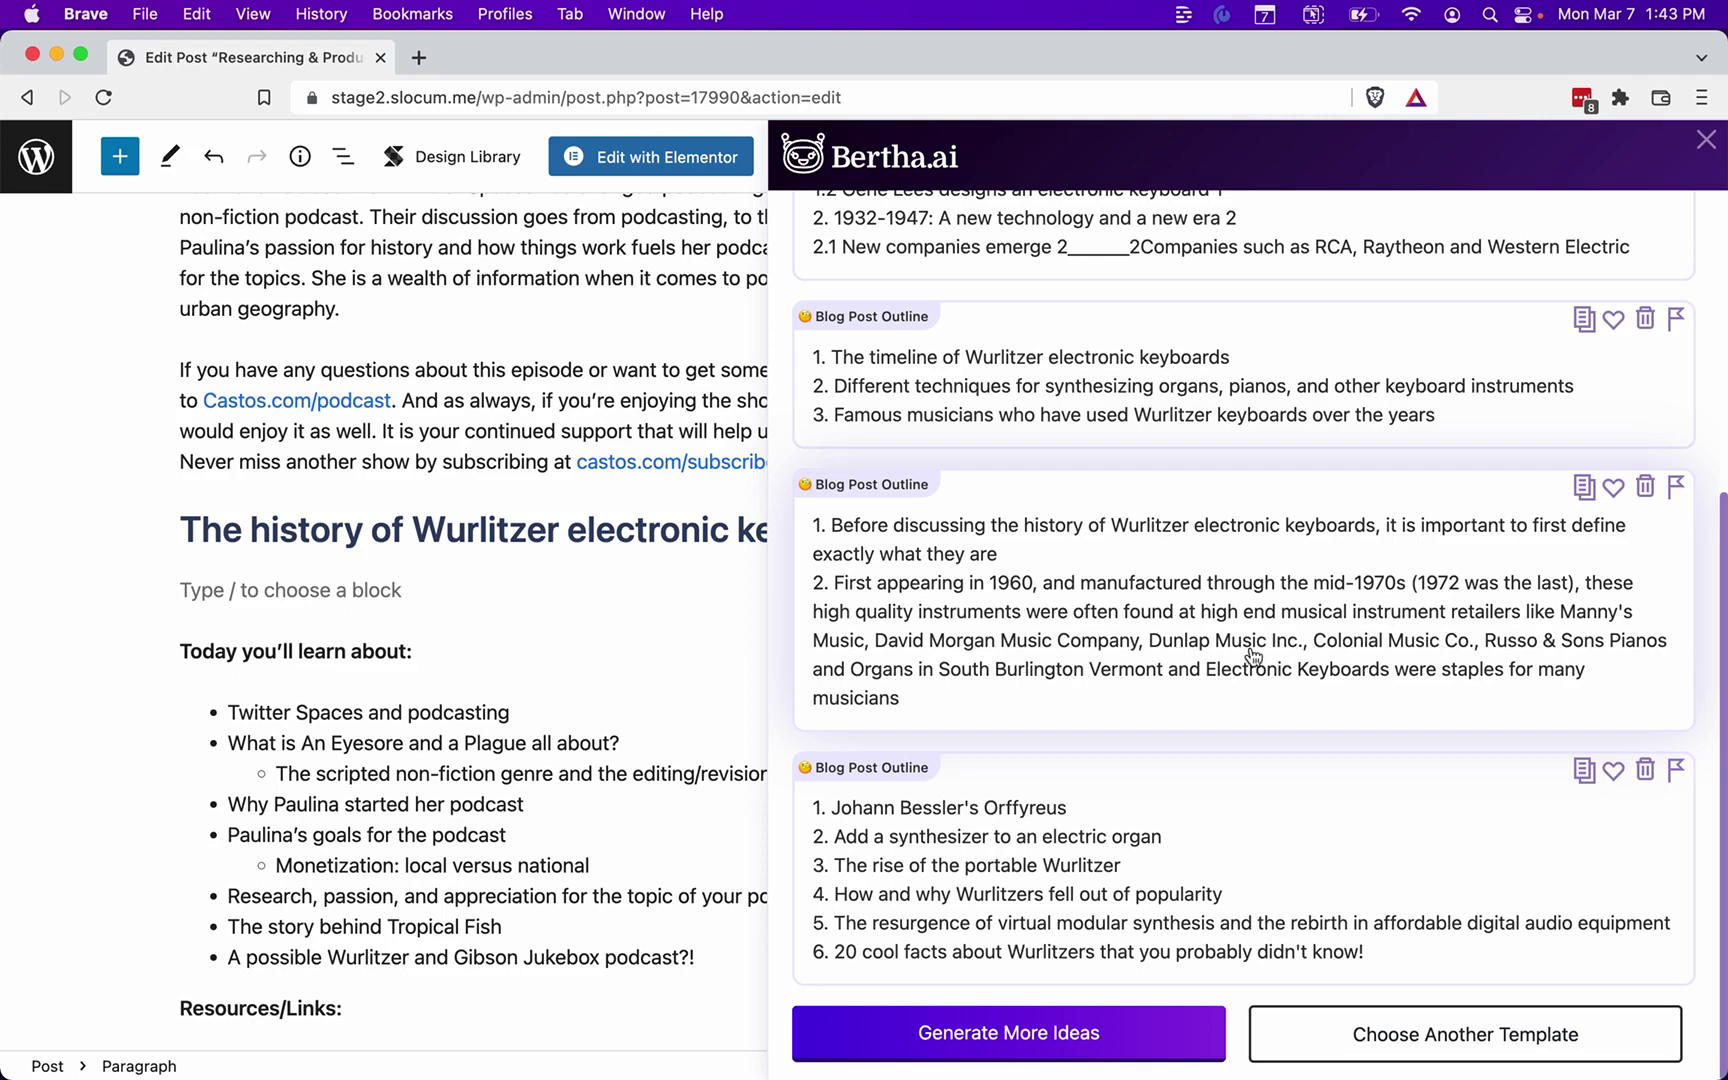
pyautogui.click(1581, 488)
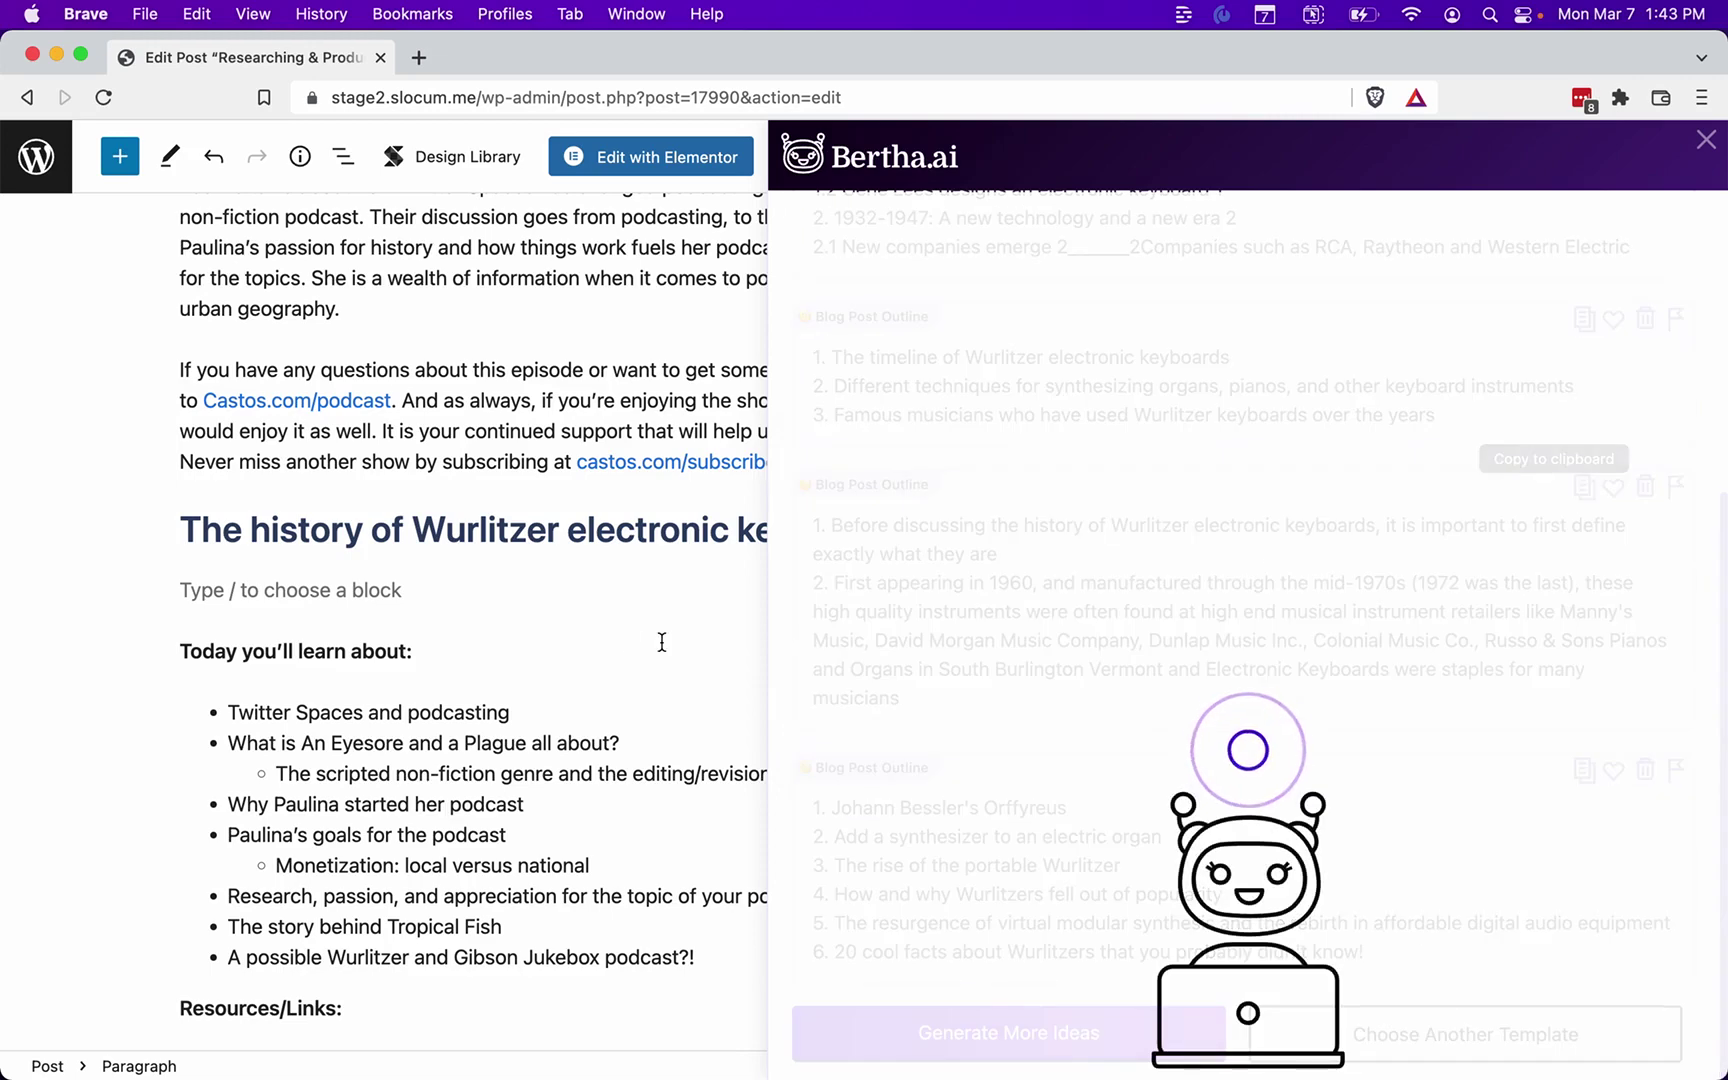
# Paste the third Bertha.ai outline as a numbered list under the Wurlitzer heading
pyautogui.click(370, 599)
pyautogui.press('super+v')
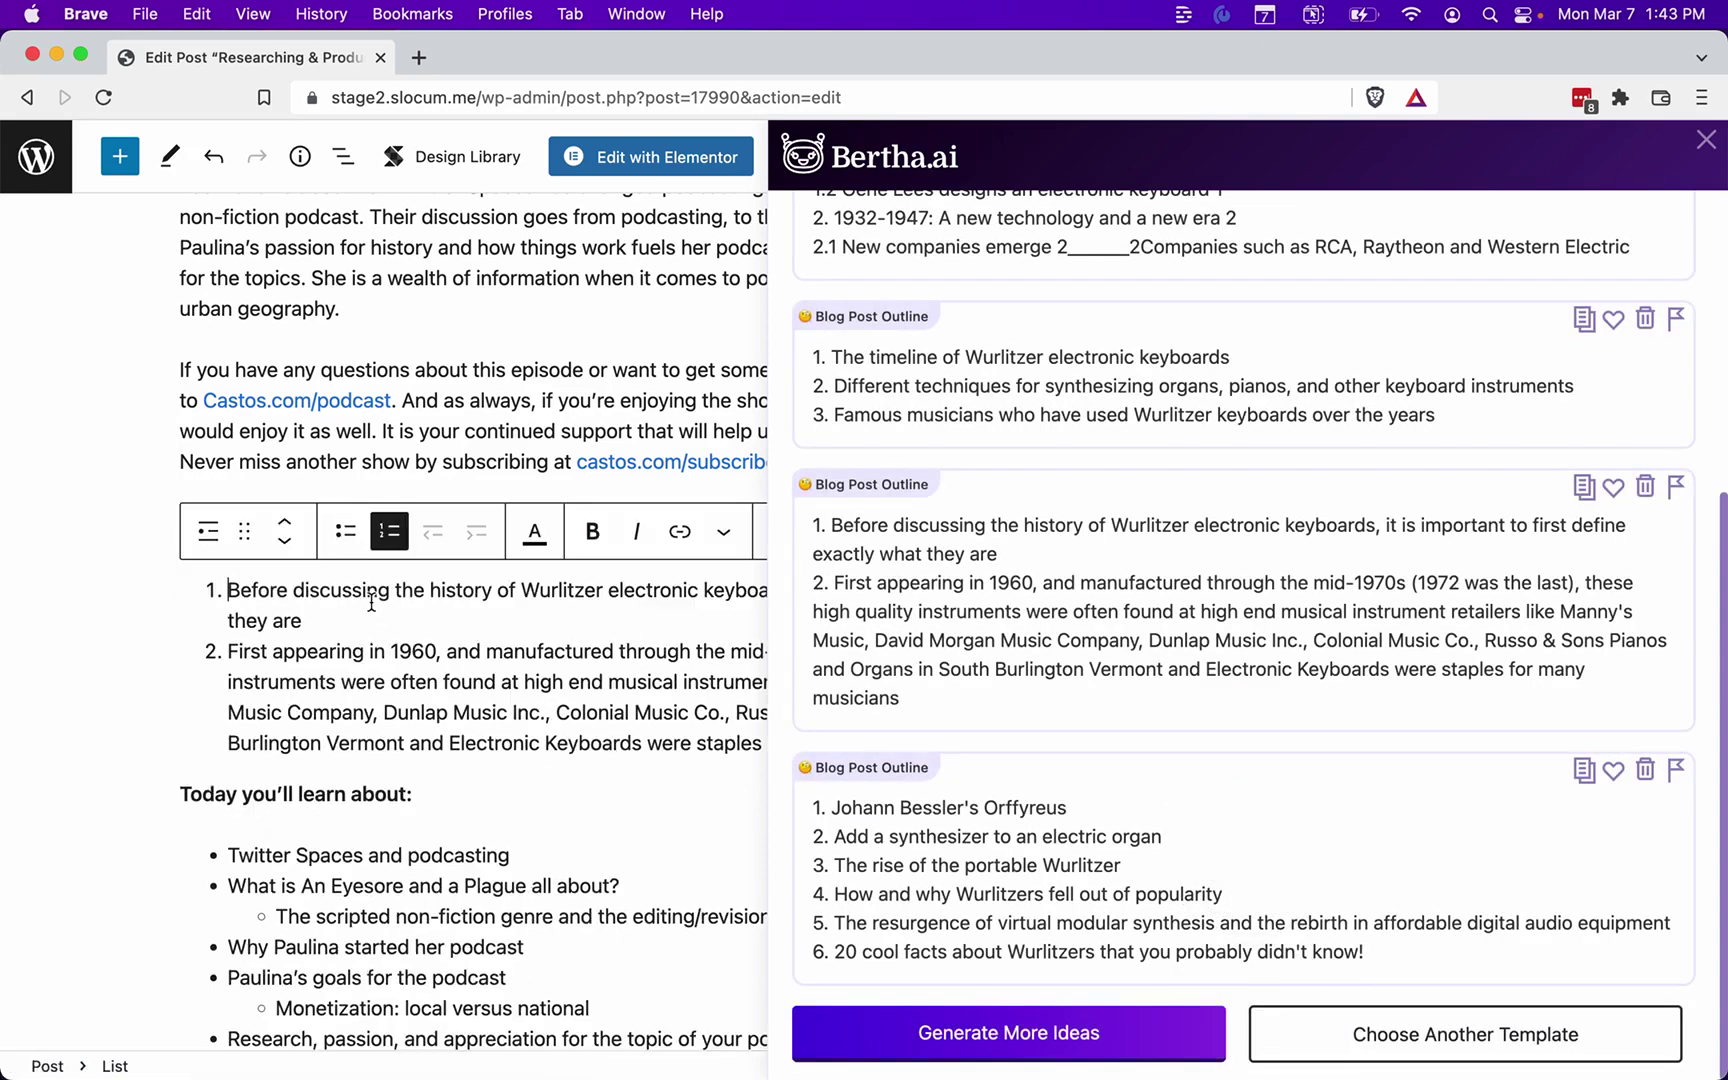
pyautogui.click(452, 421)
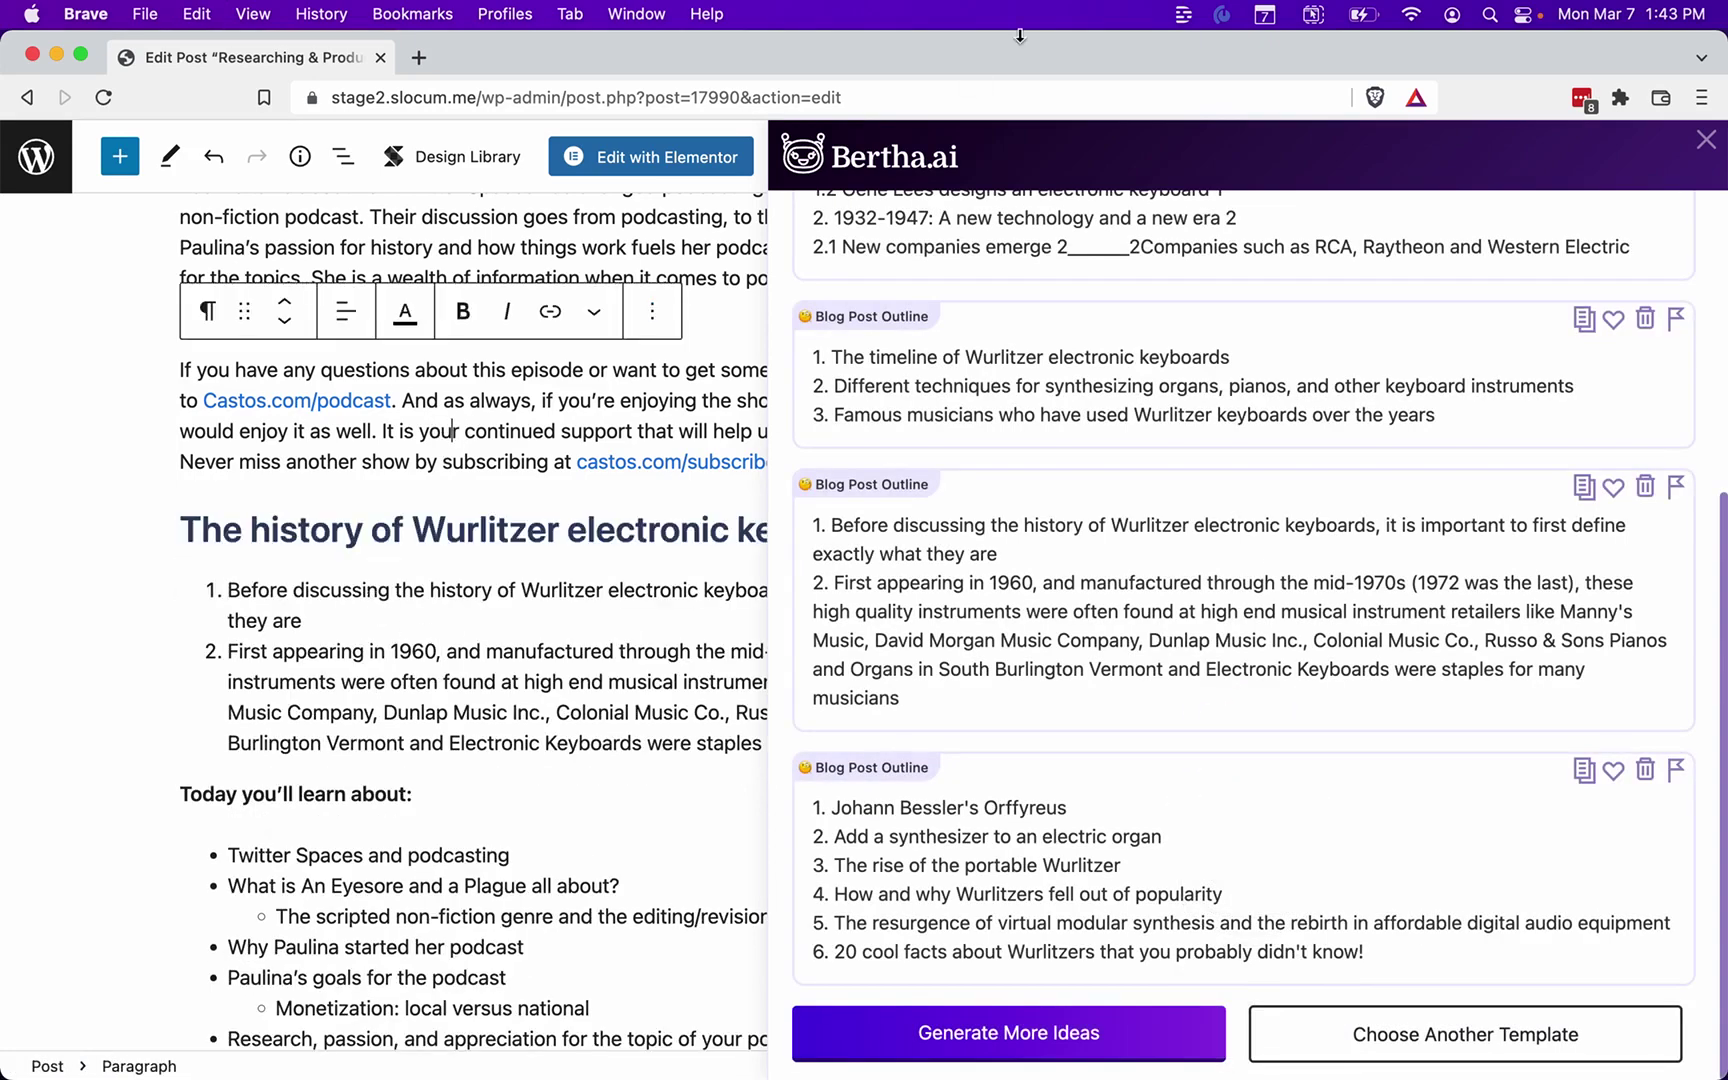
# Add an empty paragraph after the outline list and reopen Bertha.ai
pyautogui.click(1702, 142)
pyautogui.scroll(-2, 968, 600)
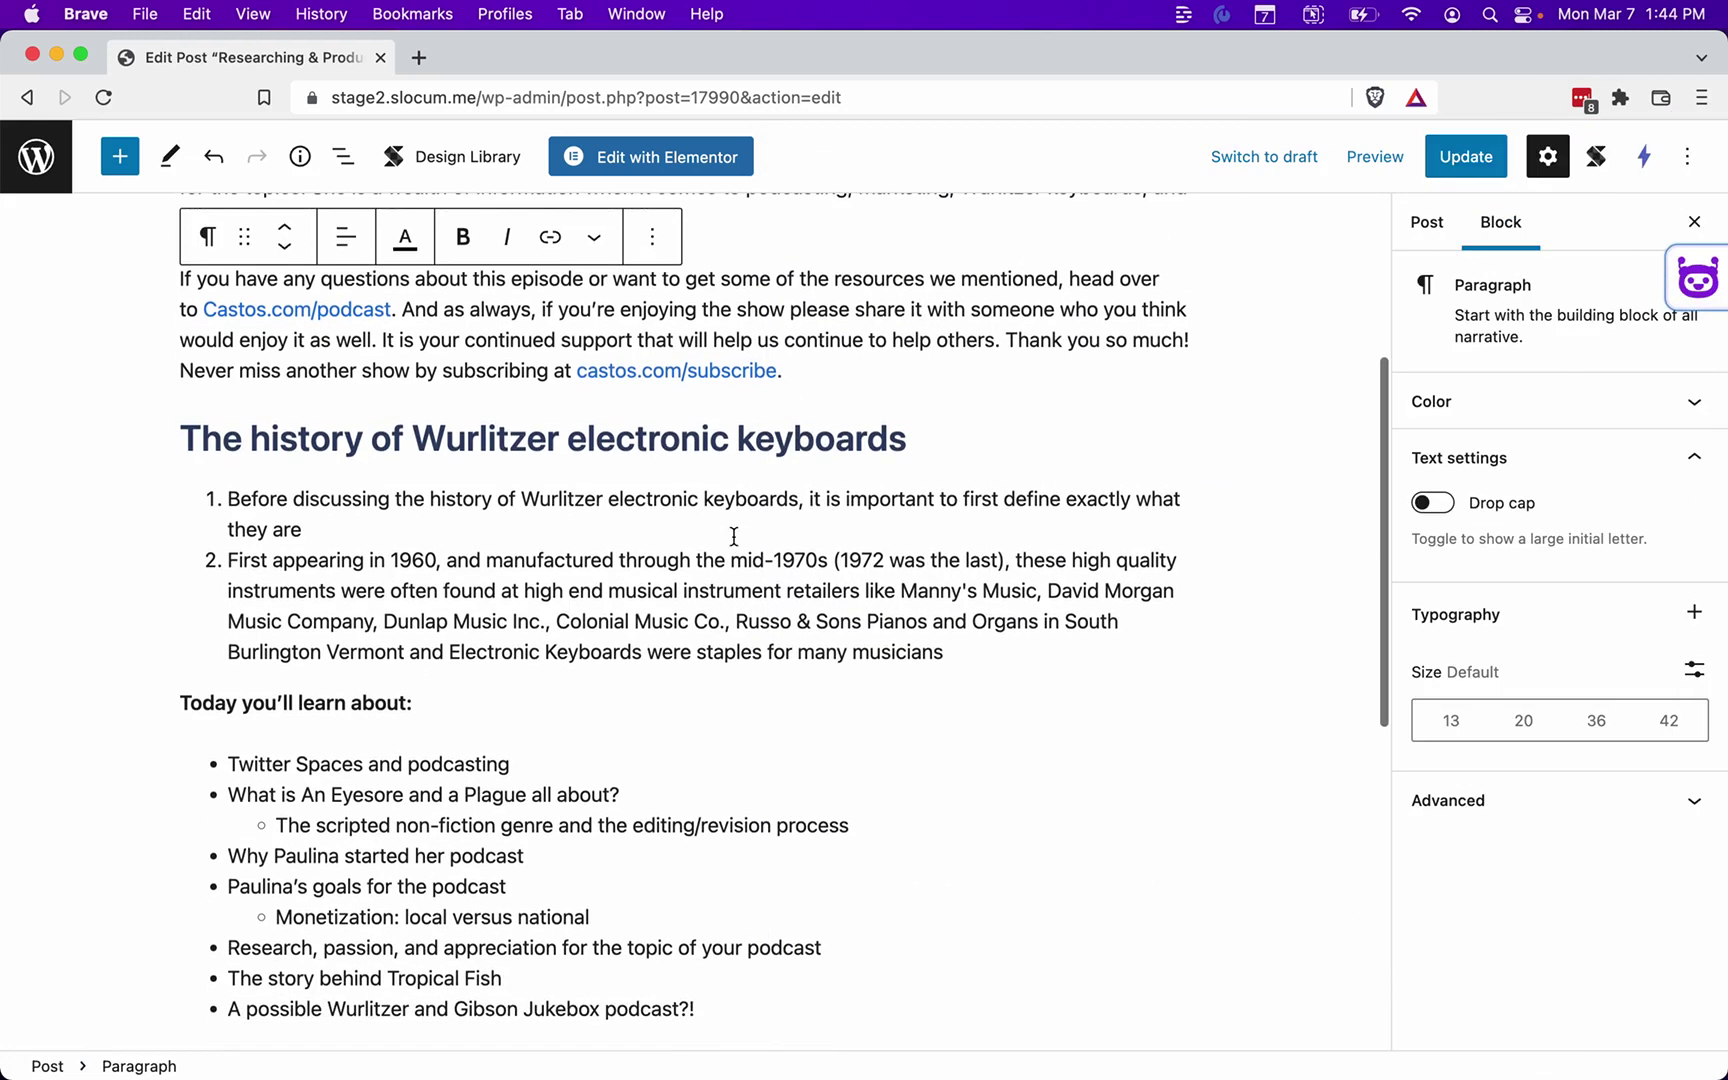
pyautogui.click(984, 651)
pyautogui.press('Return')
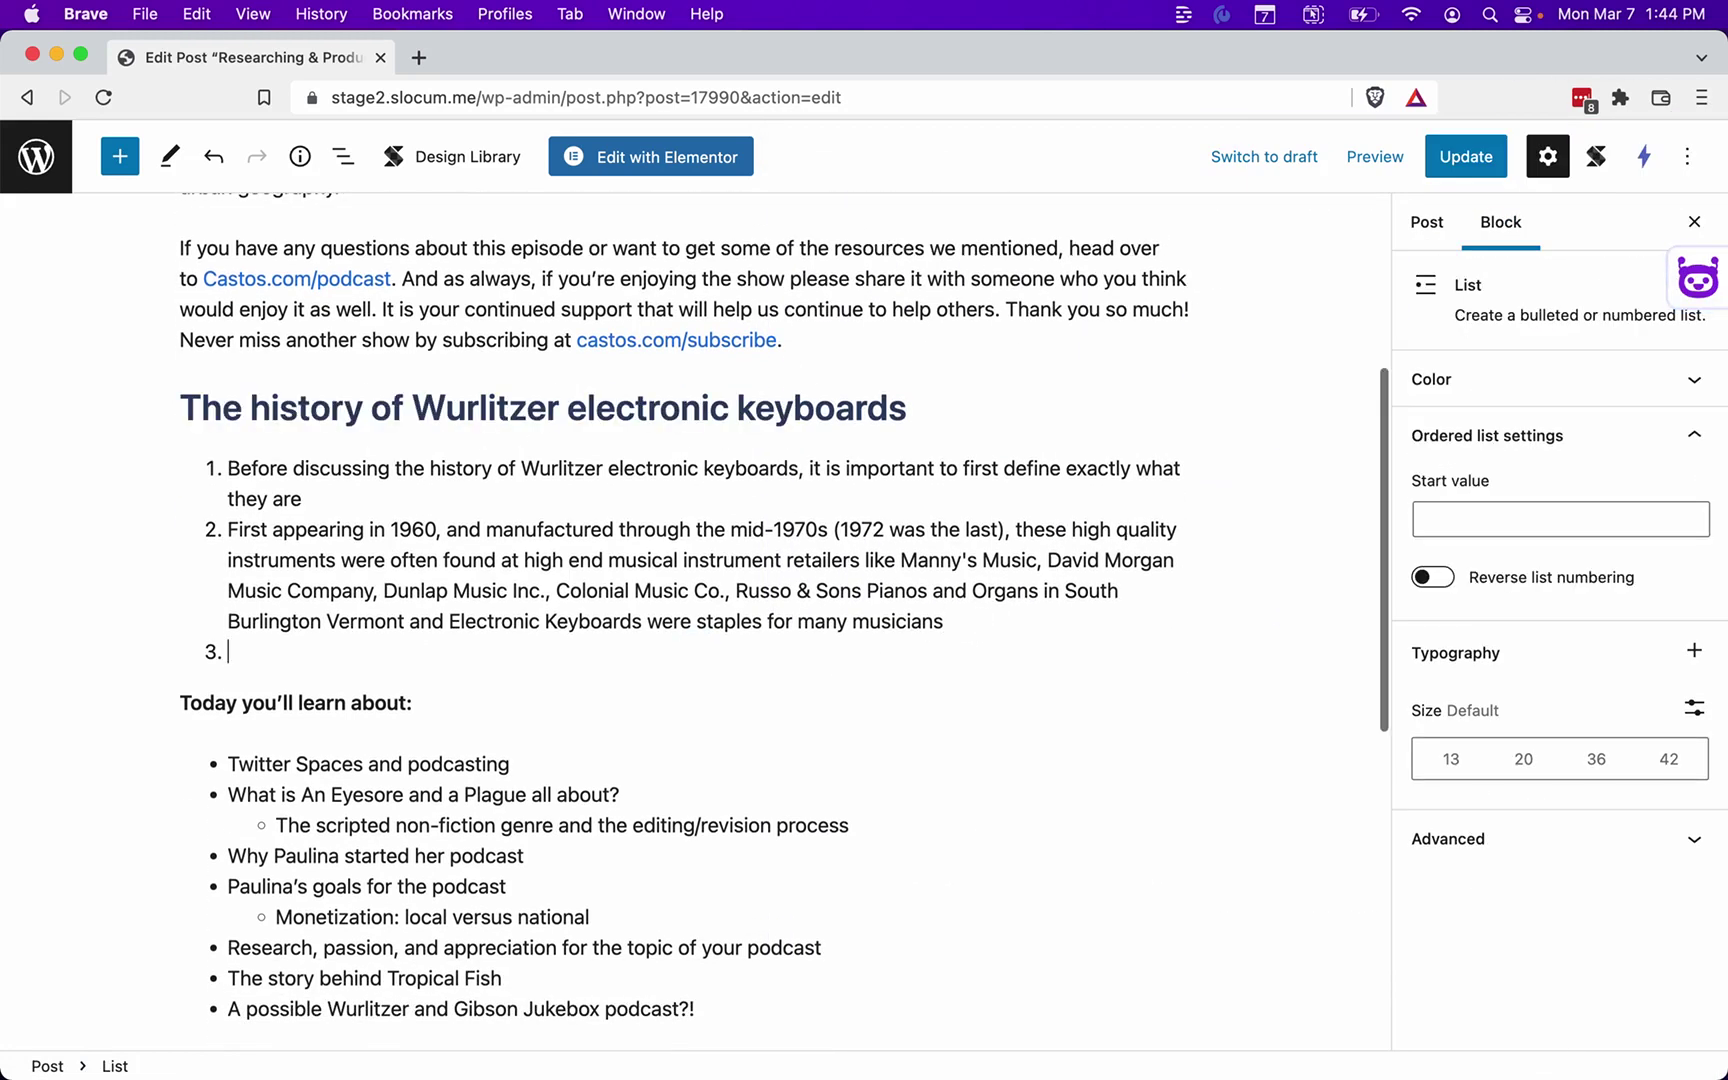
pyautogui.press('Return')
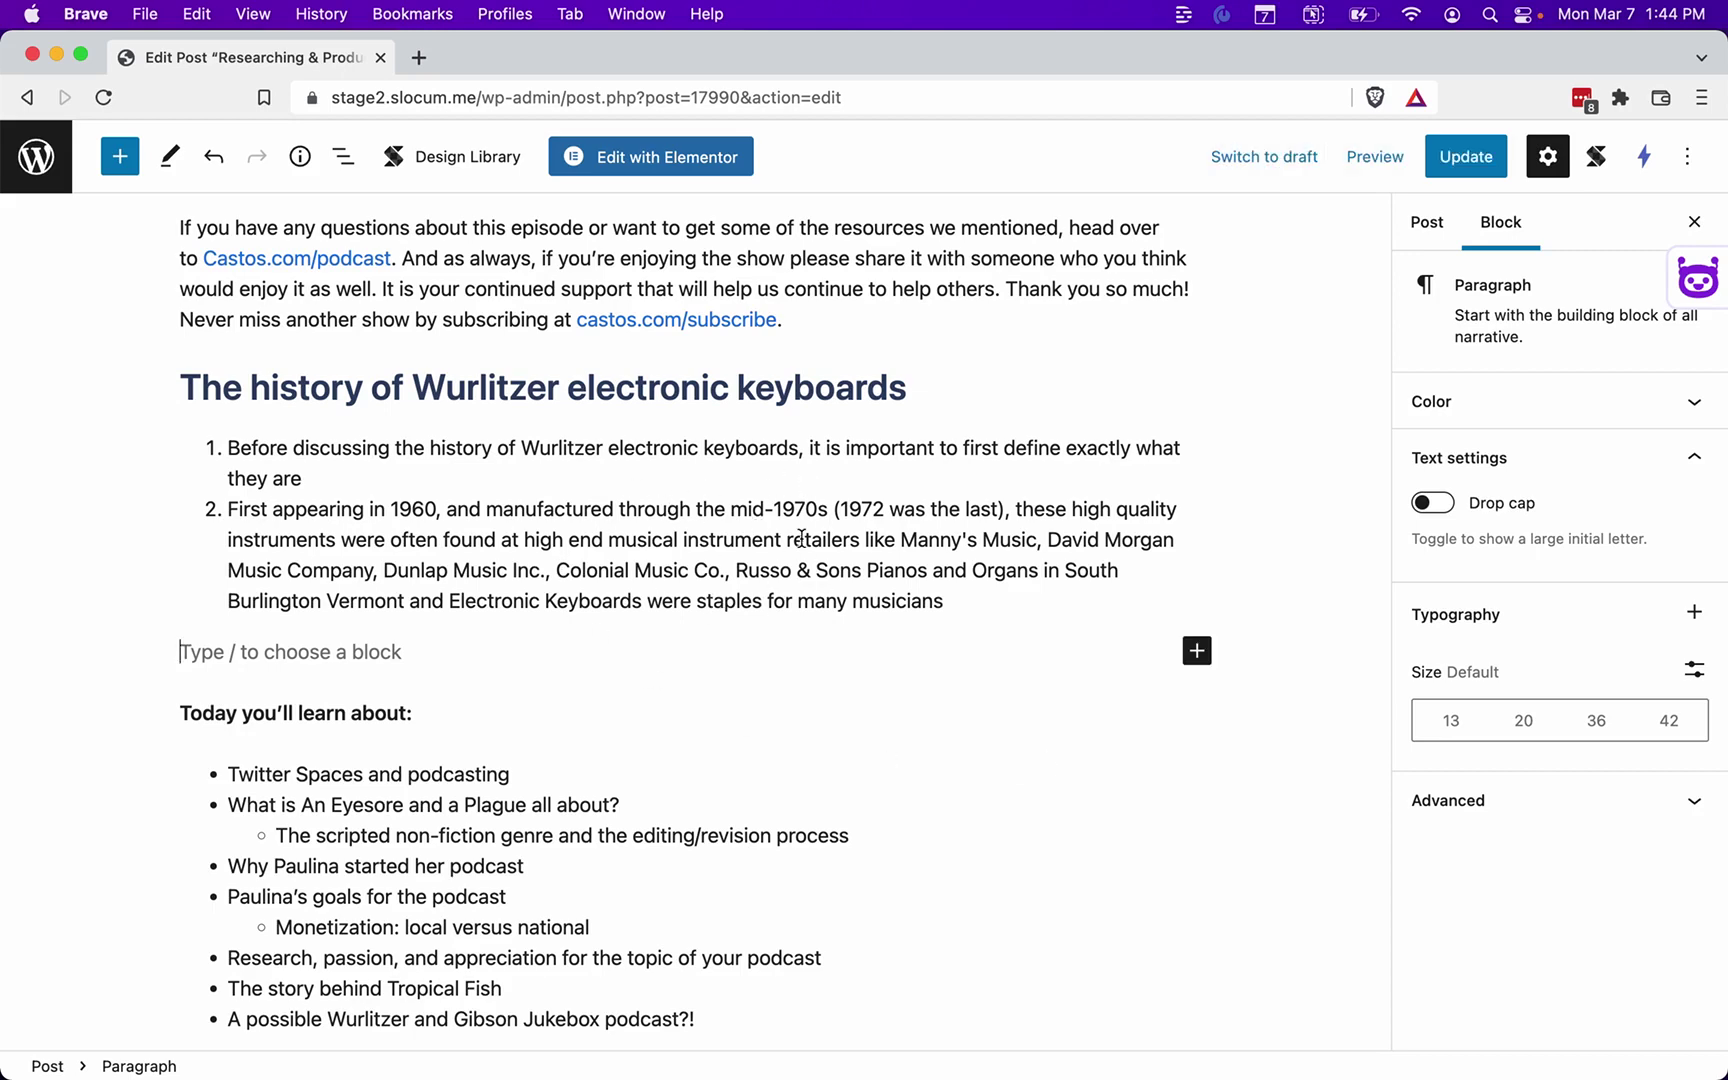
pyautogui.click(1697, 280)
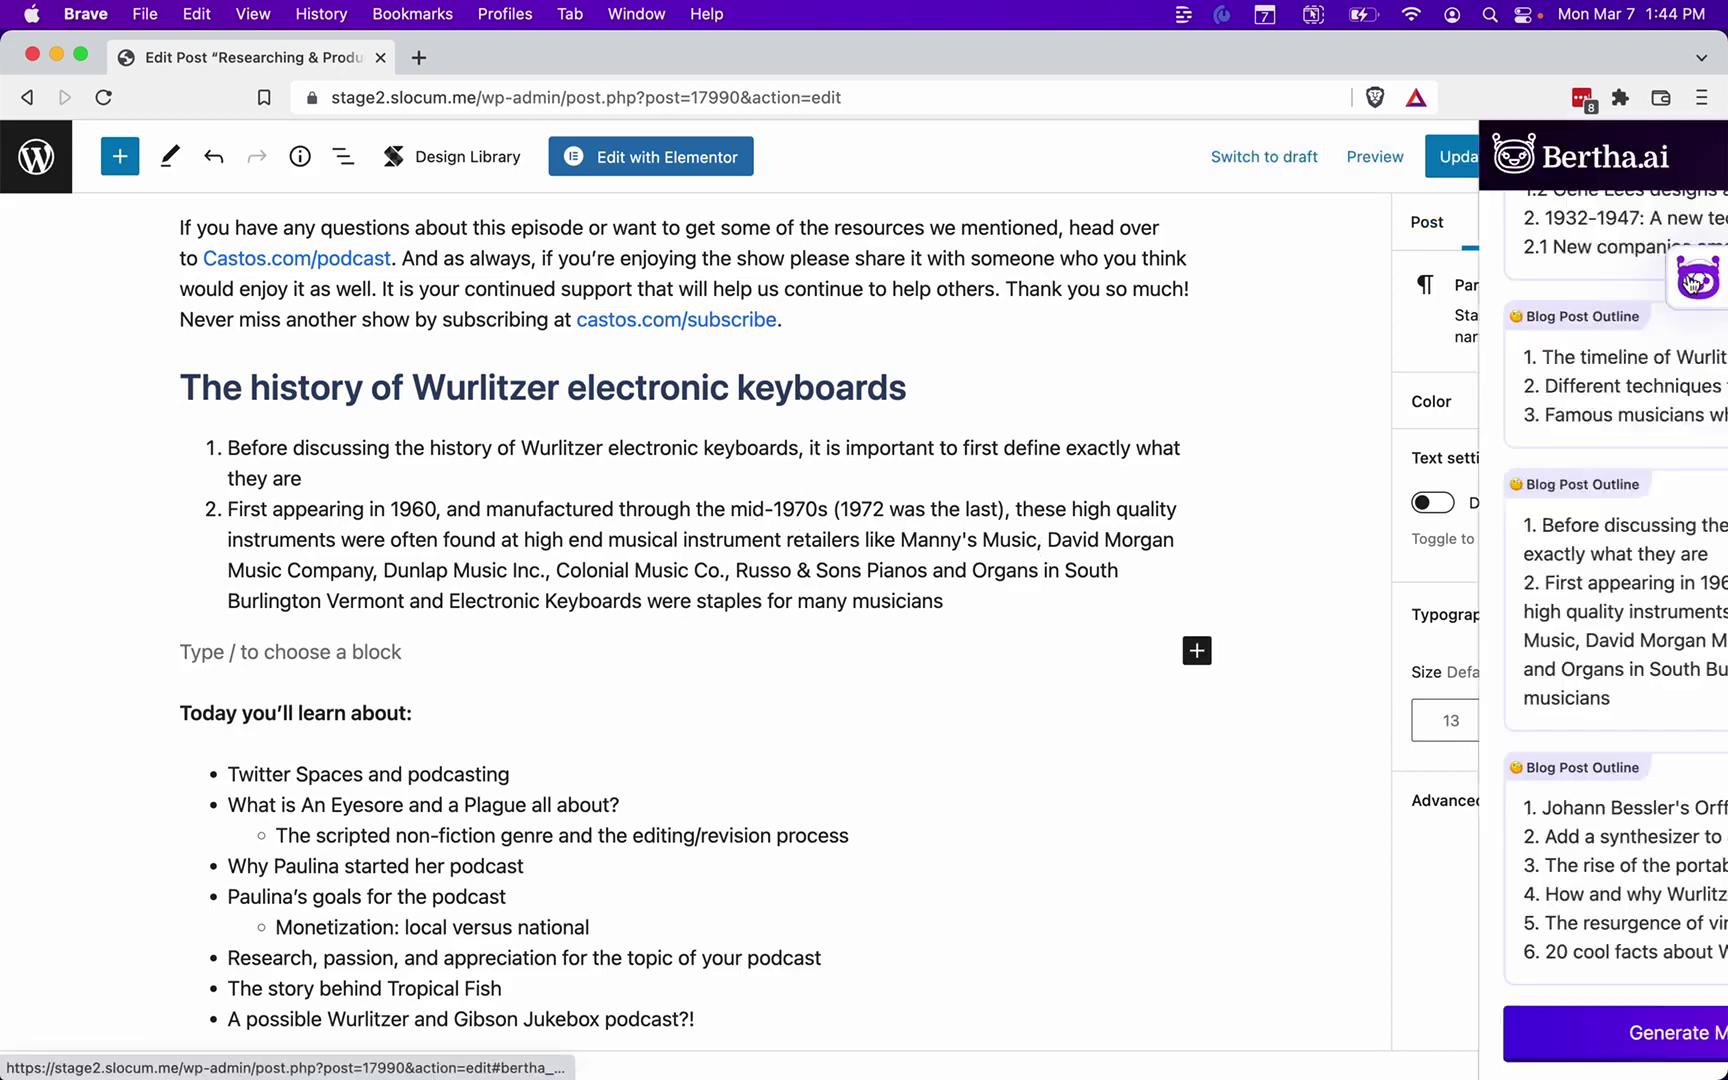
# Switch Bertha.ai to the Blog Post Intro Paragraph template
pyautogui.scroll(5, 920, 310)
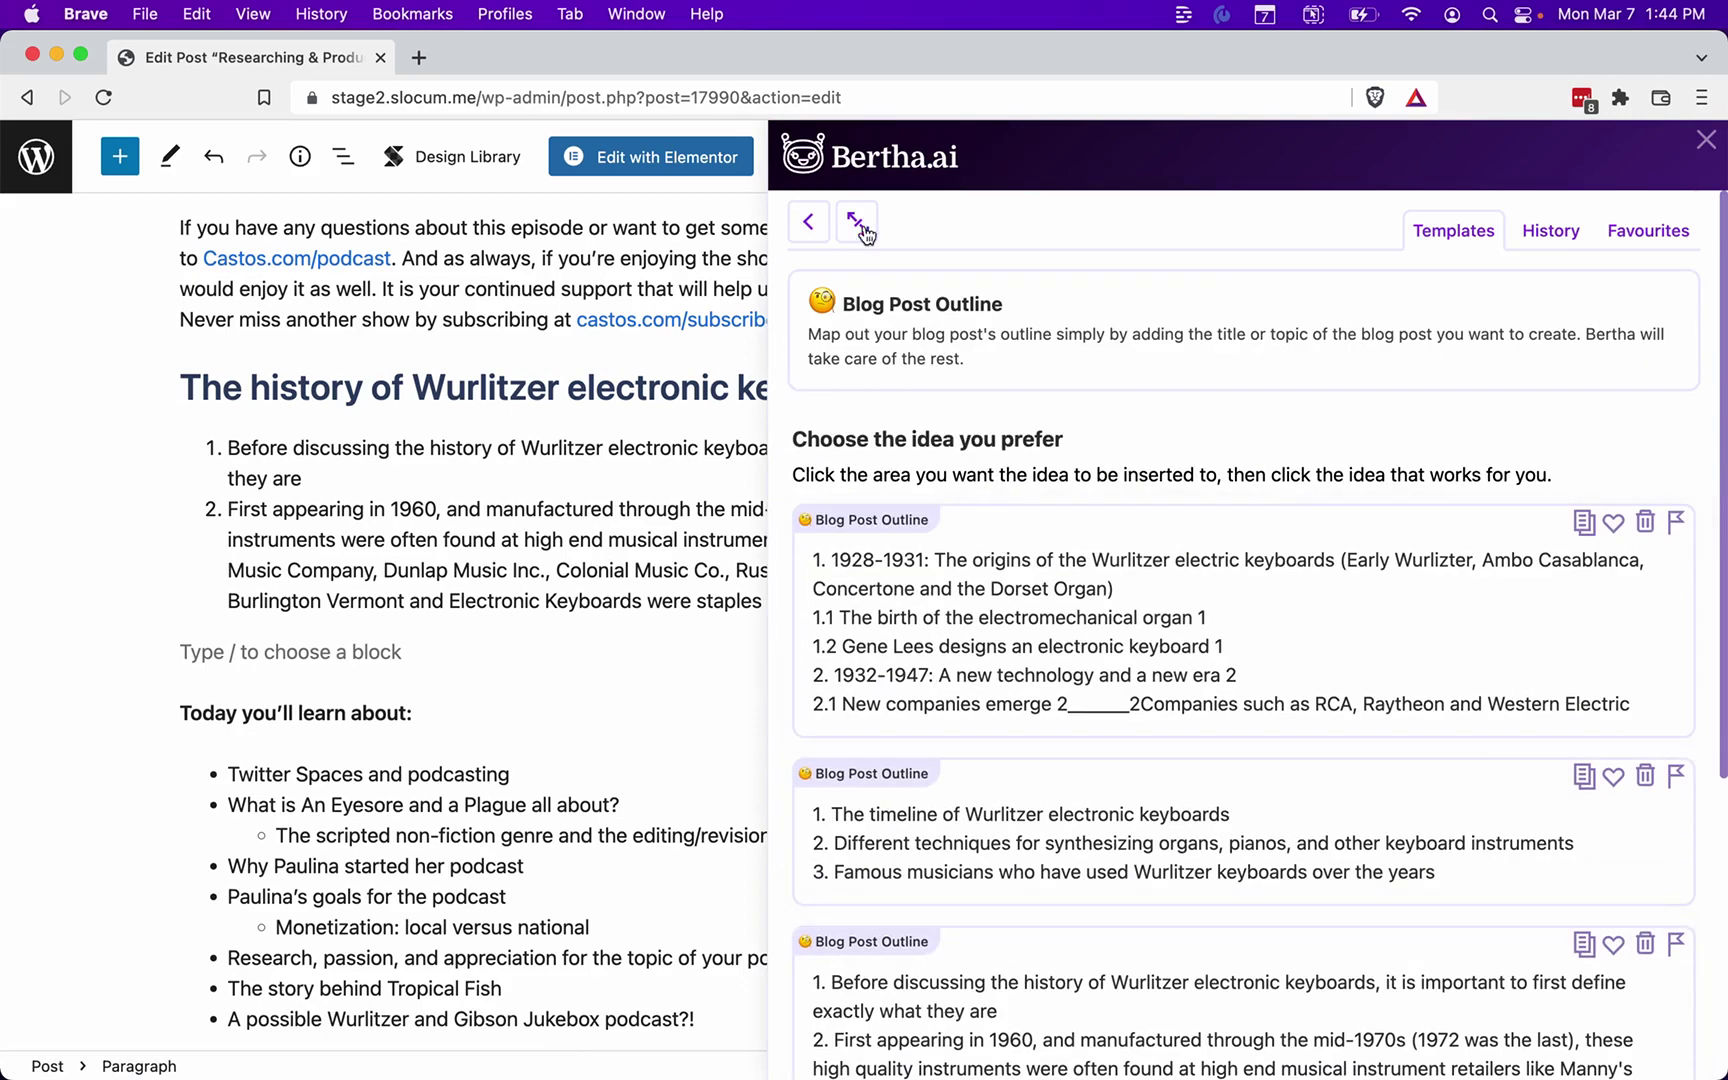
pyautogui.click(813, 222)
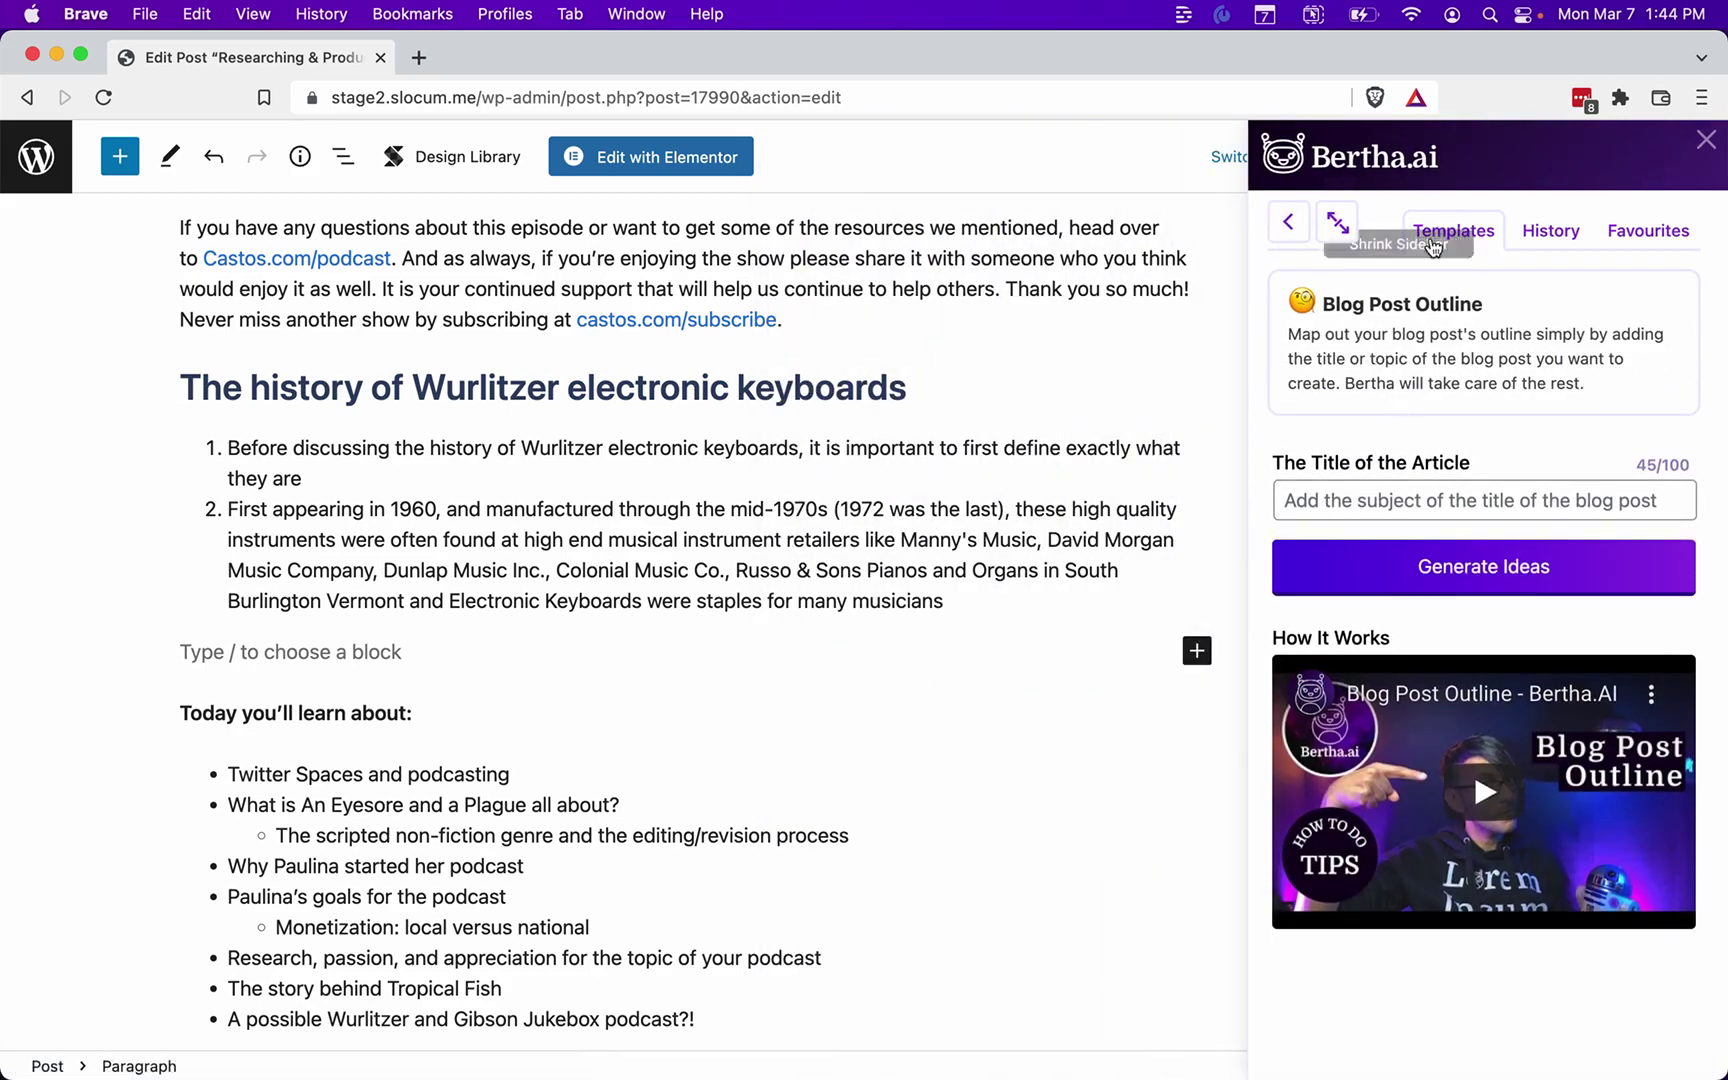
pyautogui.click(1289, 220)
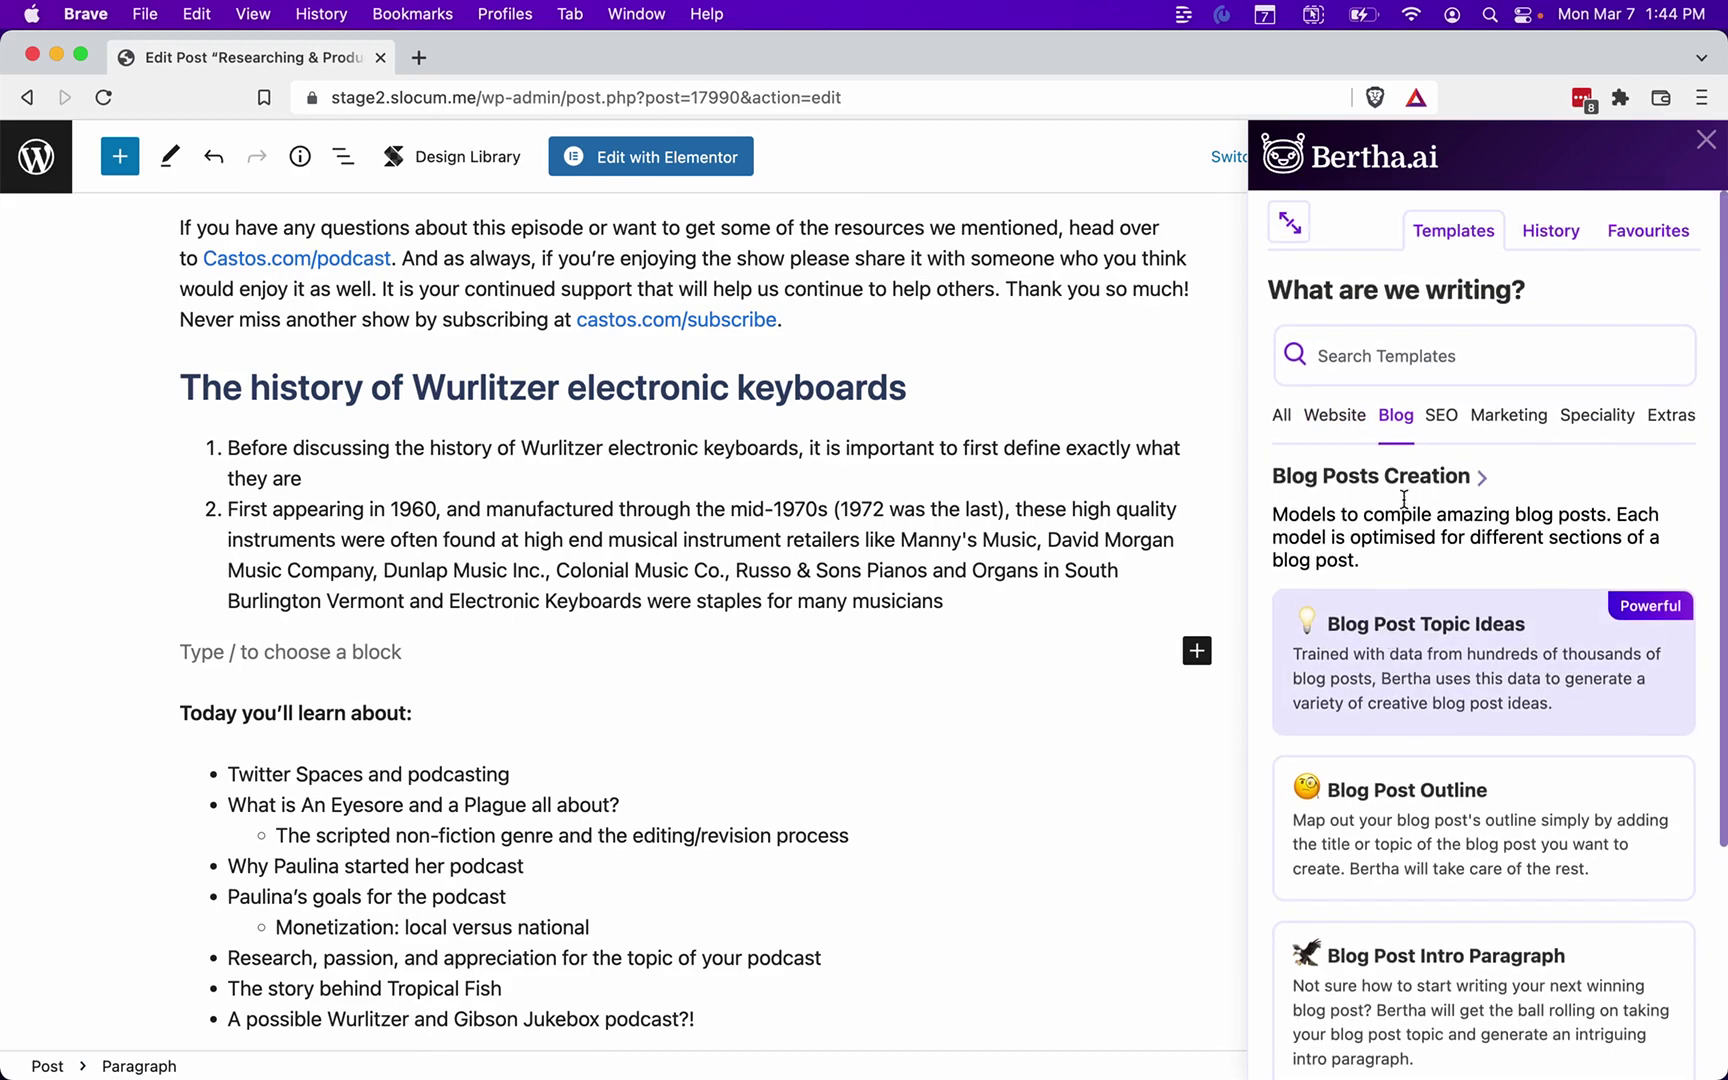
pyautogui.scroll(-3, 1410, 600)
pyautogui.click(1398, 900)
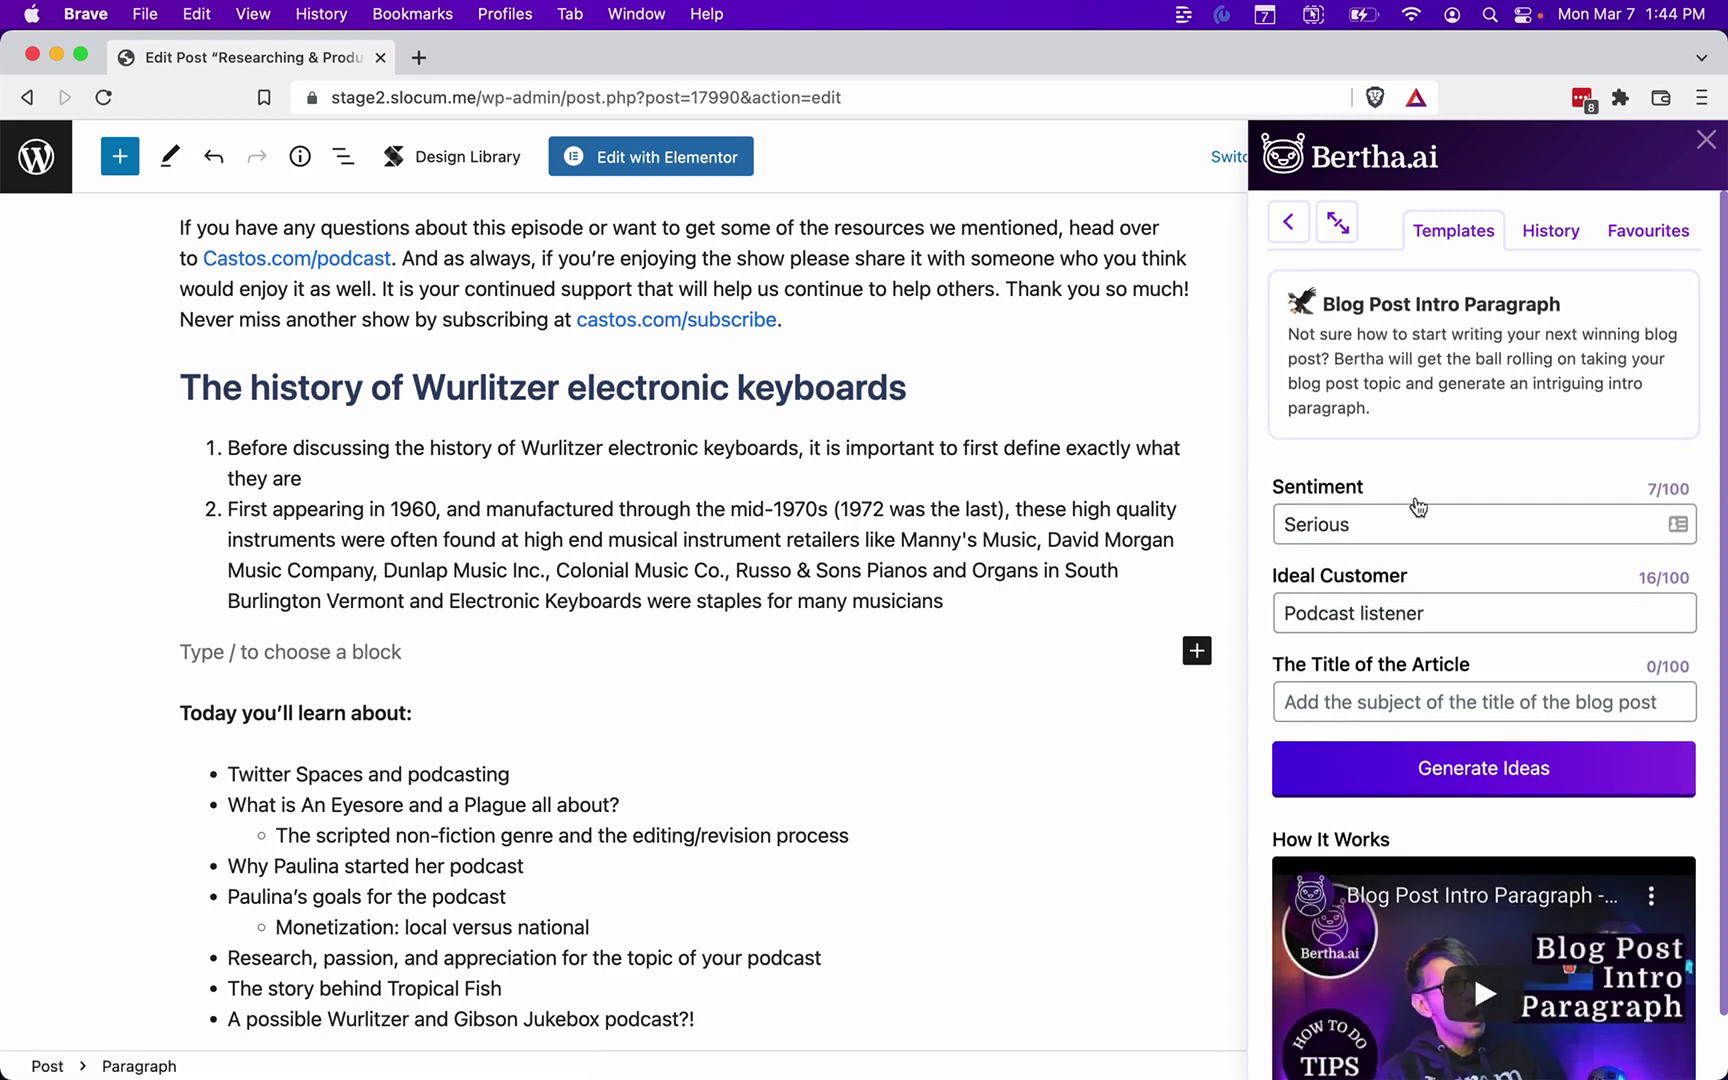
# Set Sentiment to Fun and Ideal Customer to Musician
pyautogui.doubleClick(1371, 522)
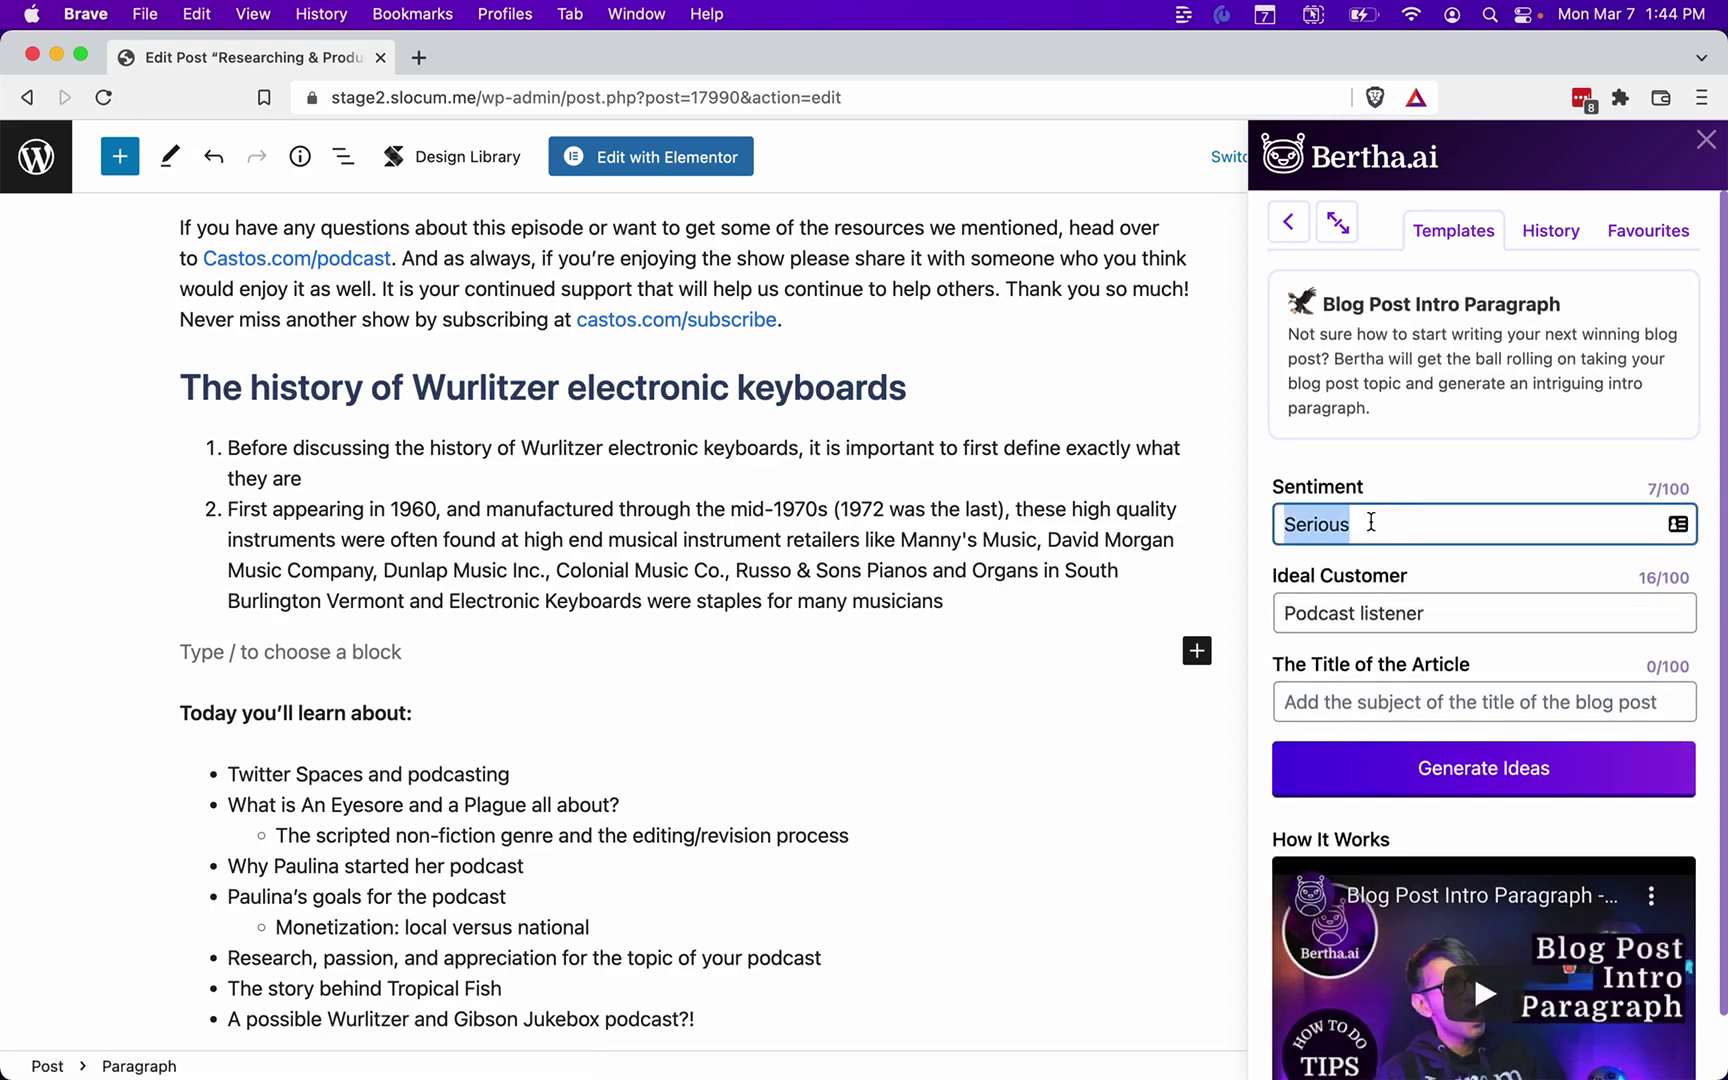
pyautogui.write('Fun')
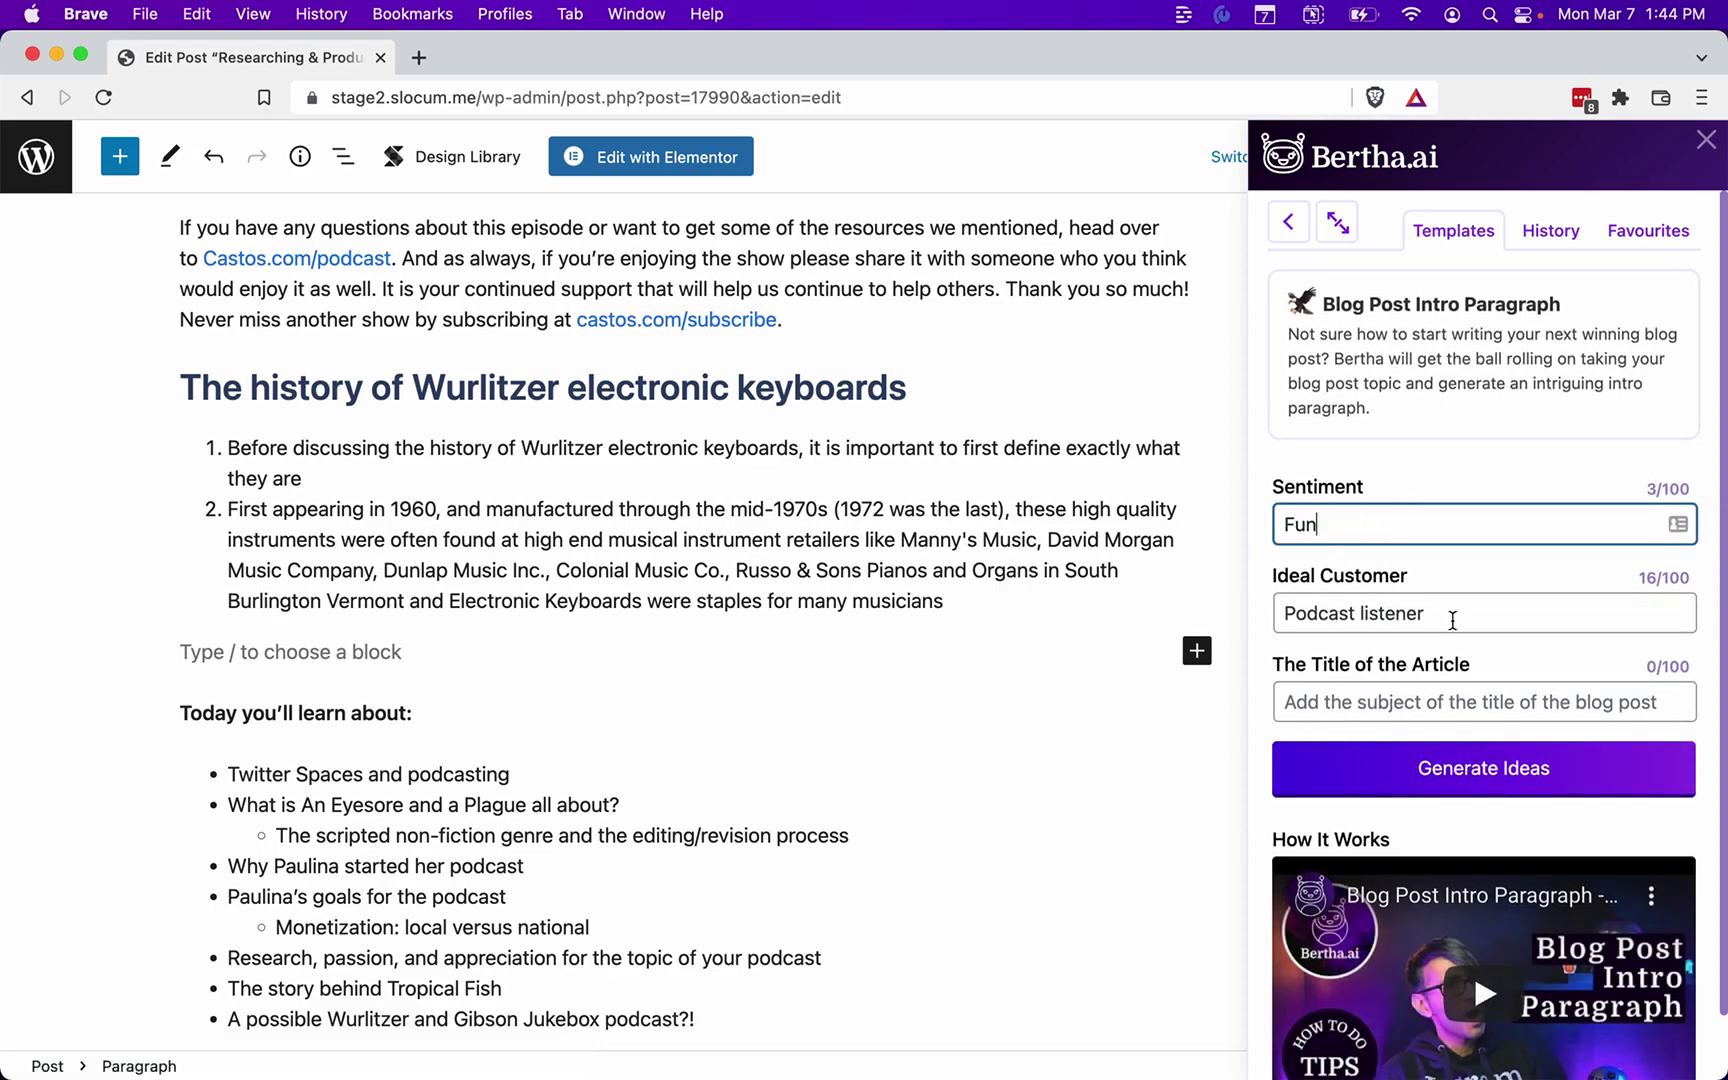
pyautogui.tripleClick(1452, 620)
pyautogui.write('Mus')
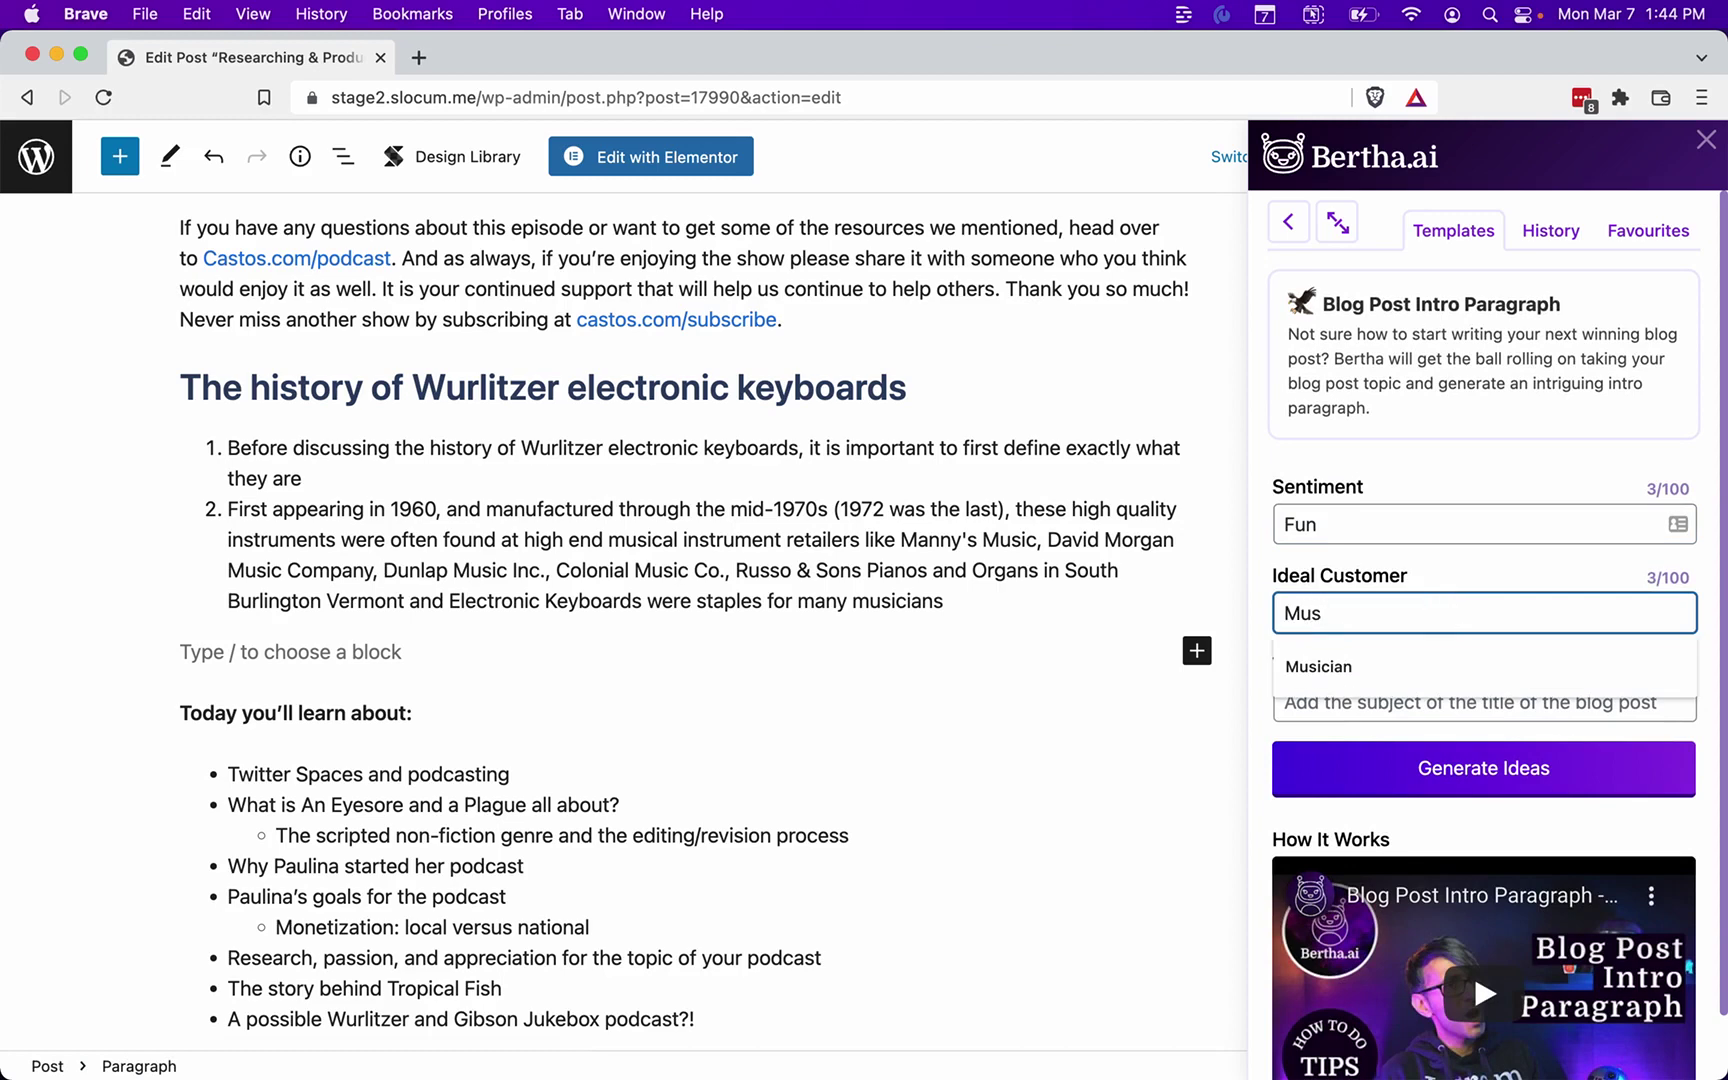
pyautogui.write('ician')
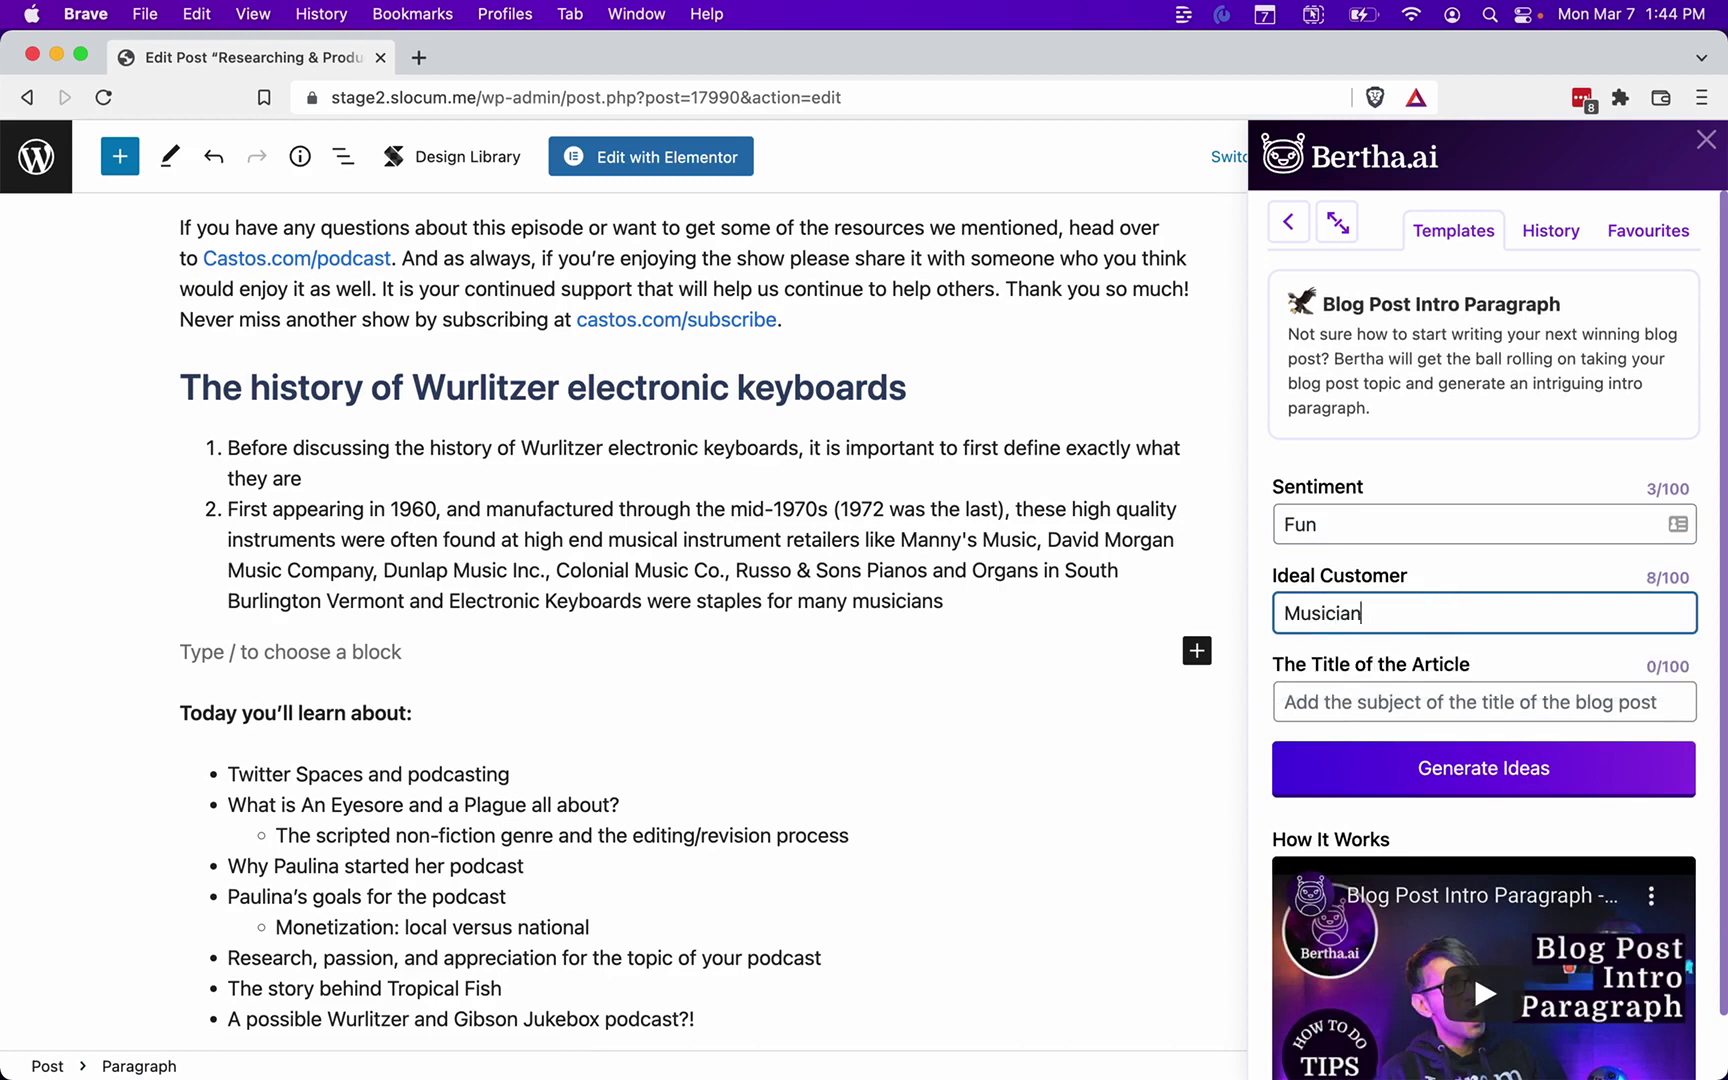
# Use the Wurlitzer heading as the article title and generate two batches of intro ideas
pyautogui.click(1462, 703)
pyautogui.press('super+v')
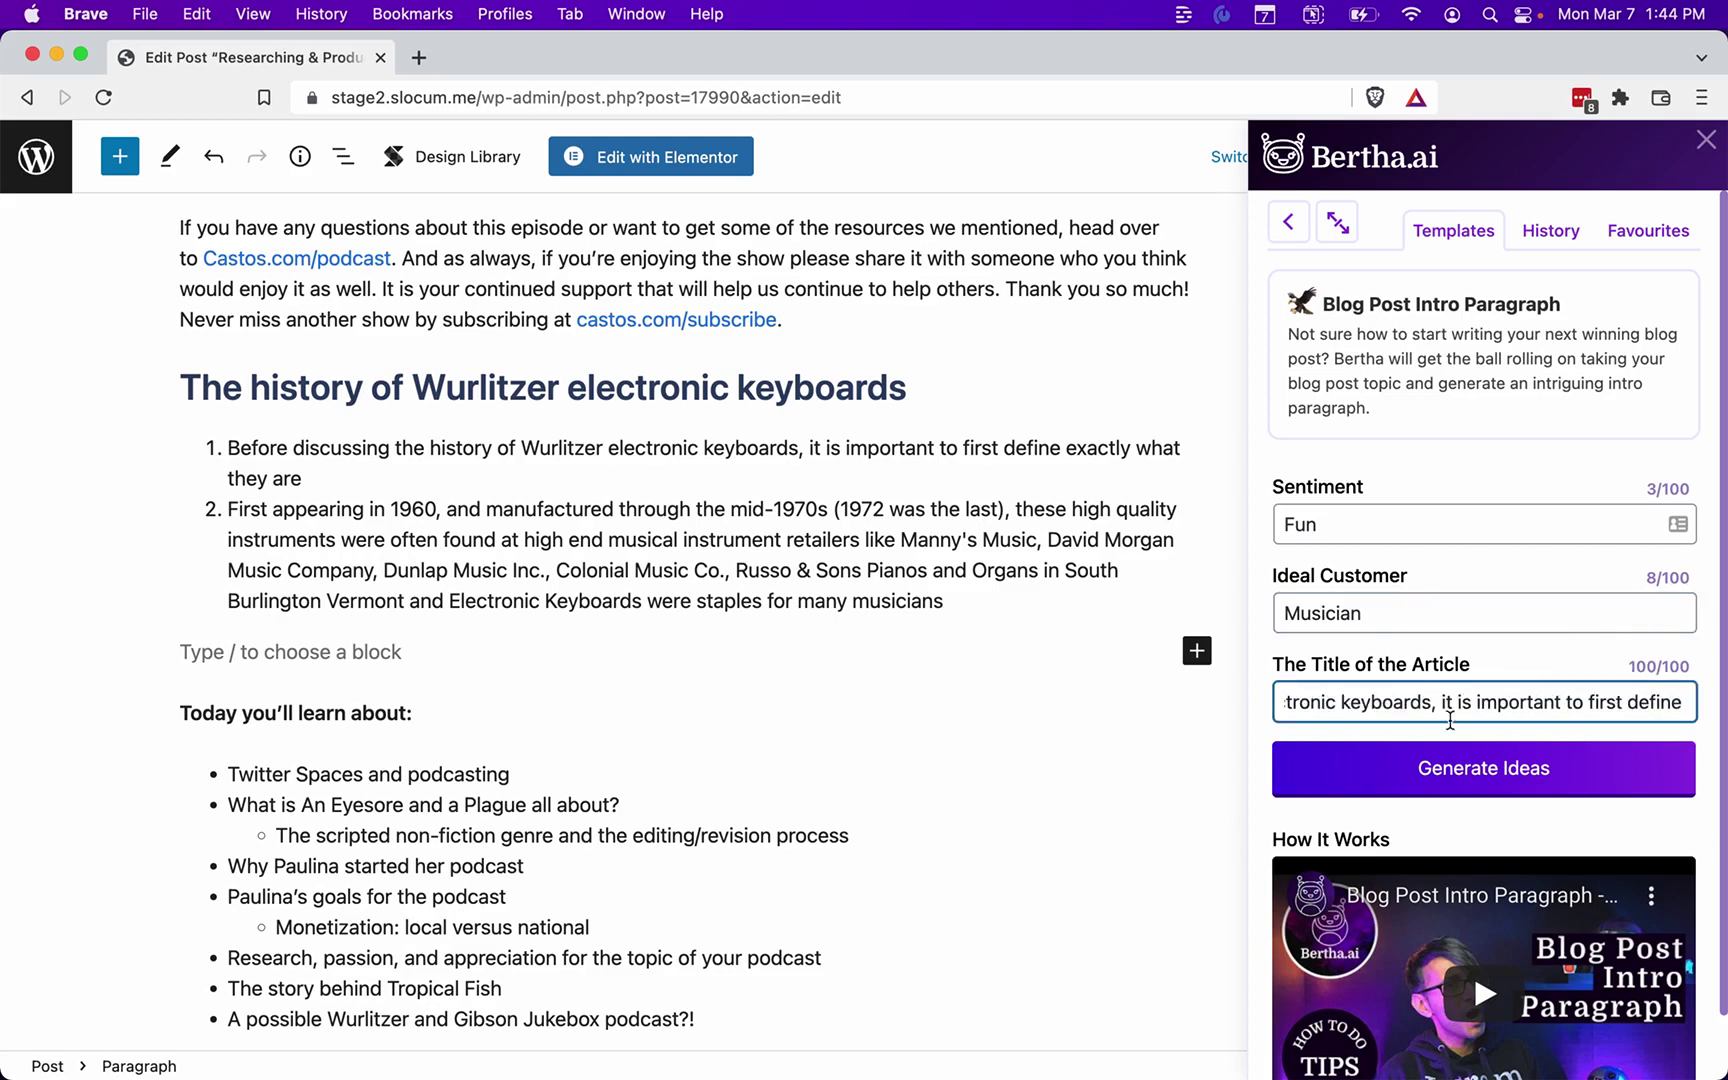
pyautogui.click(405, 388)
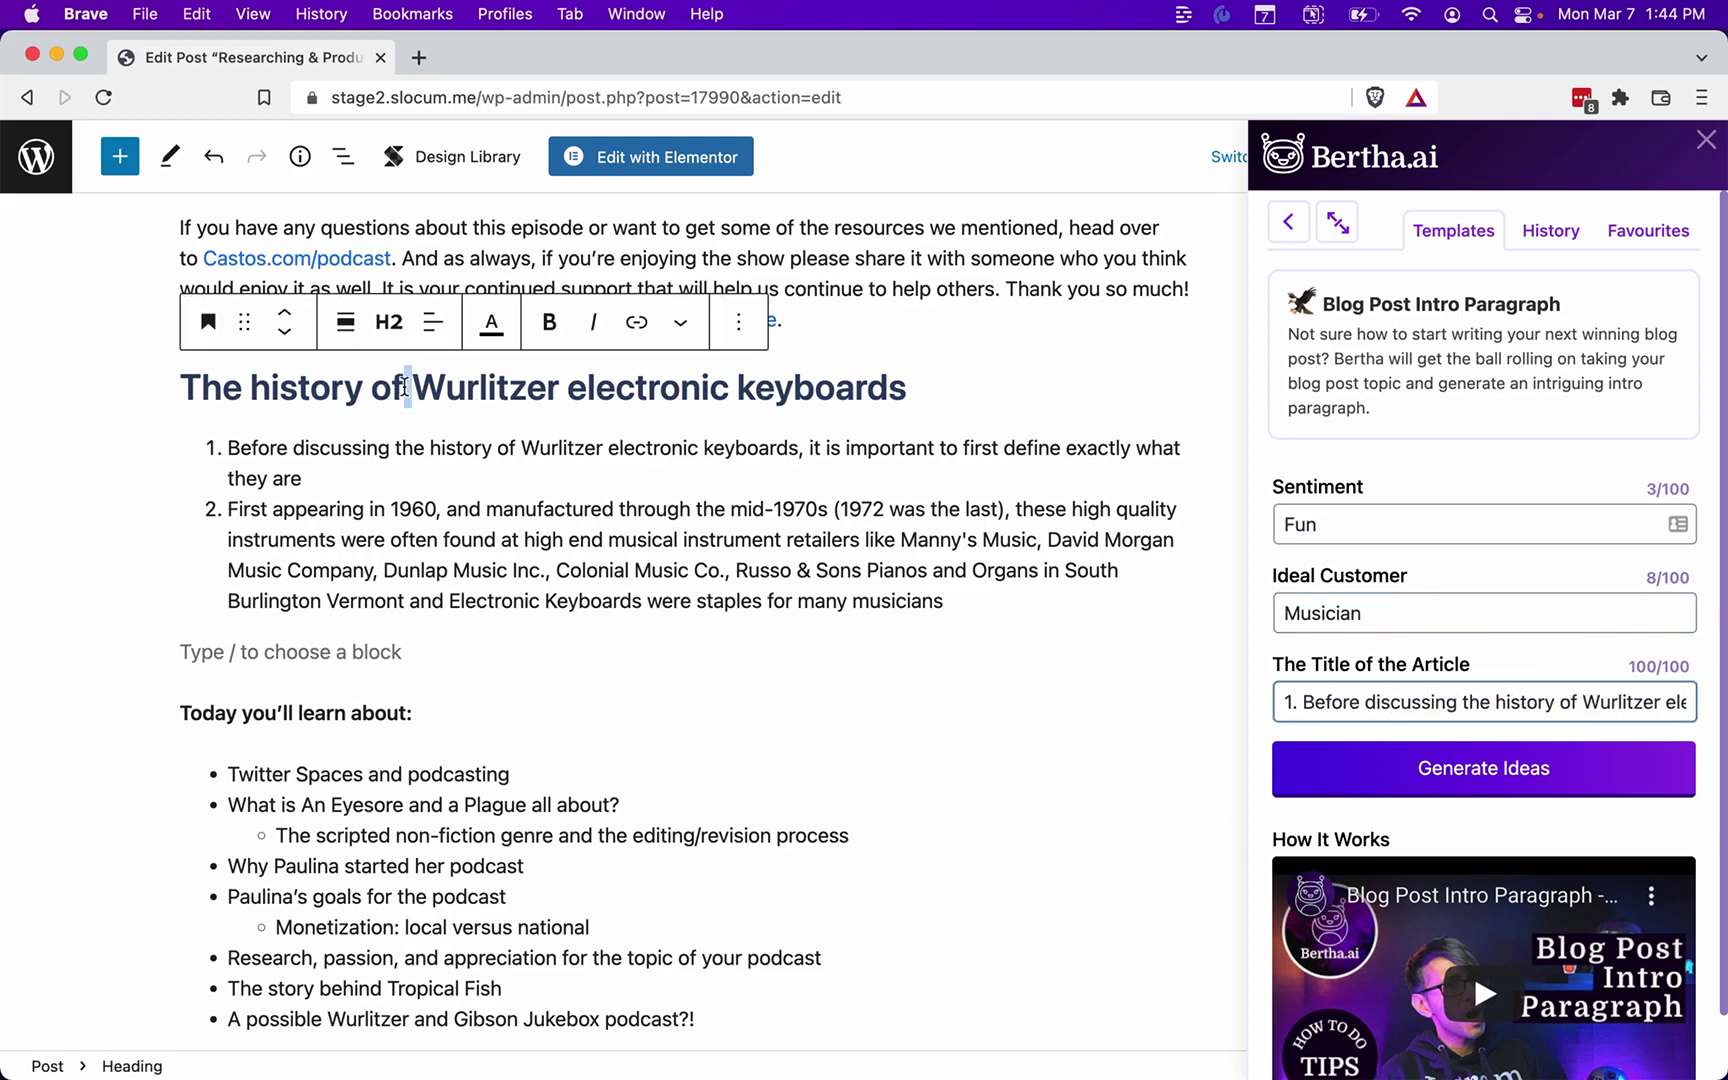
pyautogui.tripleClick(405, 388)
pyautogui.press('super+c')
pyautogui.click(1432, 688)
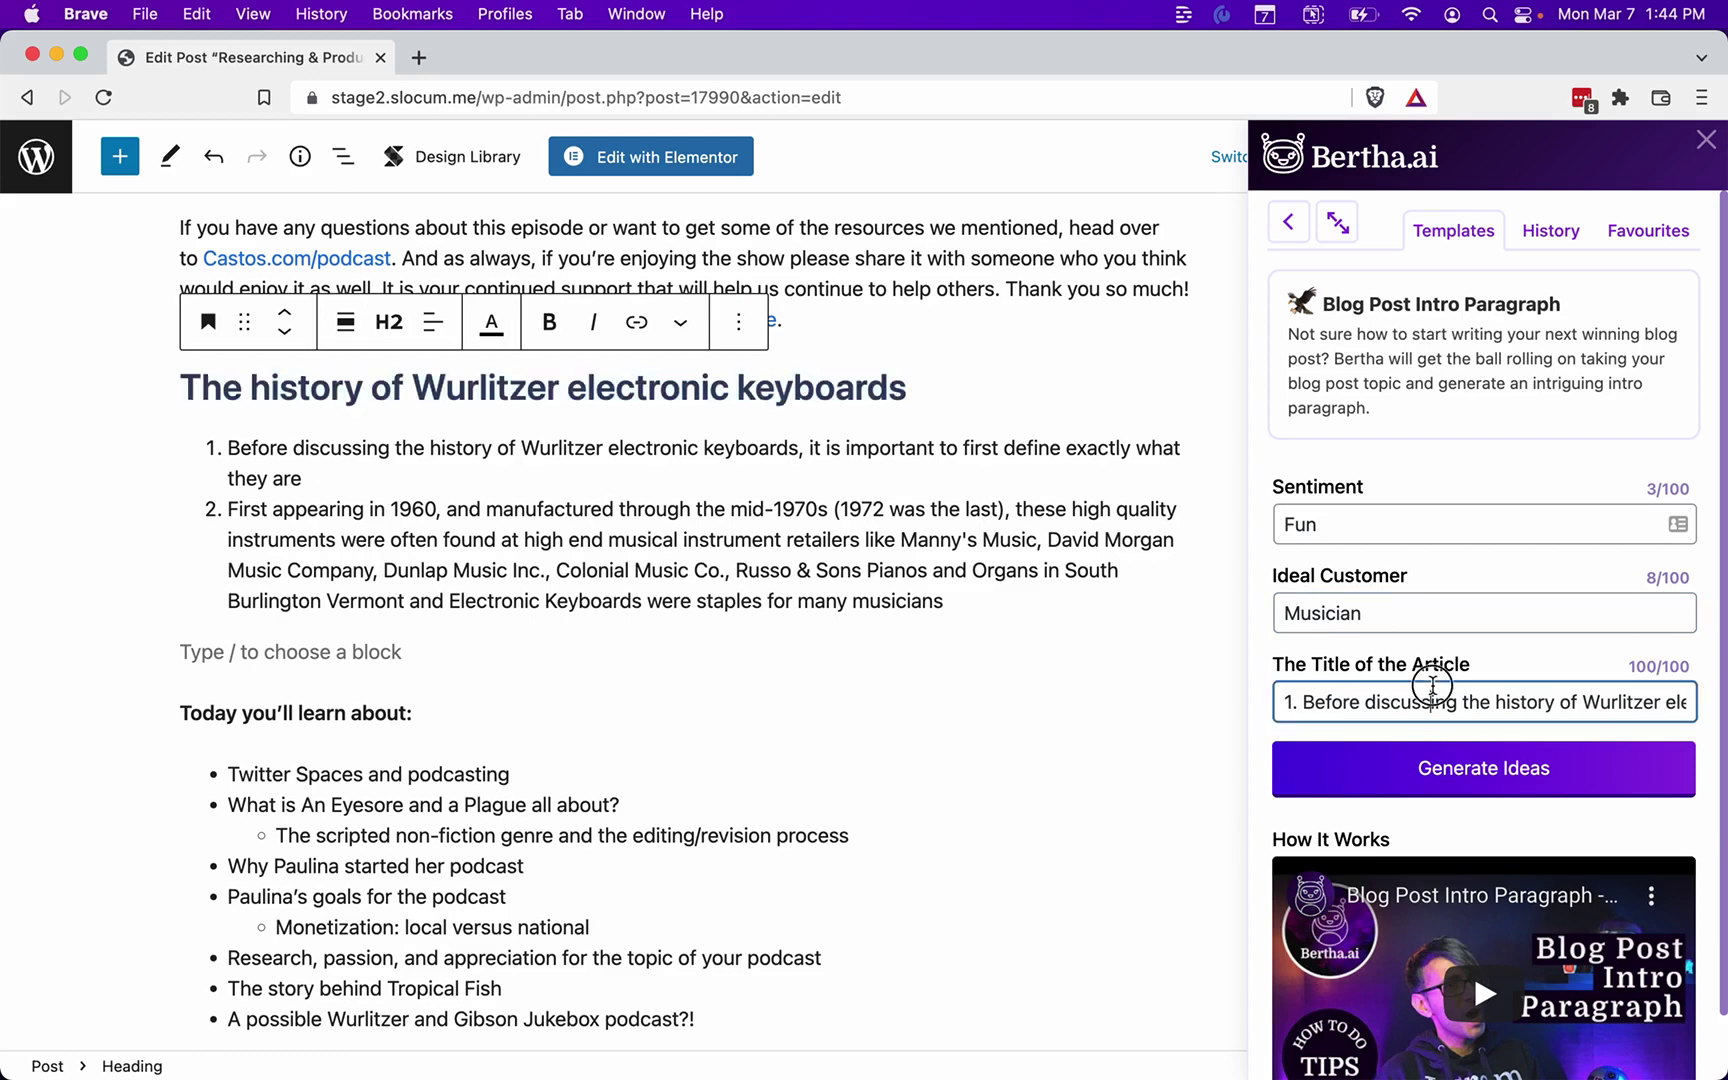
pyautogui.press('super+a')
pyautogui.press('super+v')
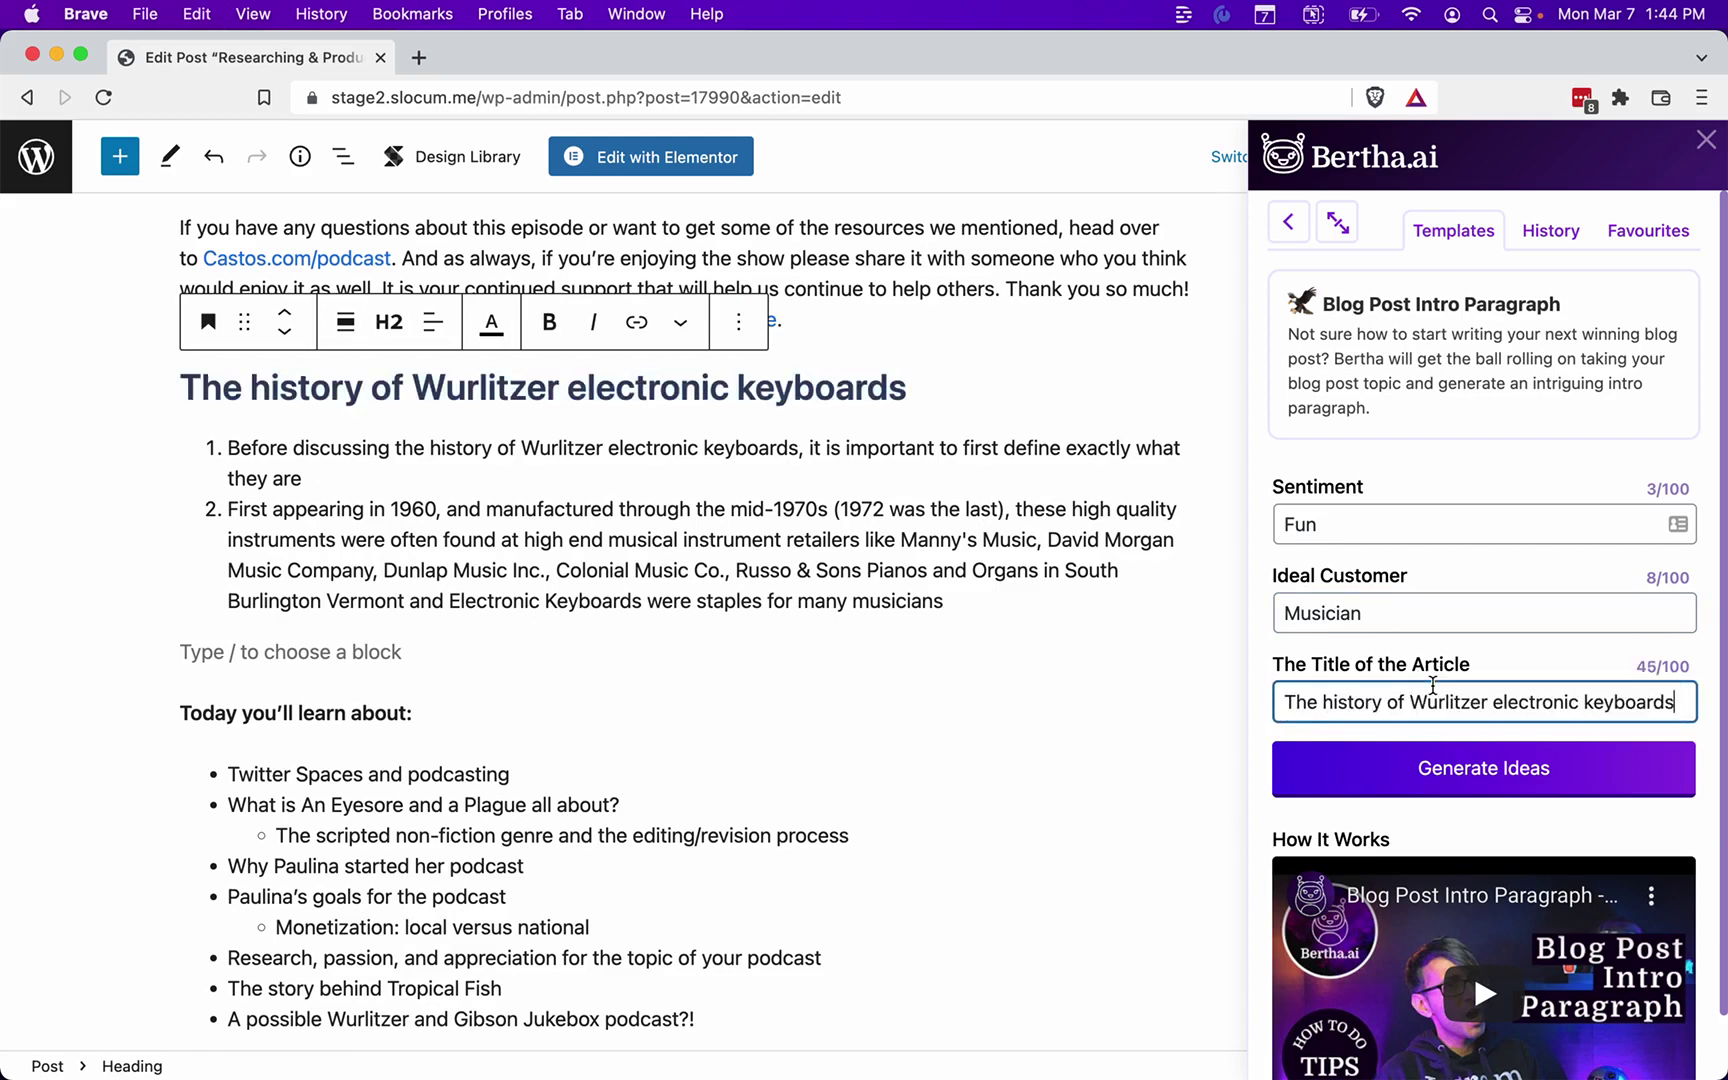
pyautogui.click(1462, 787)
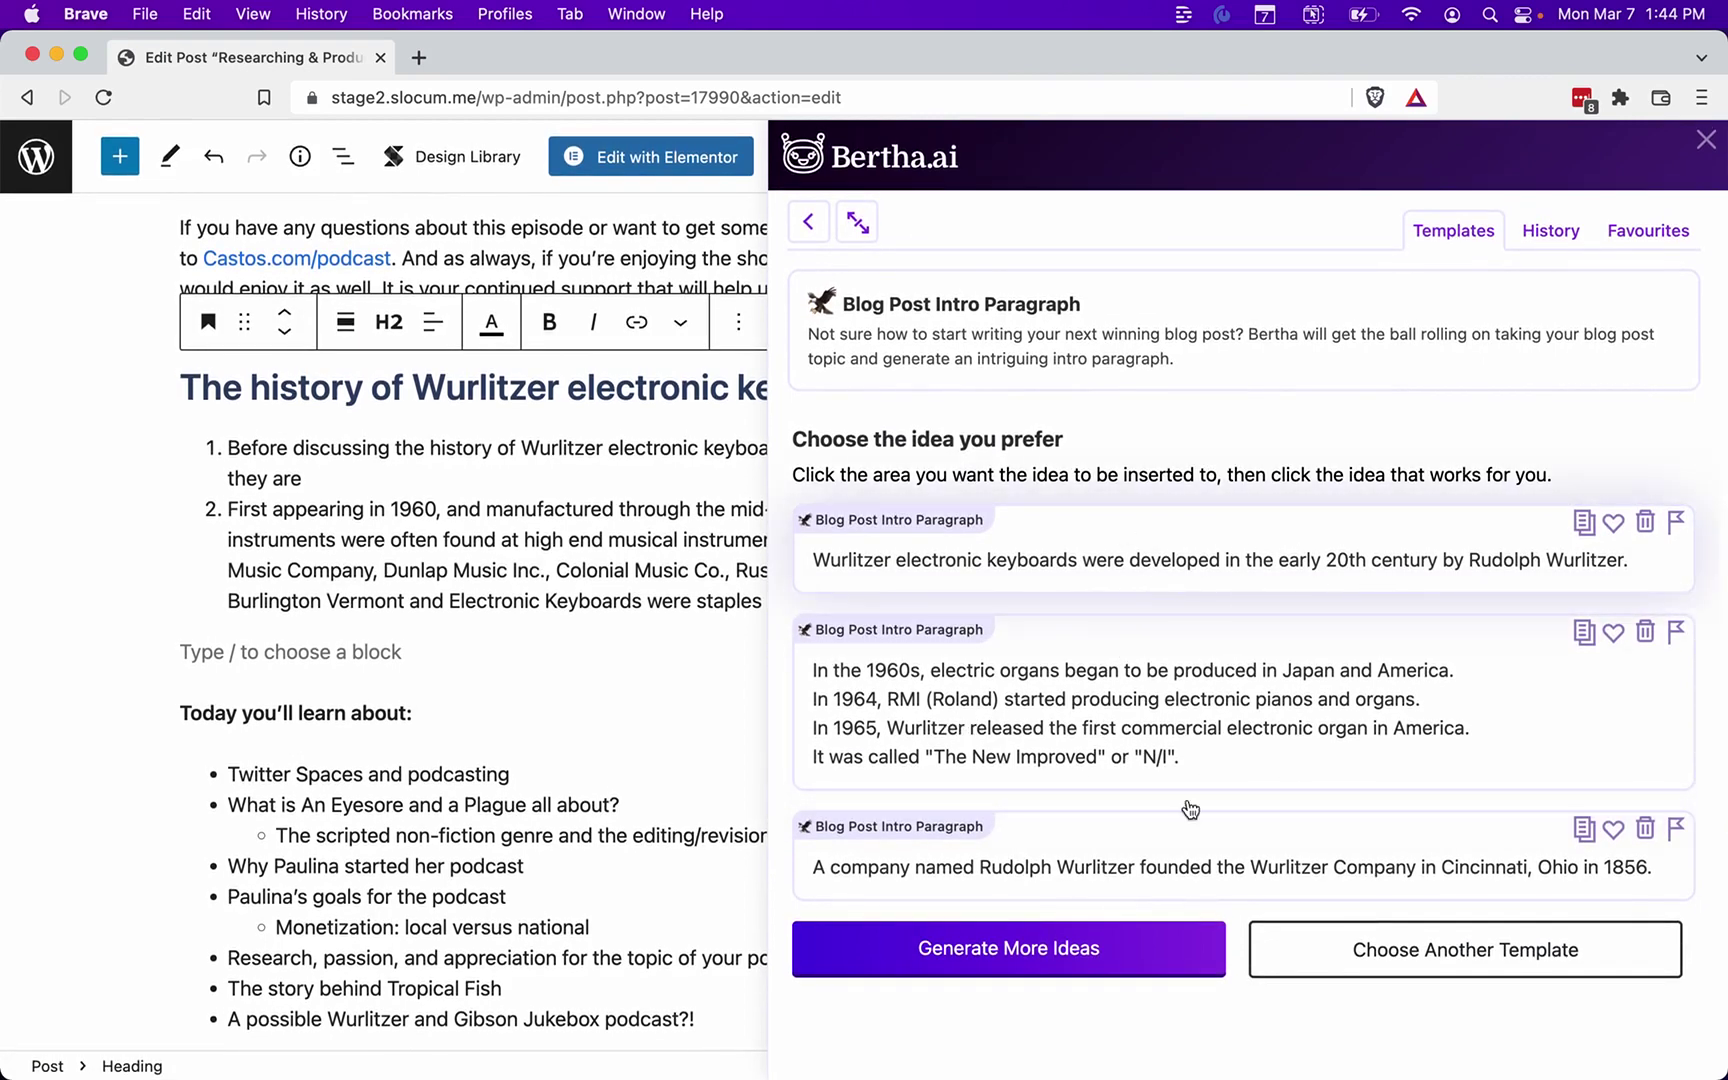
pyautogui.click(1010, 950)
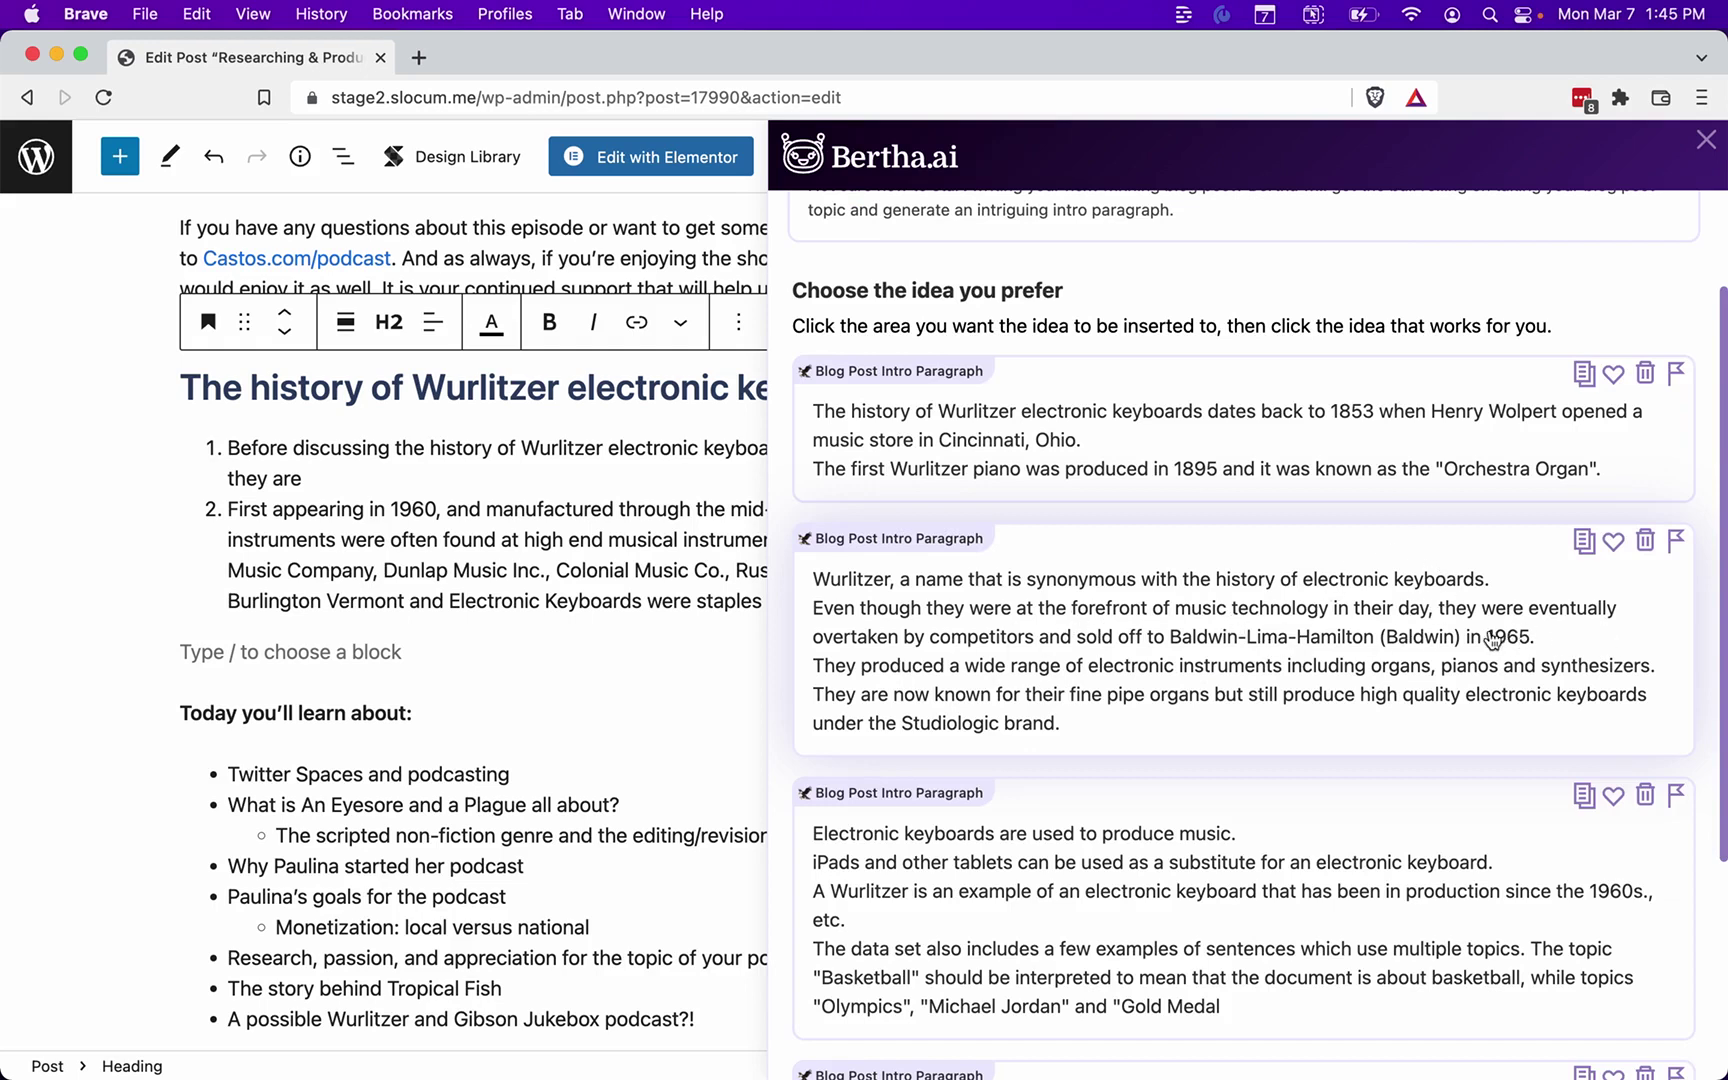
# Paste the second intro idea into the empty block below the list and close Bertha.ai
pyautogui.click(1585, 544)
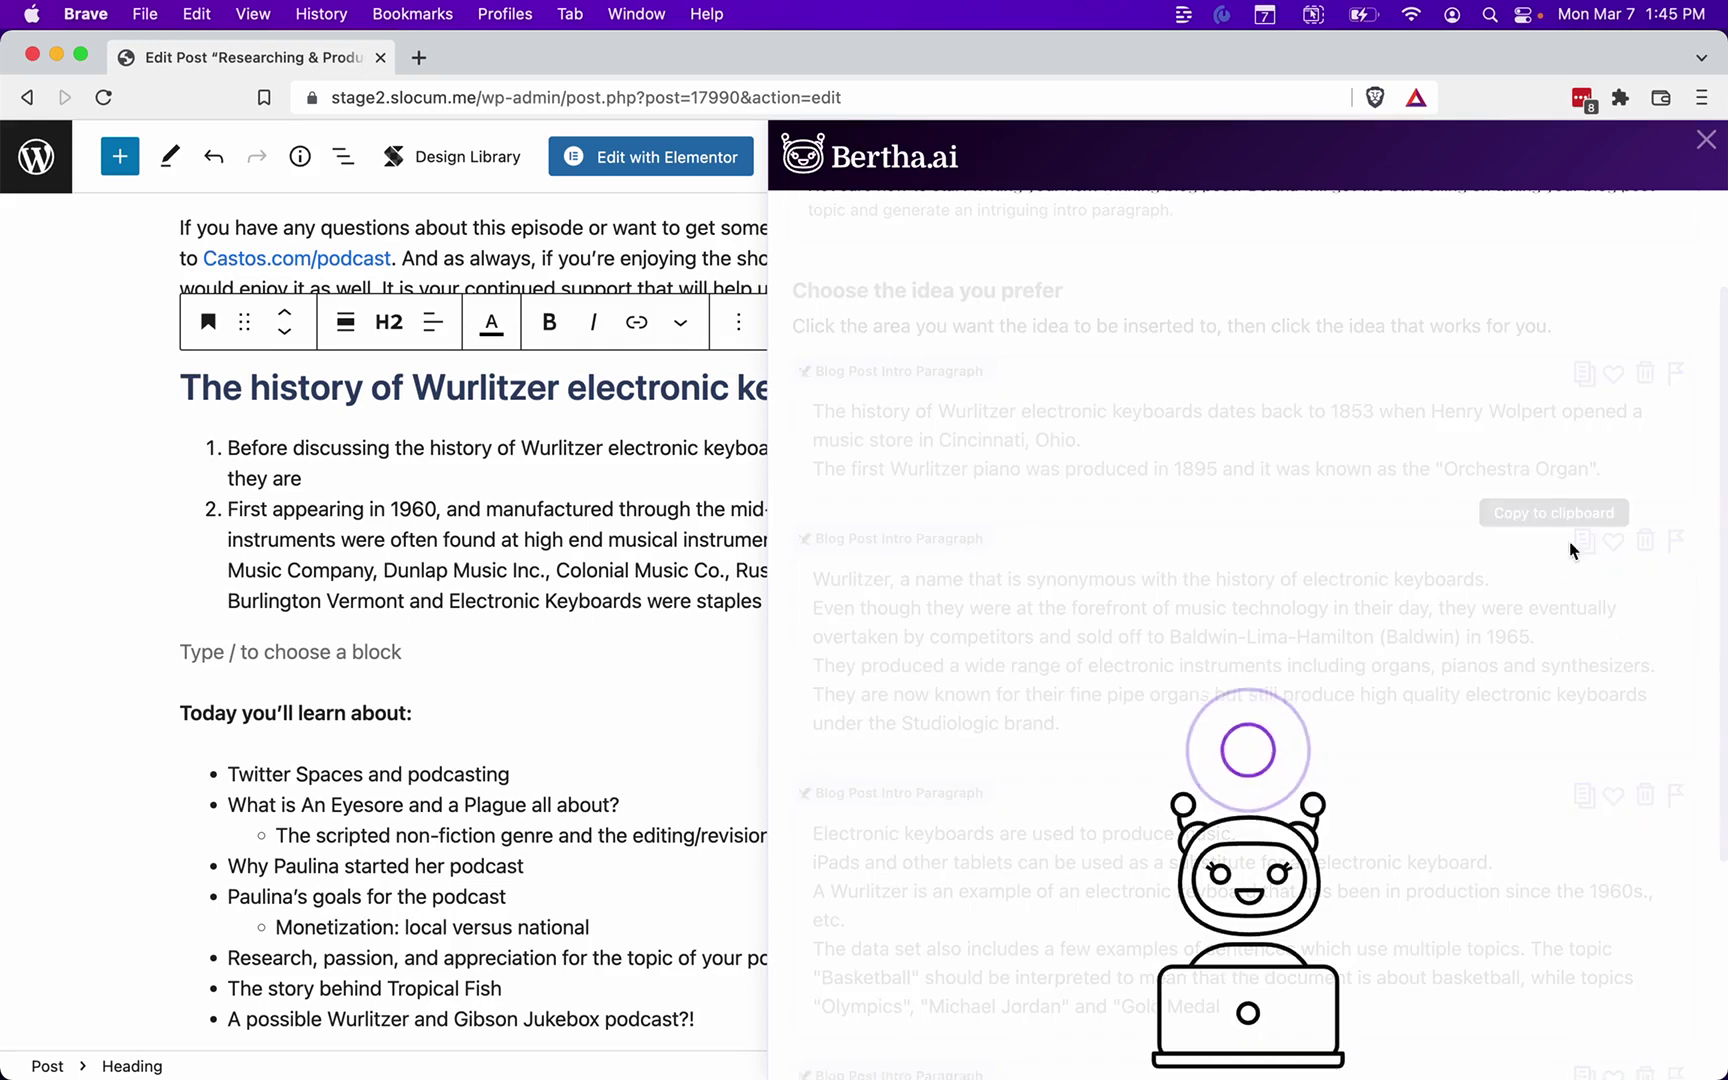
pyautogui.click(281, 652)
pyautogui.press('super+v')
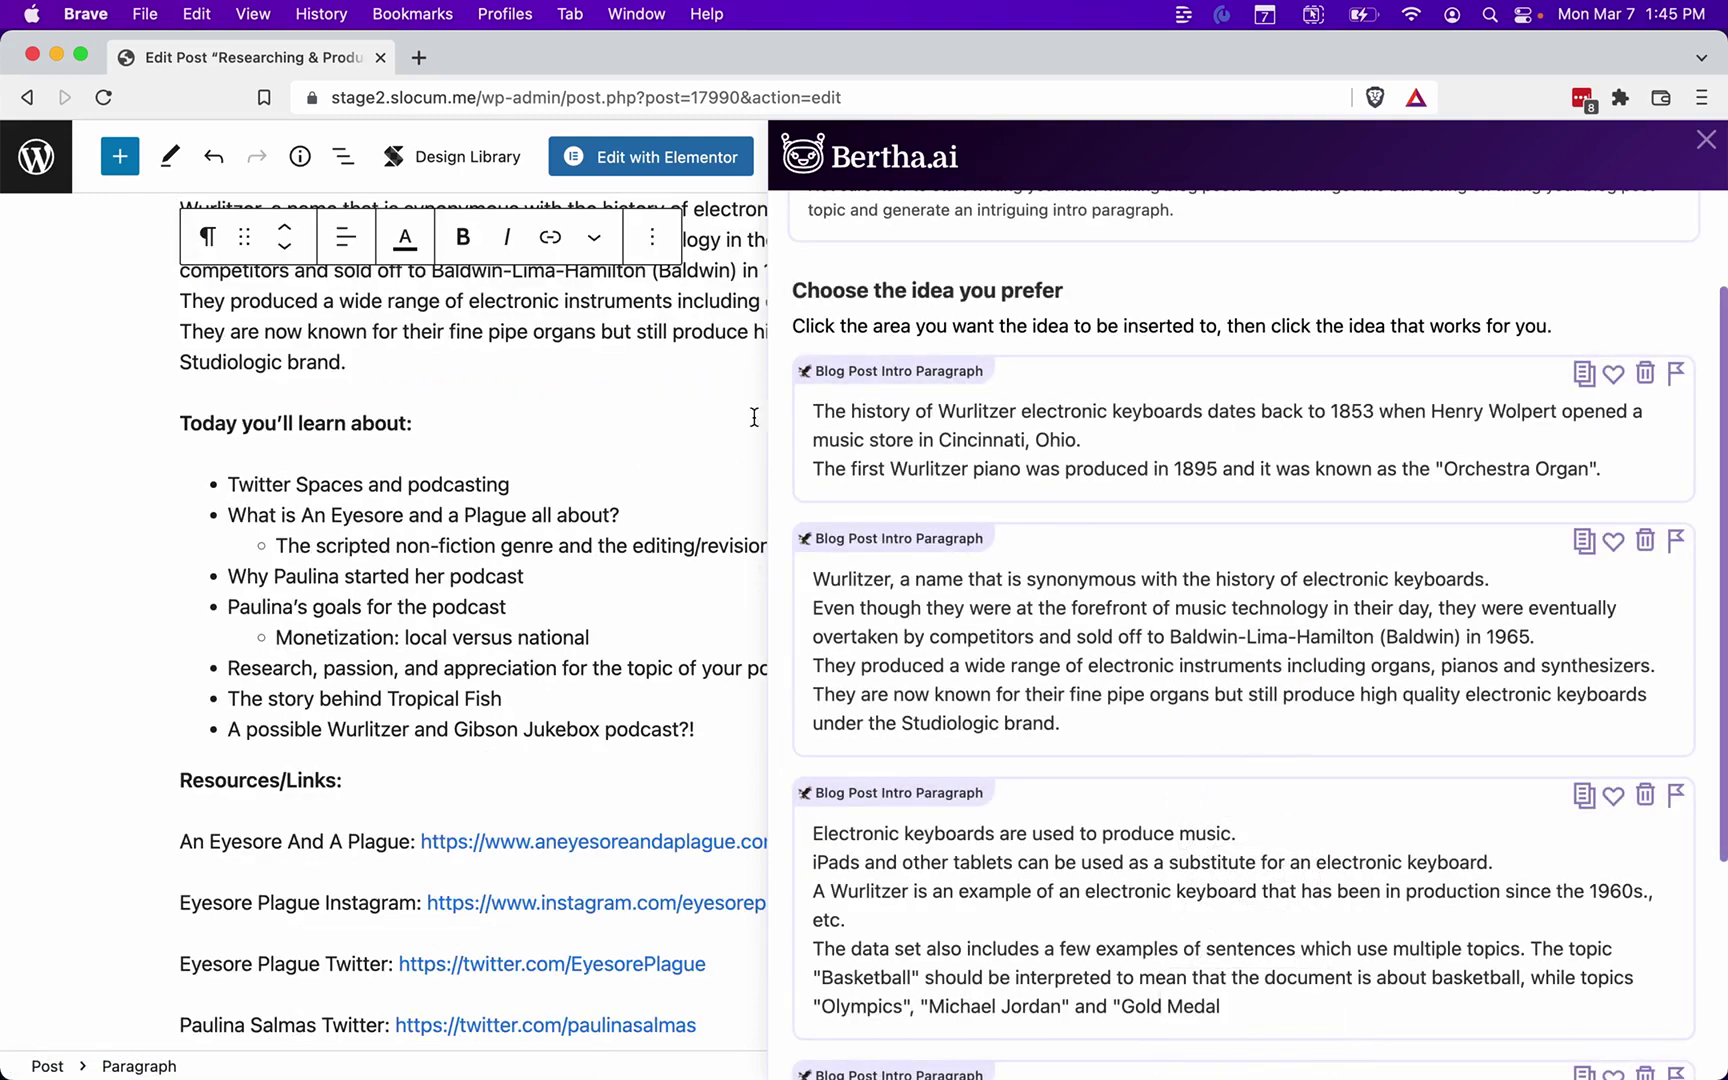
pyautogui.click(1703, 141)
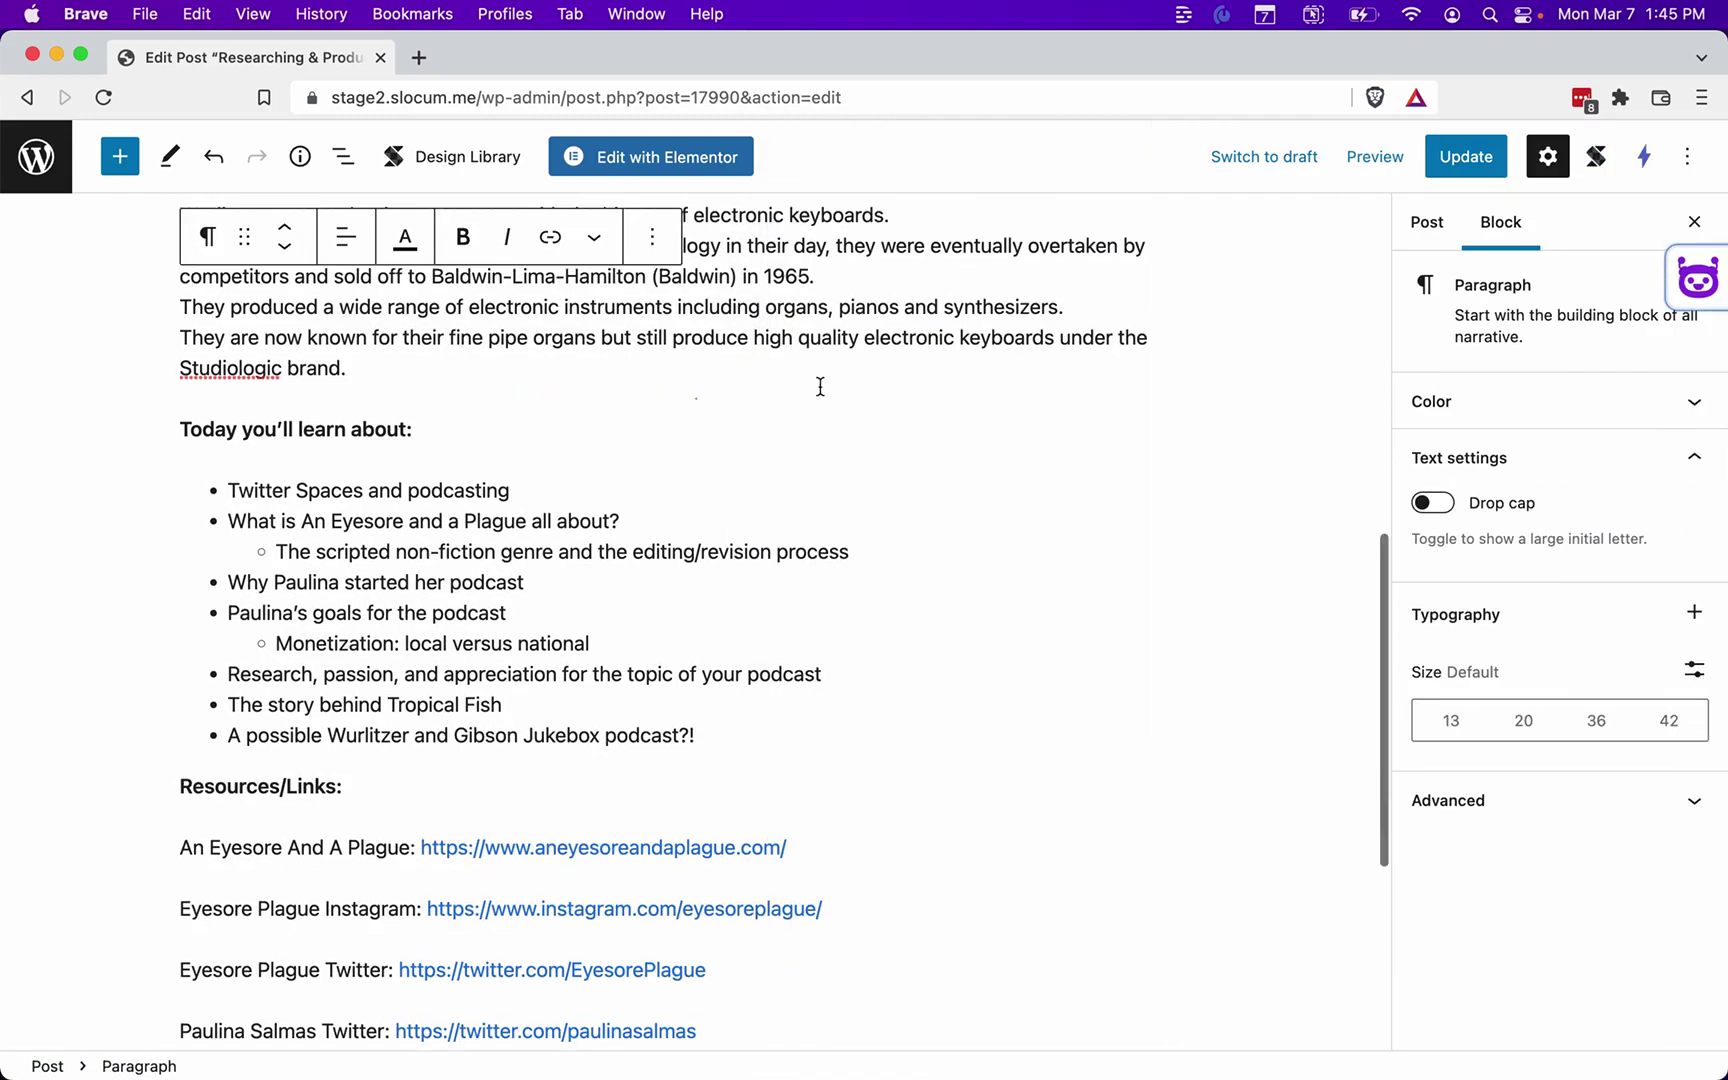
# Split the intro paragraph after the sentence ending in 1965
pyautogui.scroll(4, 818, 386)
pyautogui.click(832, 614)
pyautogui.press('Return')
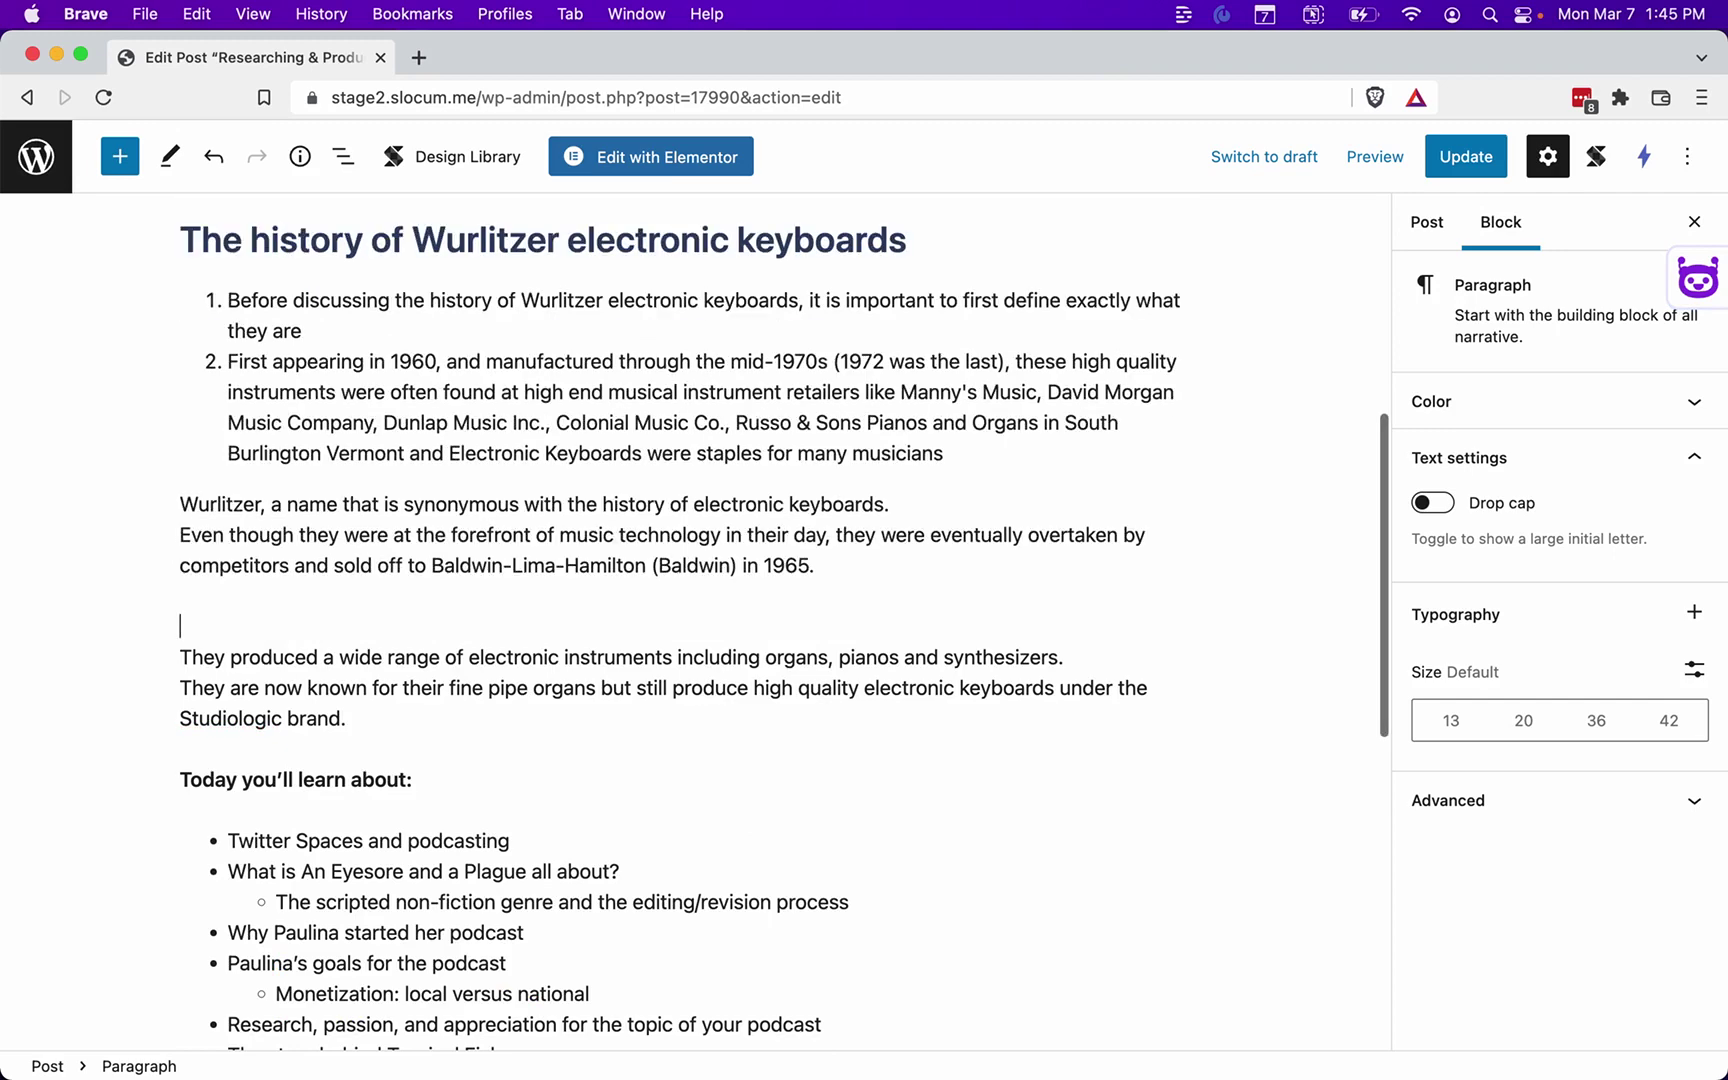
# Add an empty paragraph after 'Studiologic brand.' and reopen Bertha.ai
pyautogui.click(590, 420)
pyautogui.scroll(3, 590, 415)
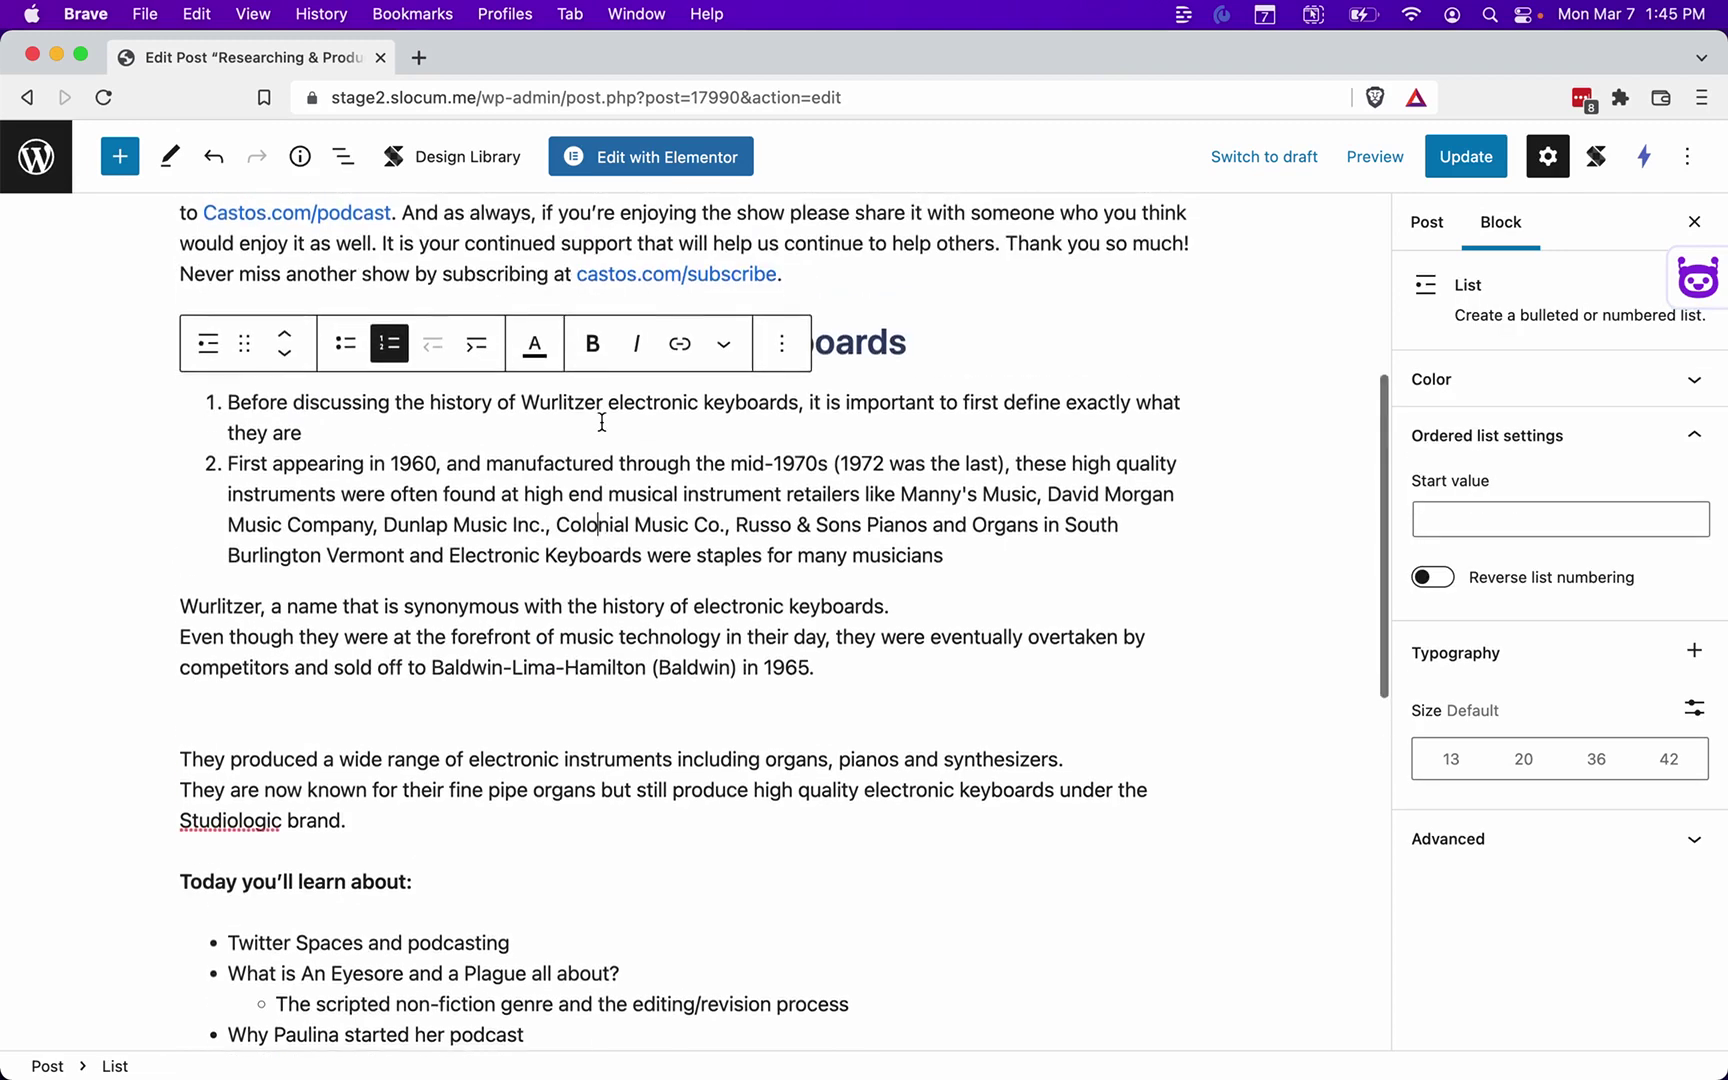
pyautogui.click(904, 388)
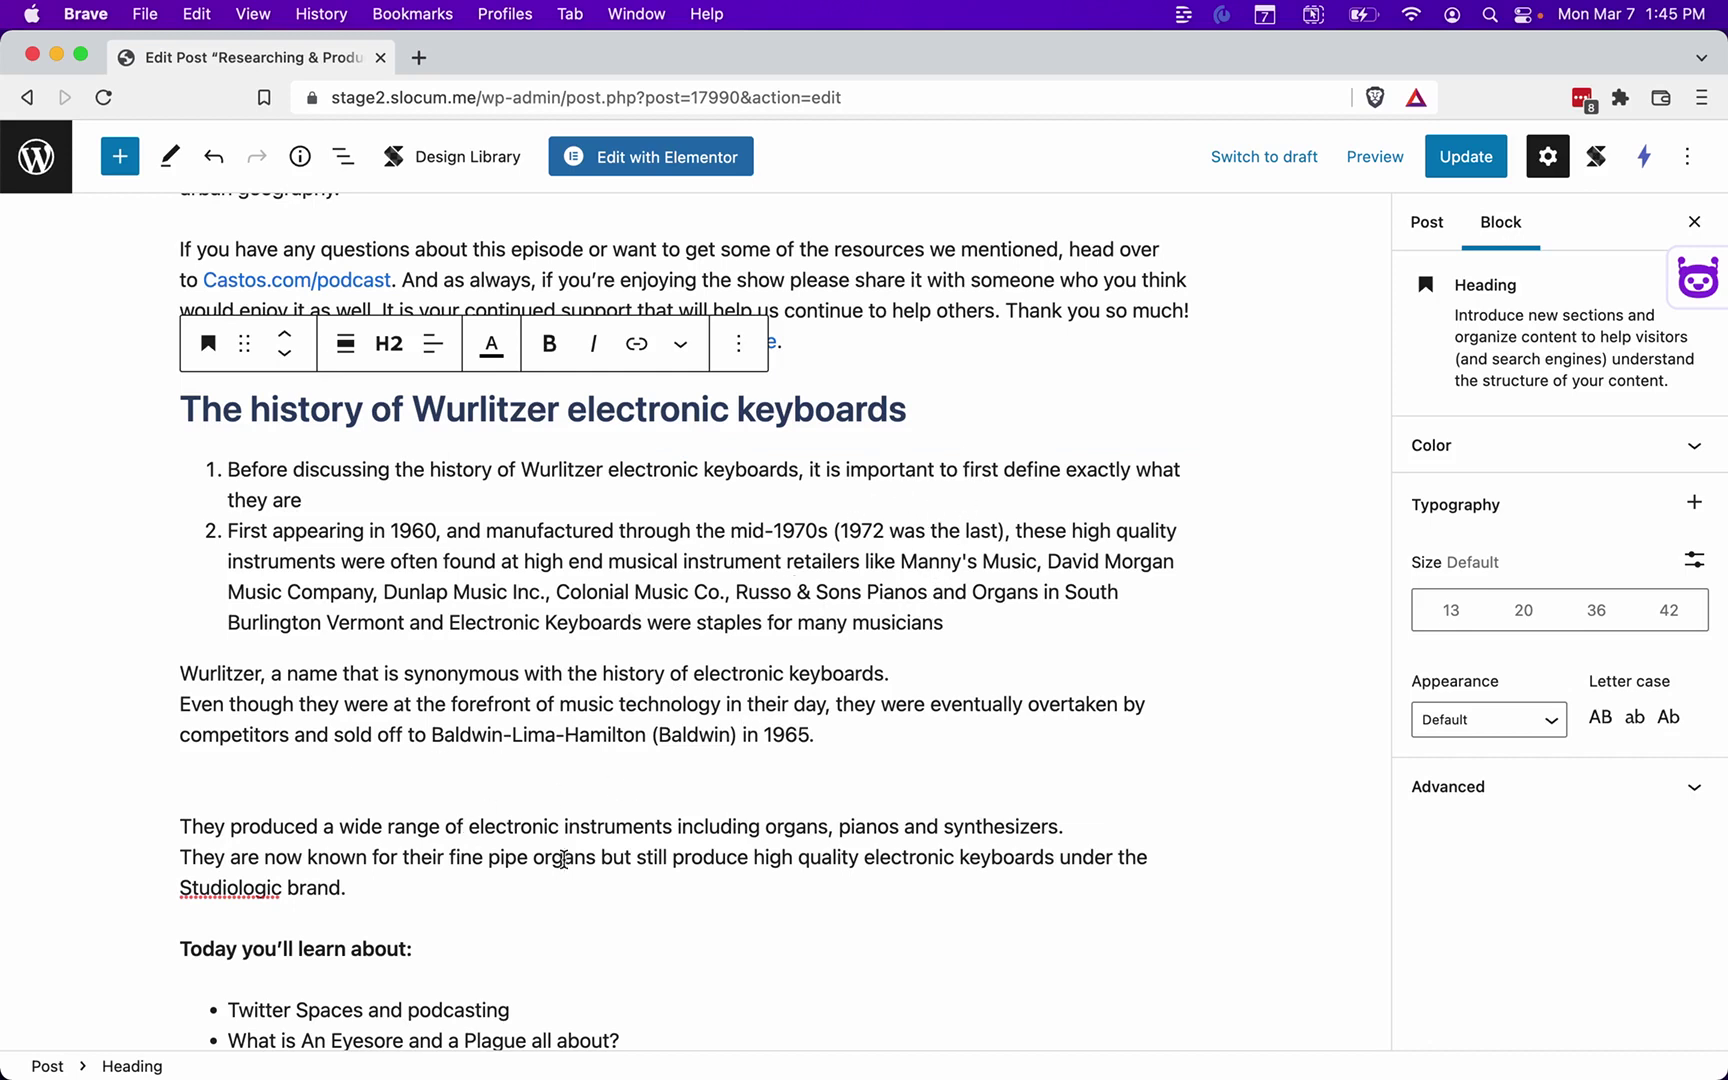
pyautogui.click(581, 899)
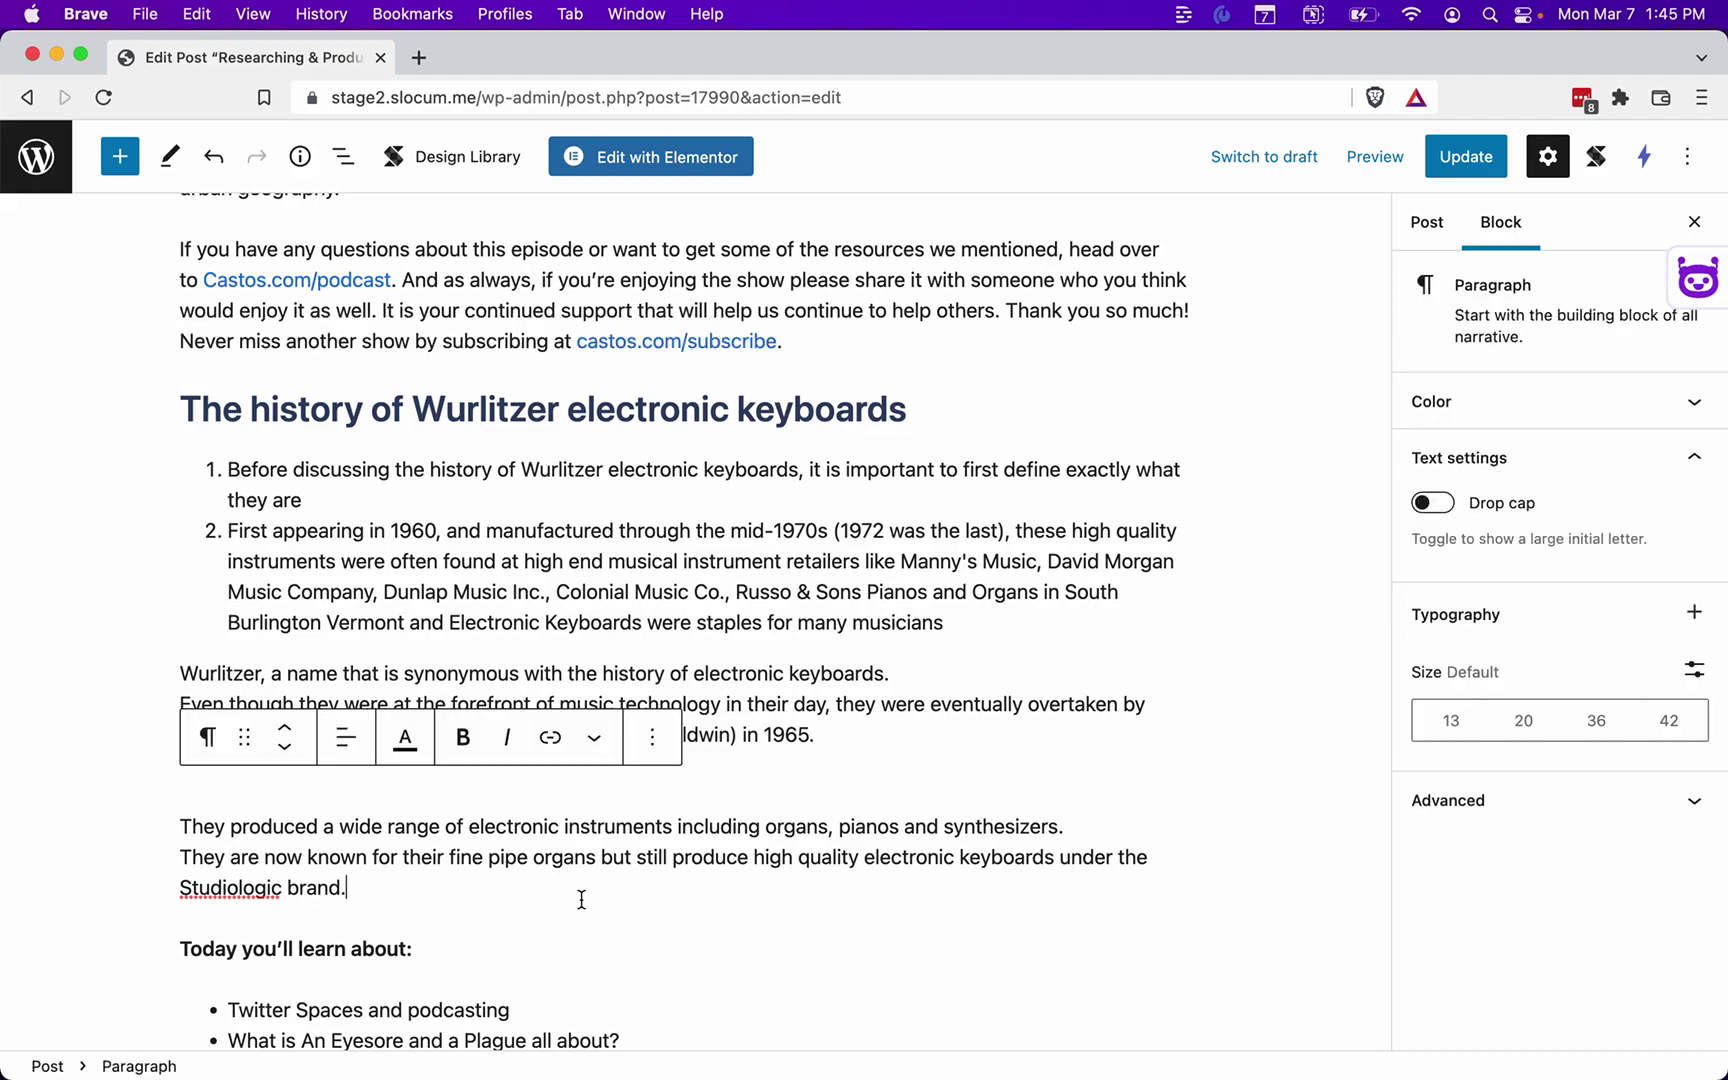
pyautogui.press('Return')
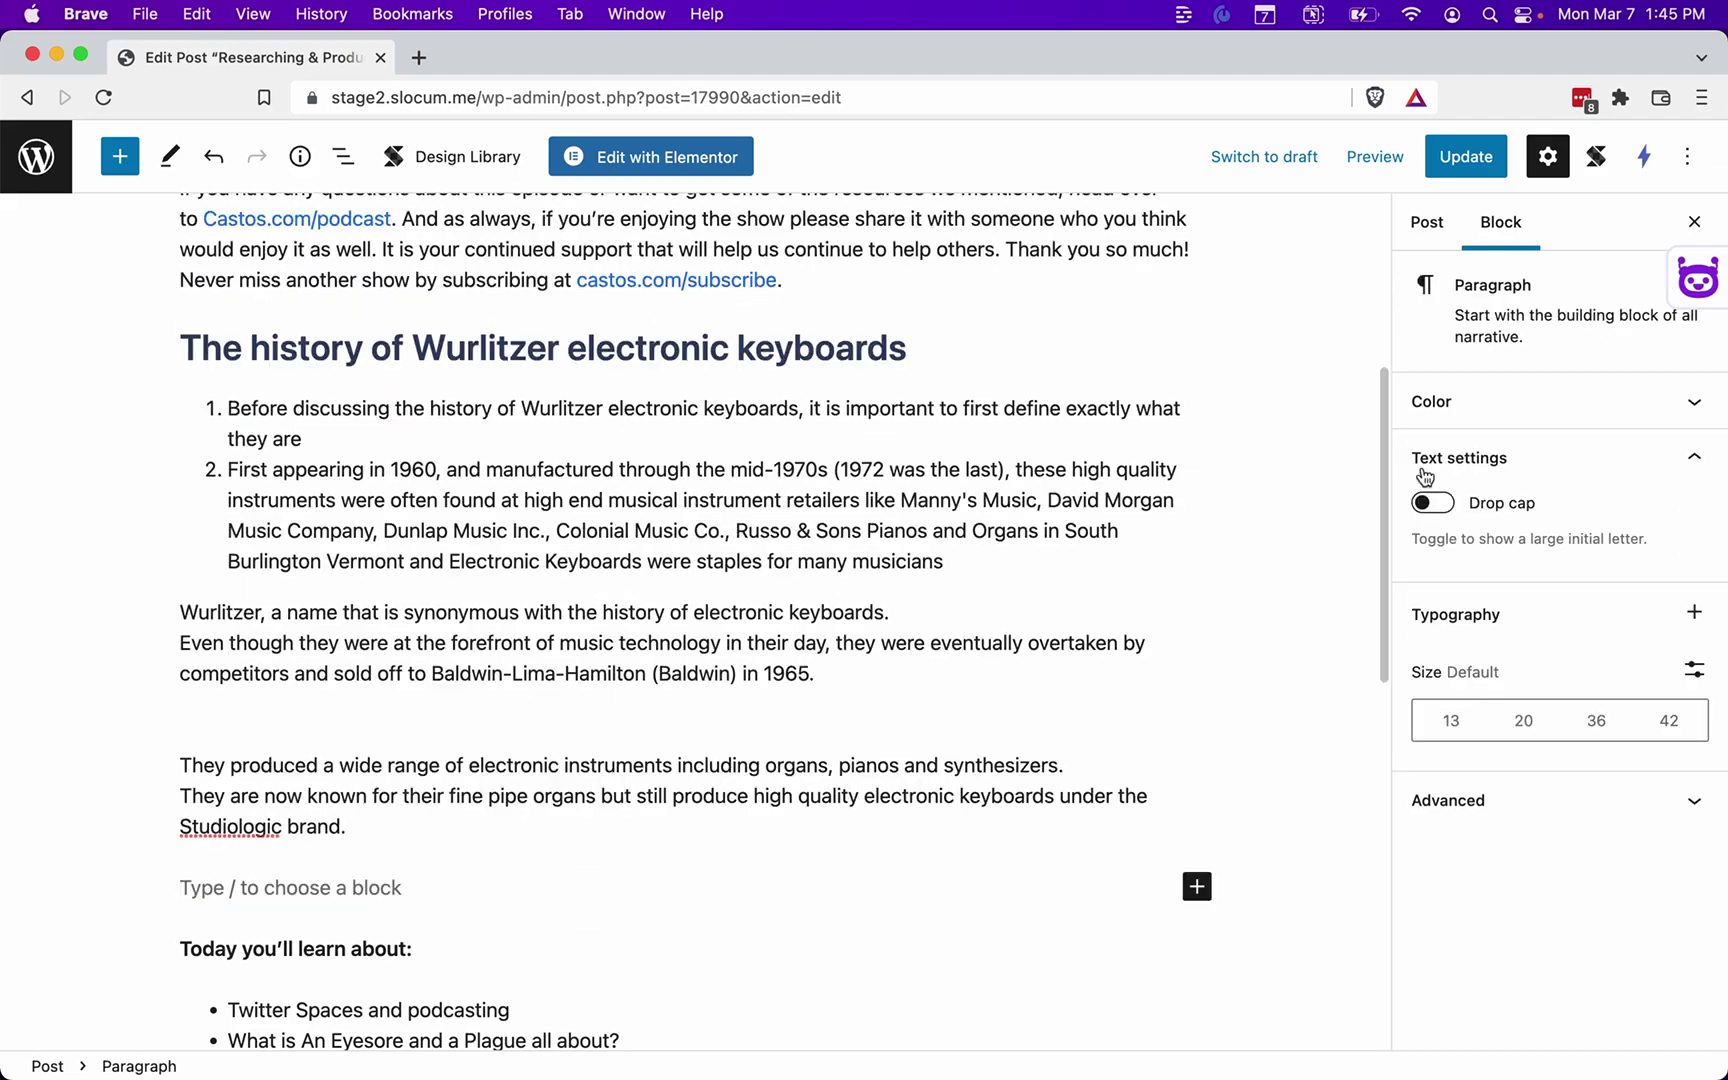
pyautogui.click(1698, 280)
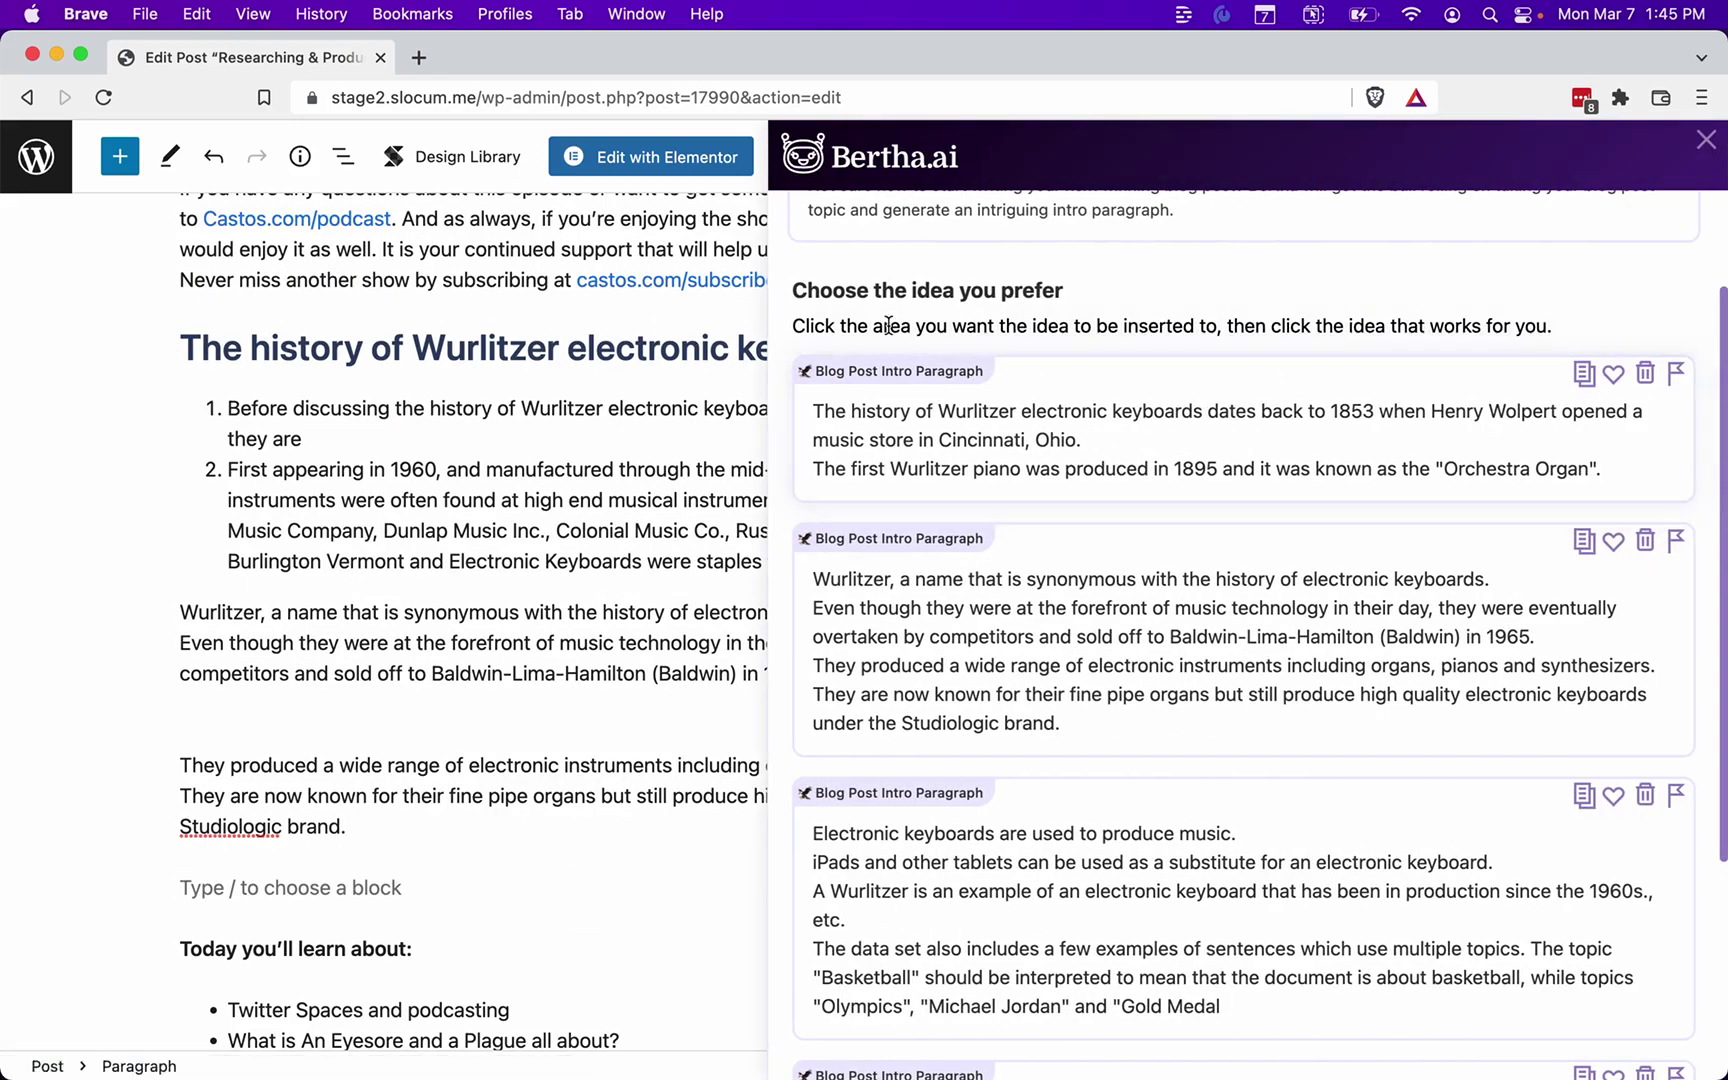
# Switch Bertha.ai to the Blog Post Conclusion Paragraph template
pyautogui.click(812, 224)
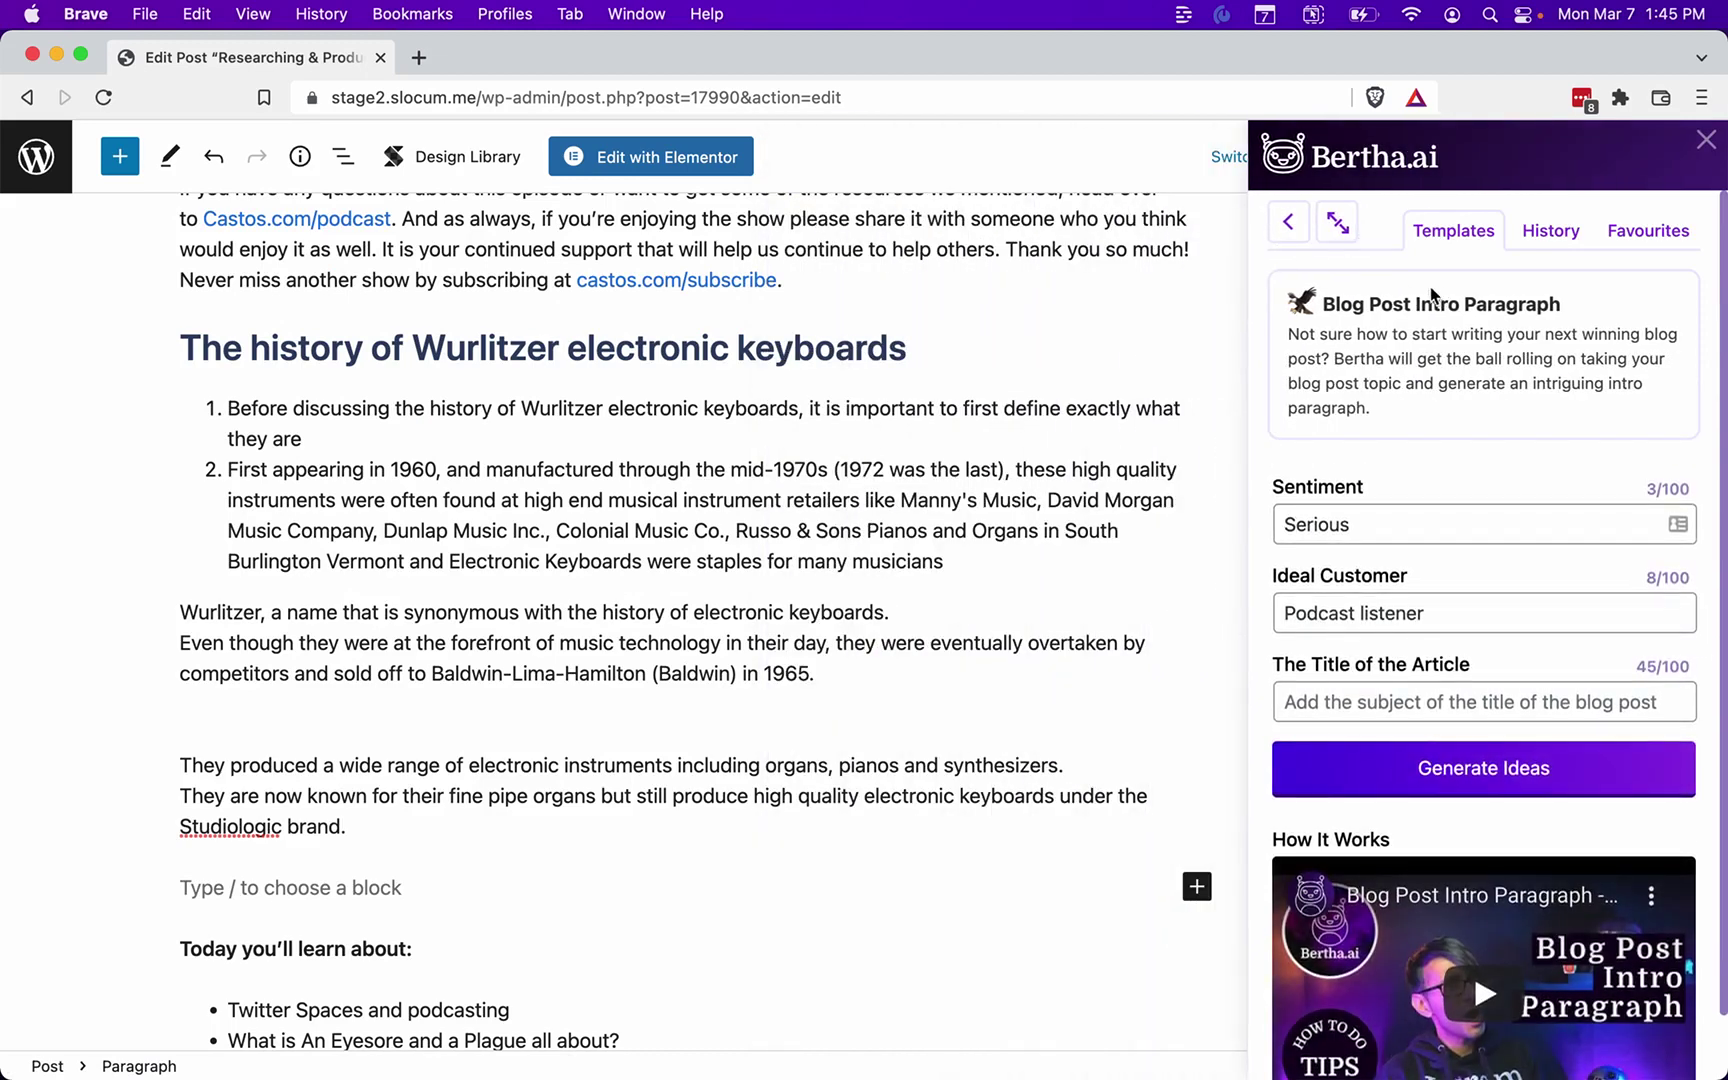
pyautogui.click(1286, 226)
pyautogui.scroll(-3, 1415, 445)
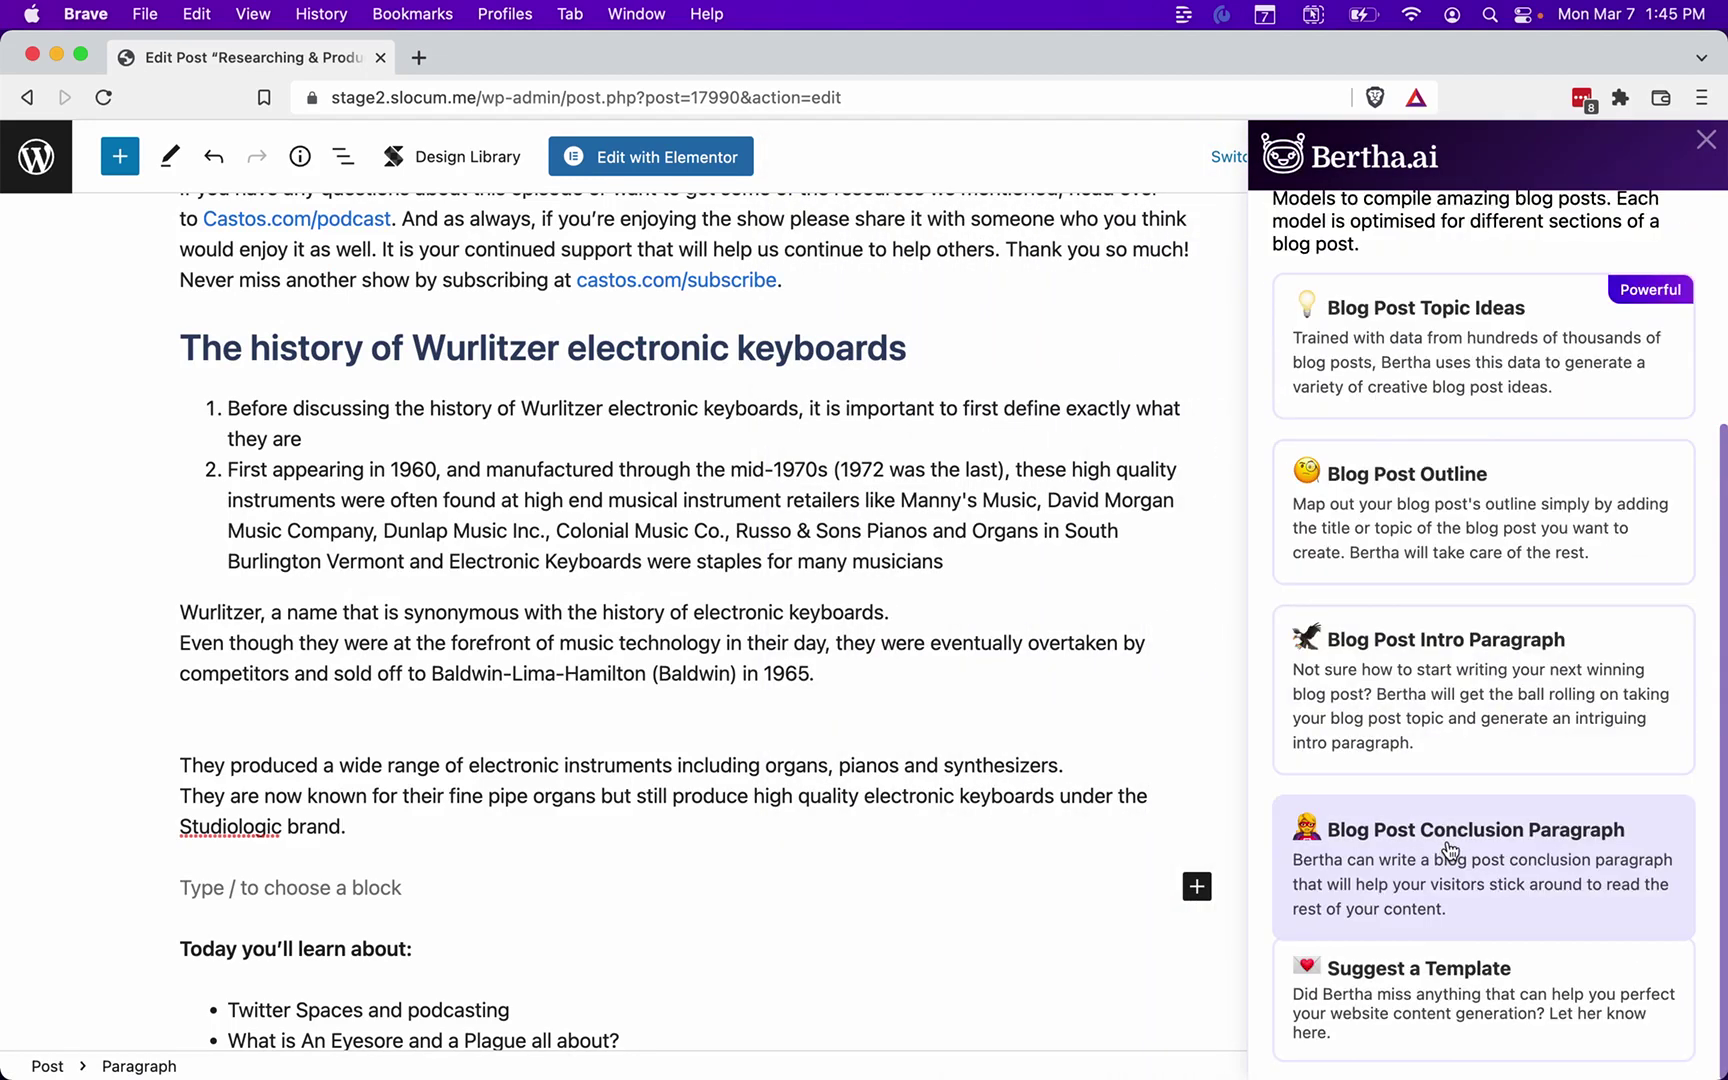
pyautogui.click(1357, 872)
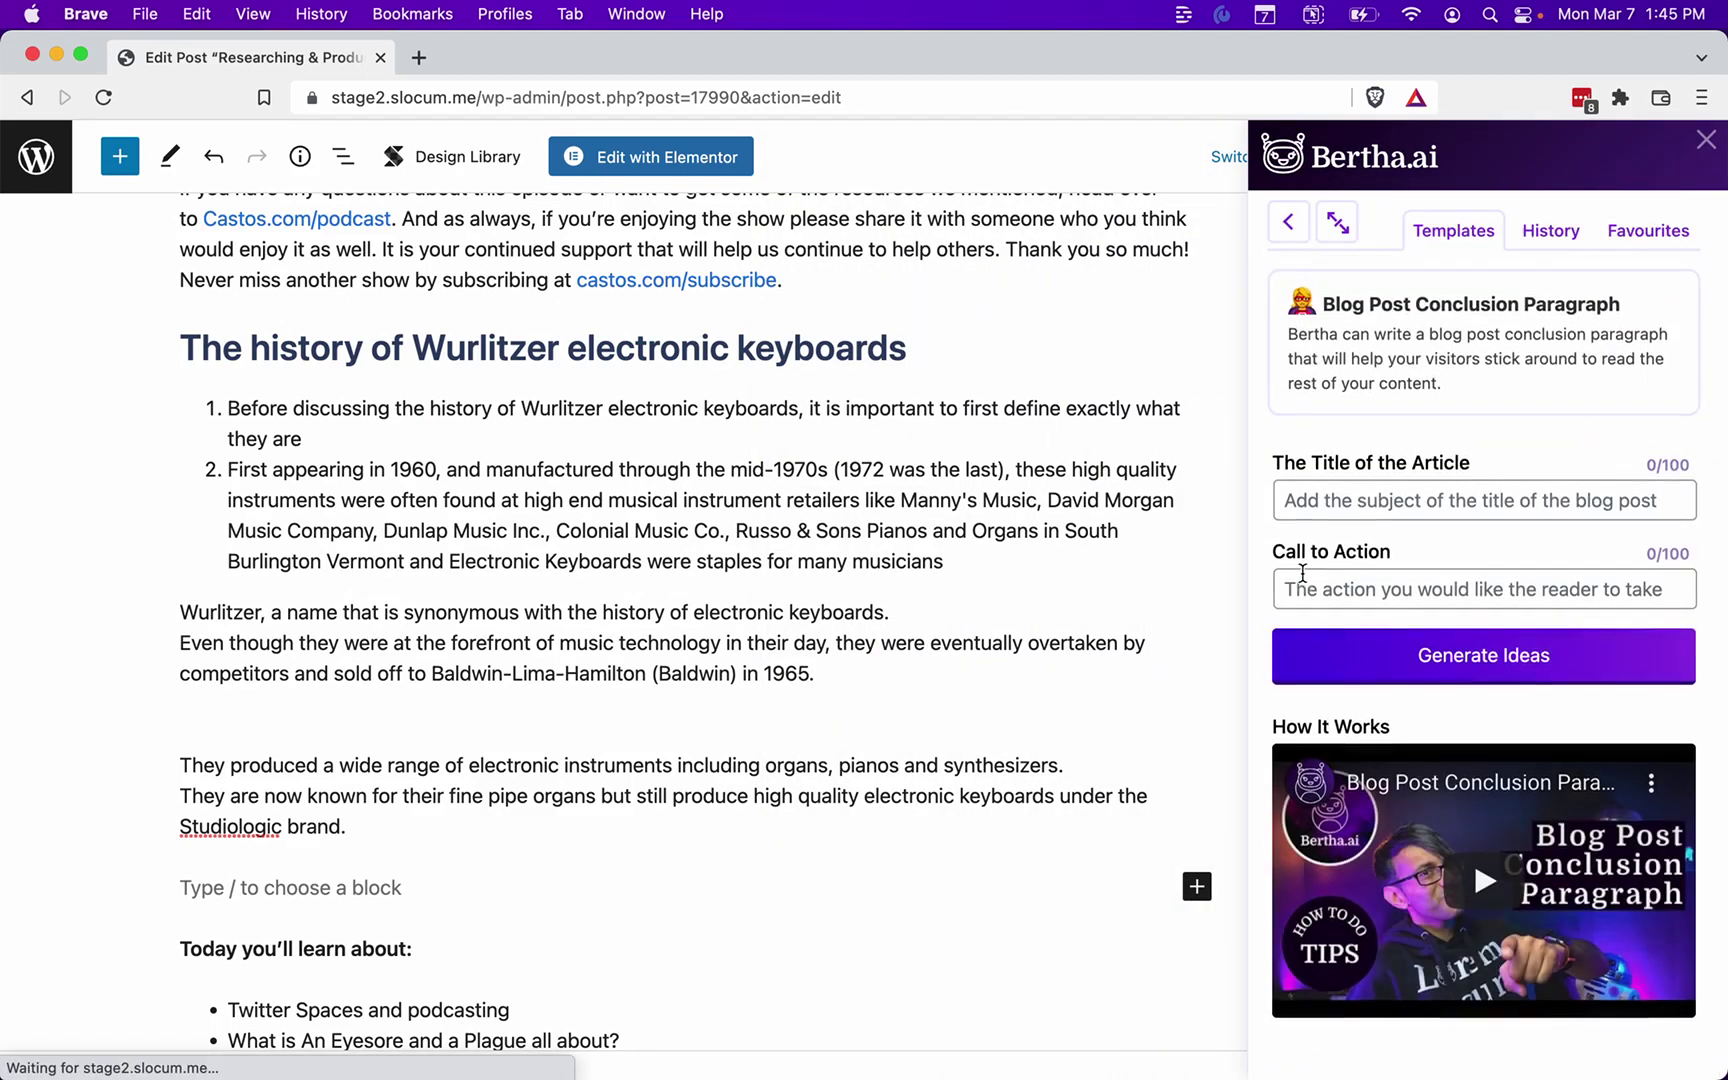
# Use the Wurlitzer heading as title, call to action 'Find a electronic keyboard near you', and generate
pyautogui.tripleClick(718, 352)
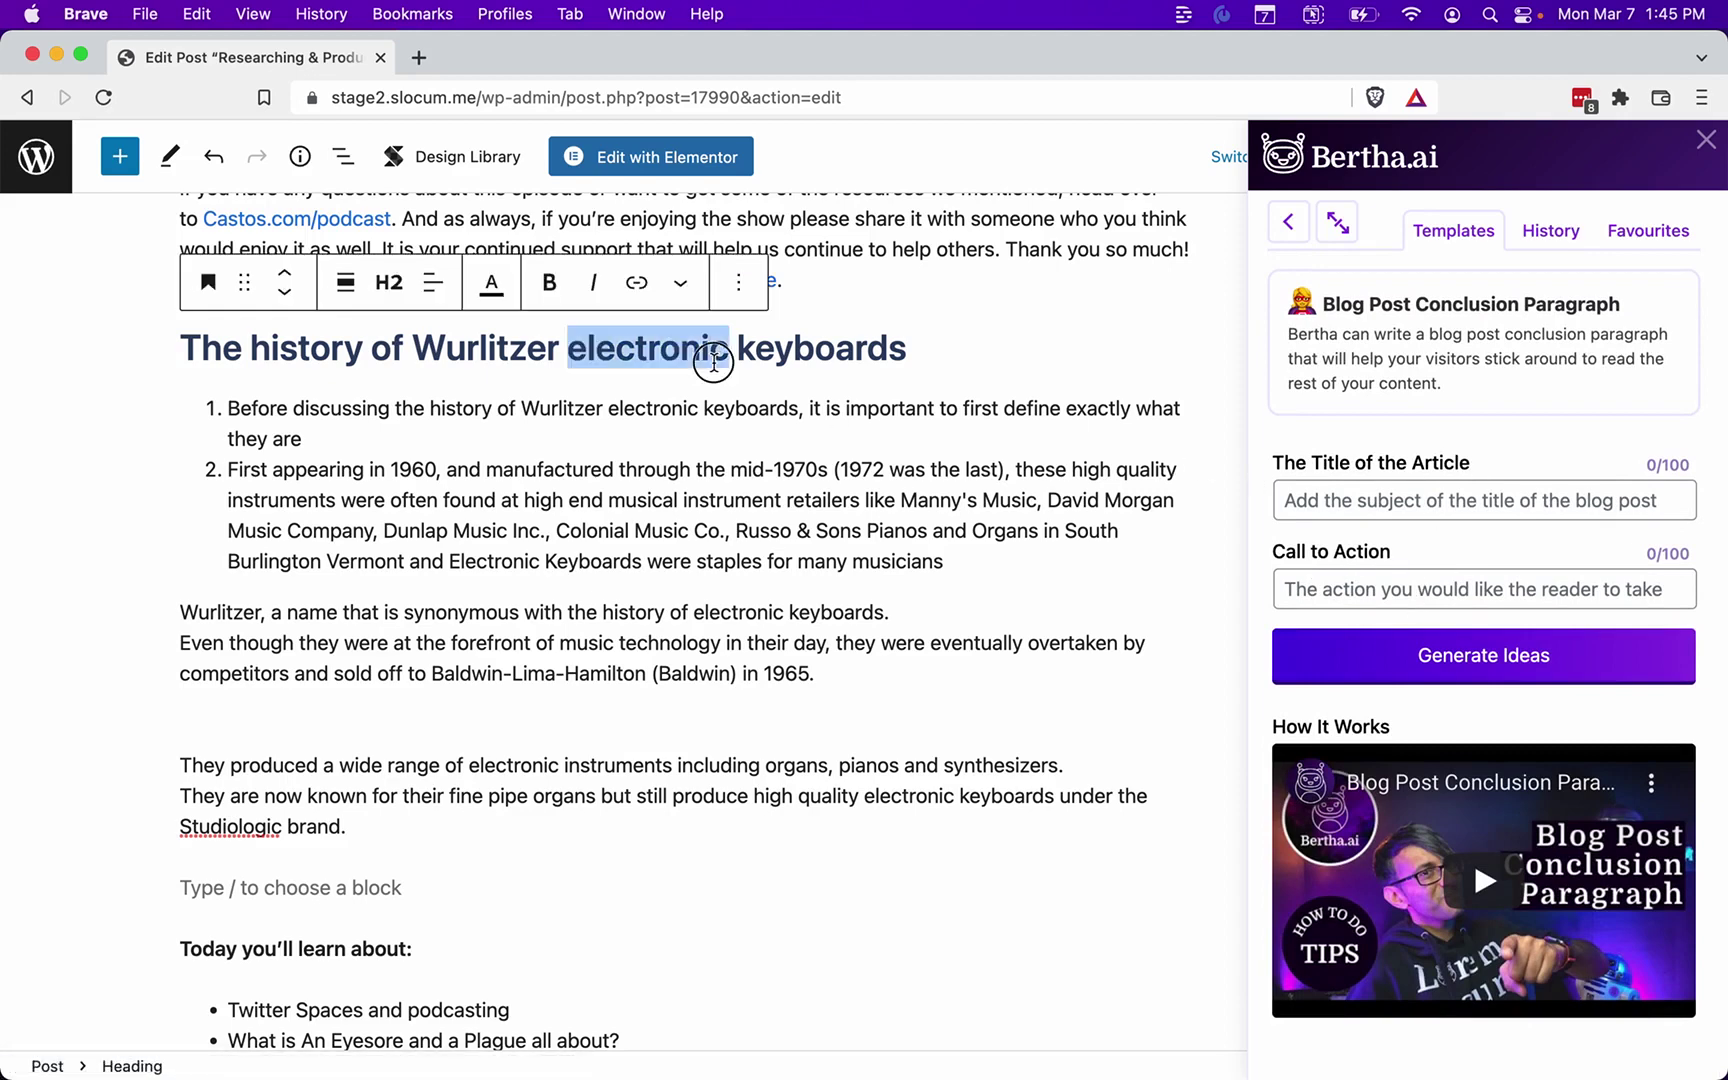
pyautogui.click(1312, 498)
pyautogui.press('super+v')
pyautogui.click(1360, 589)
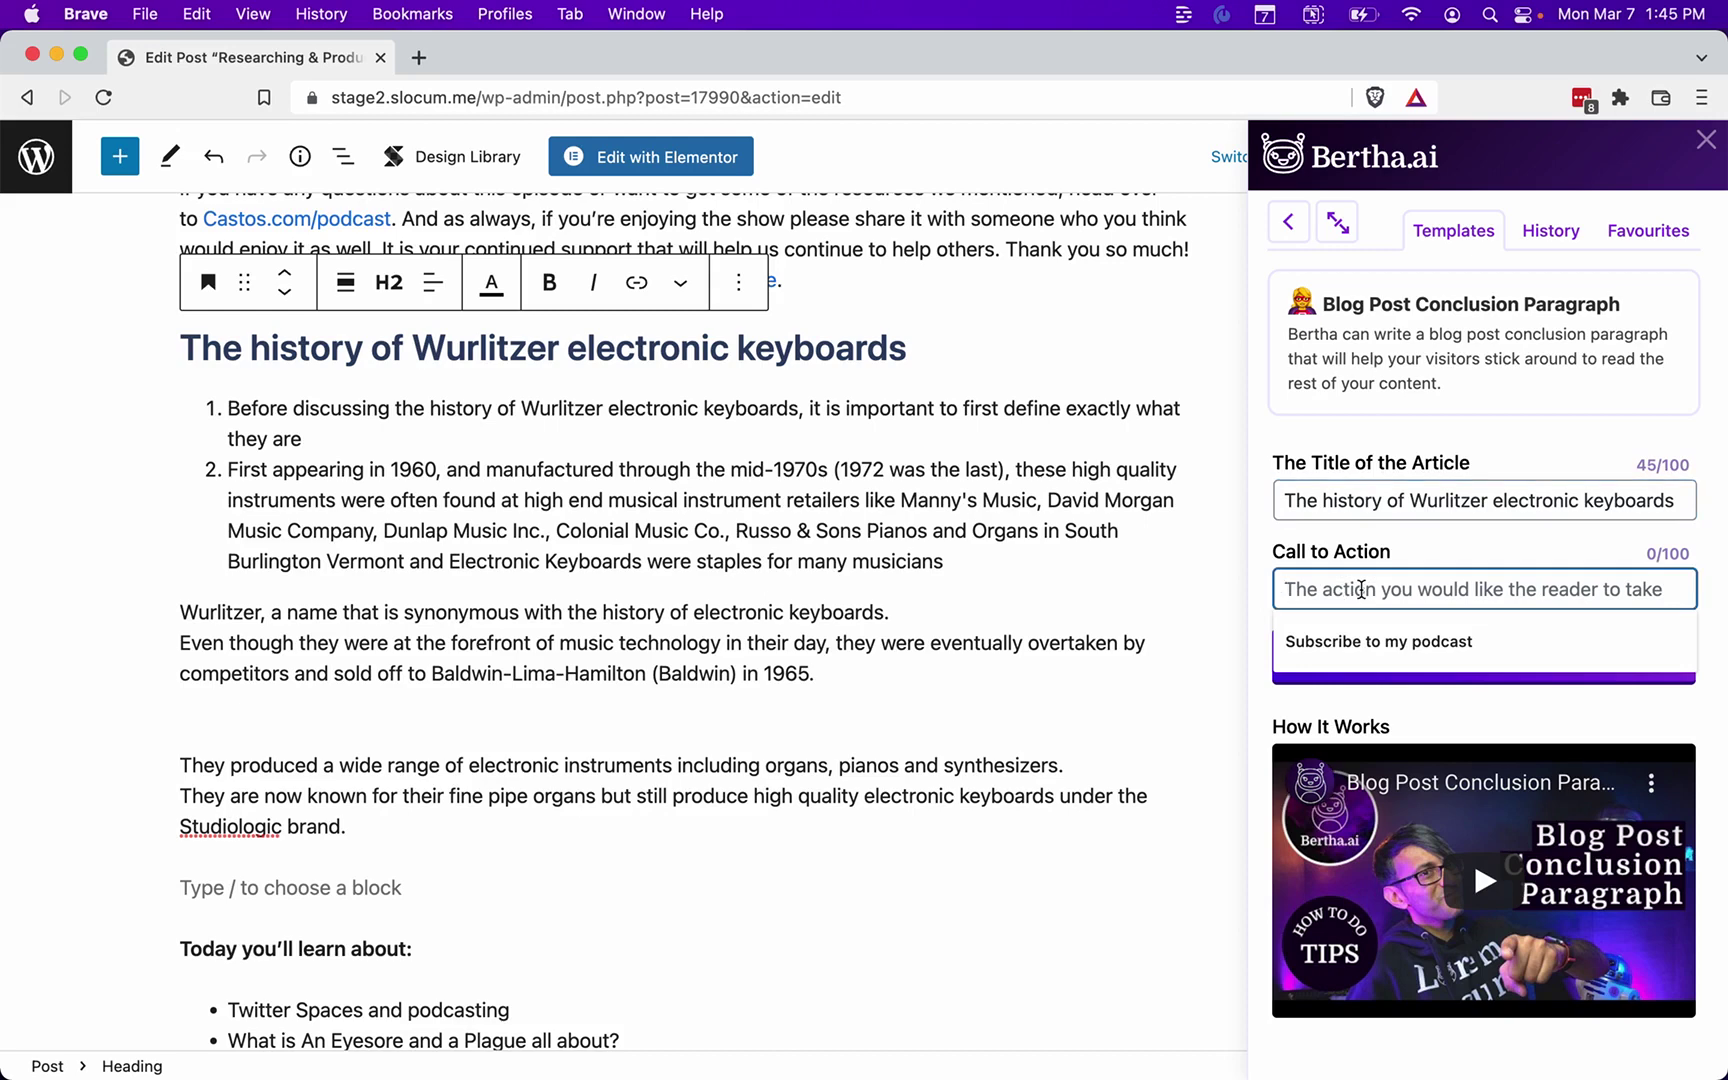
pyautogui.write('Find a ')
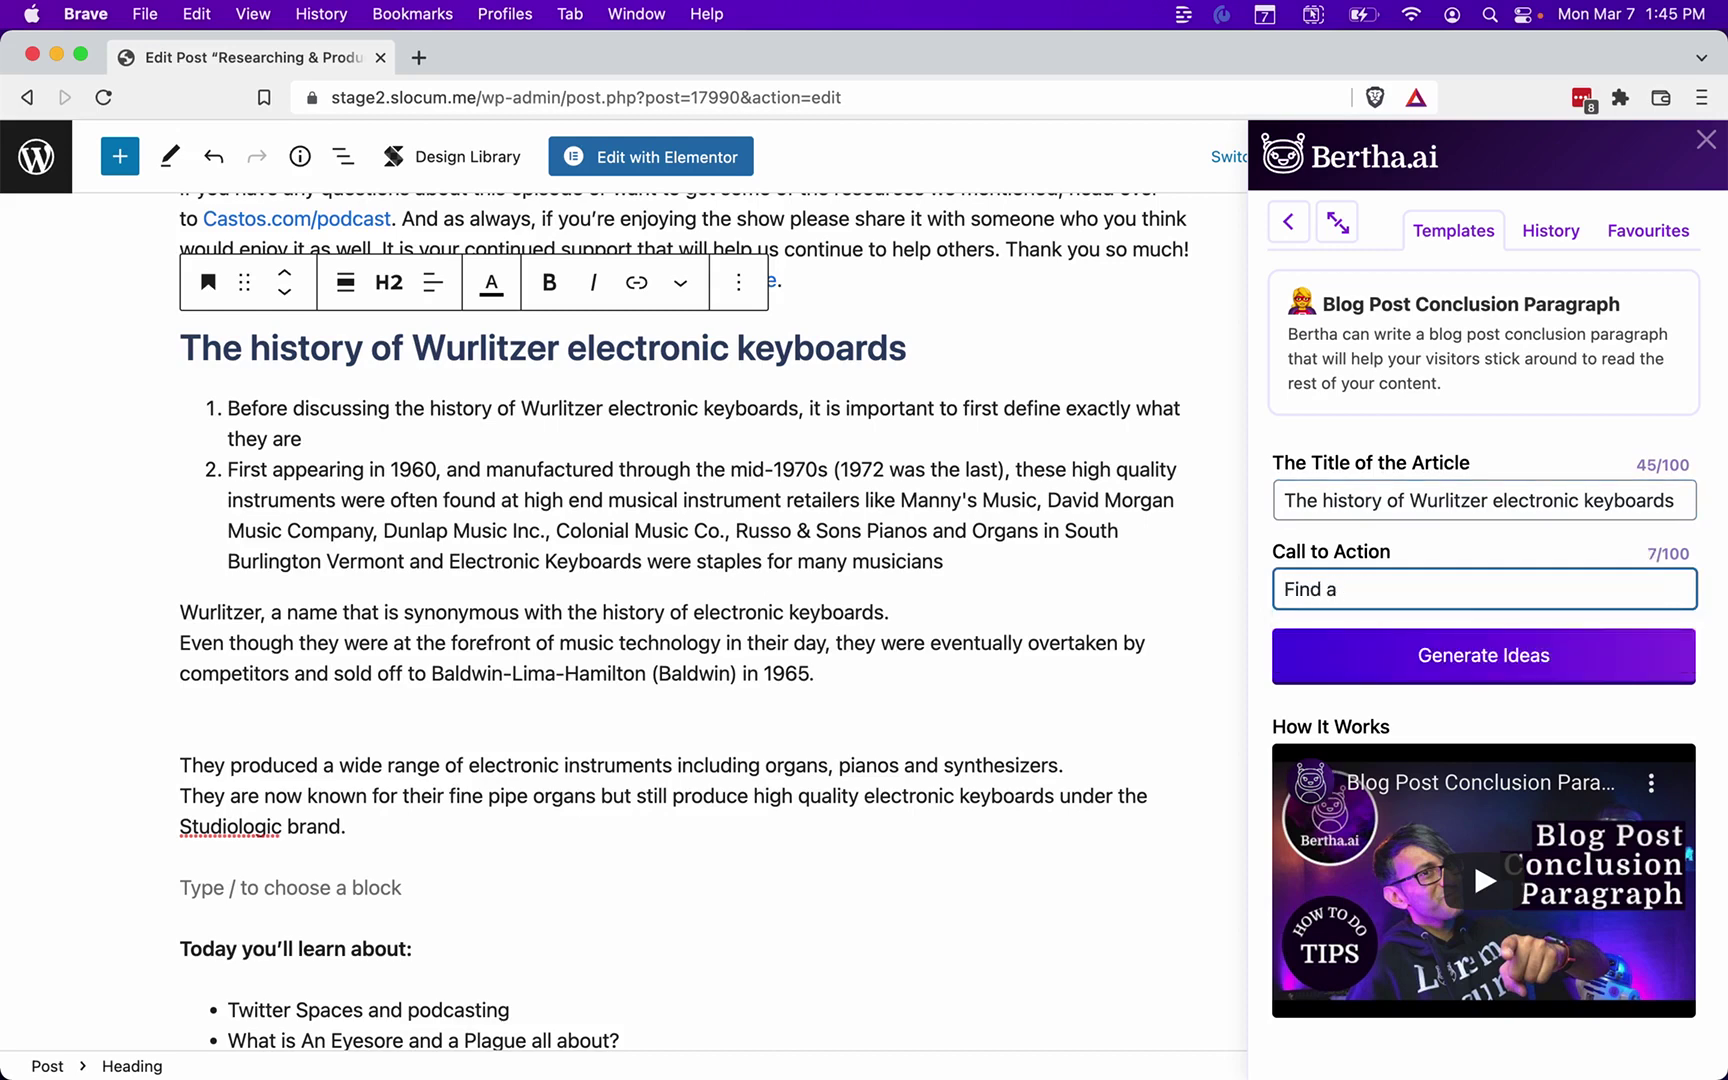
pyautogui.write('electronic keyboard near you')
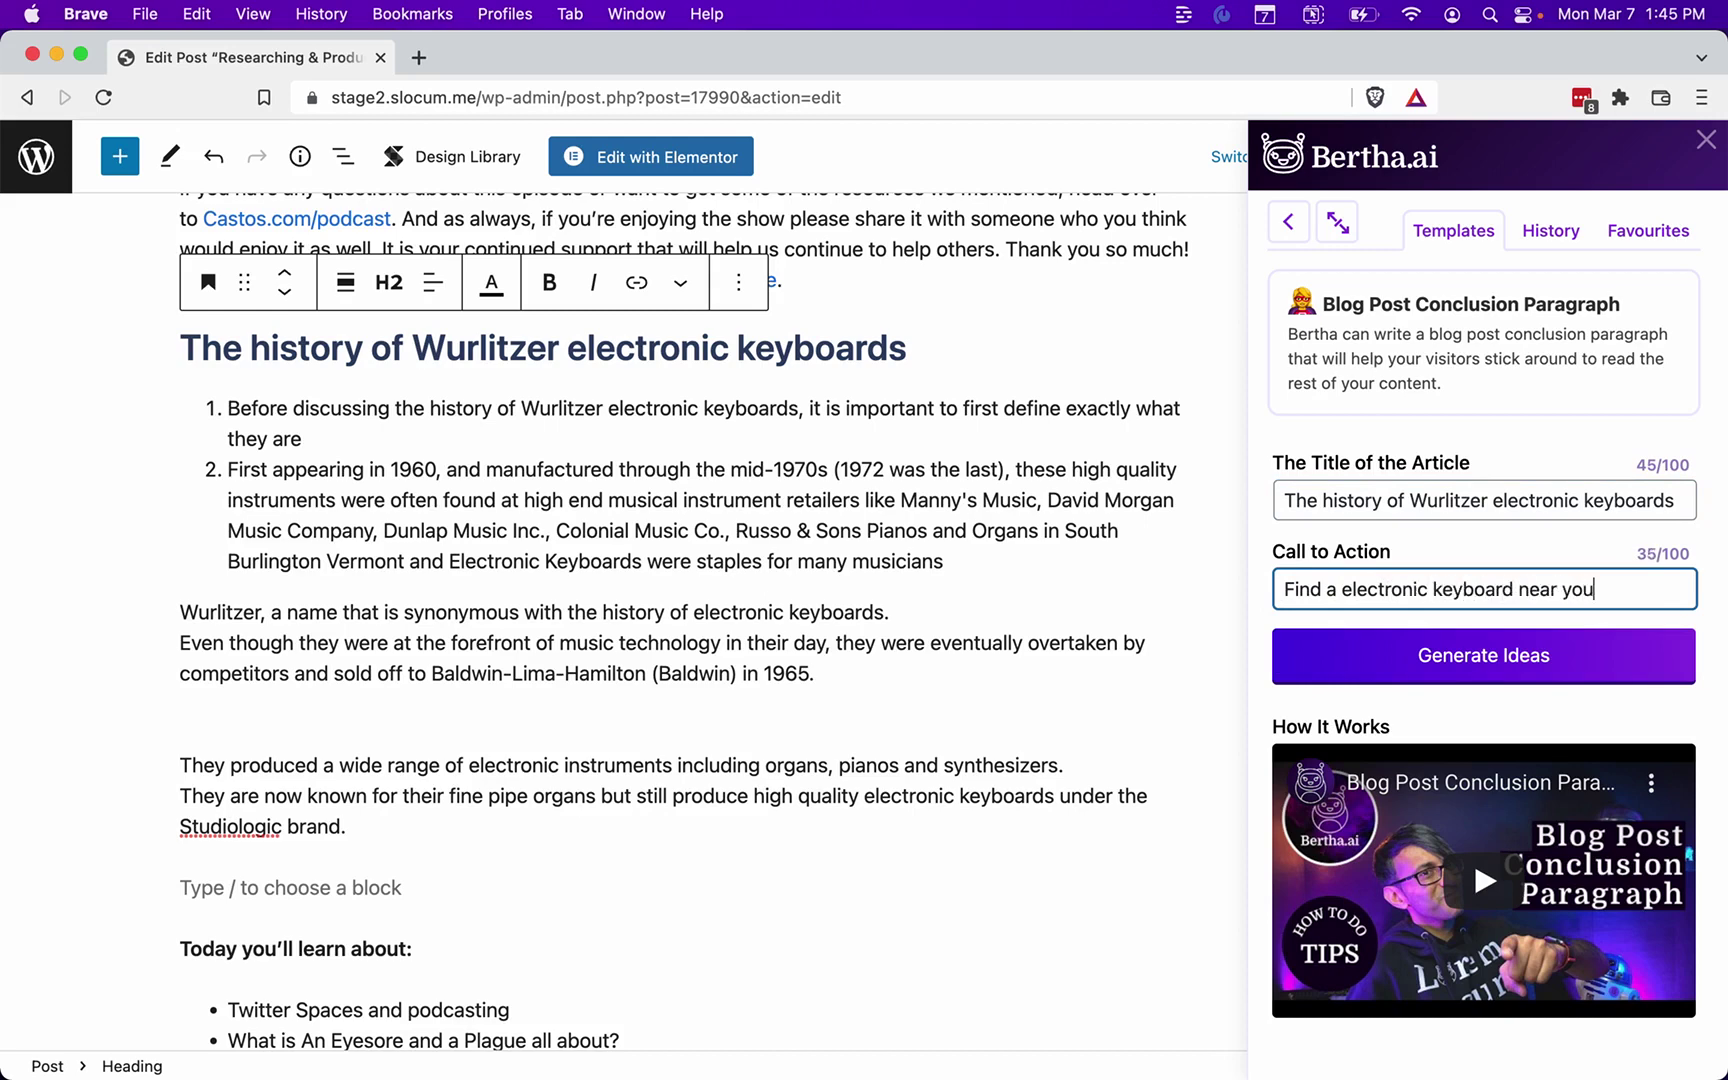
pyautogui.click(1533, 656)
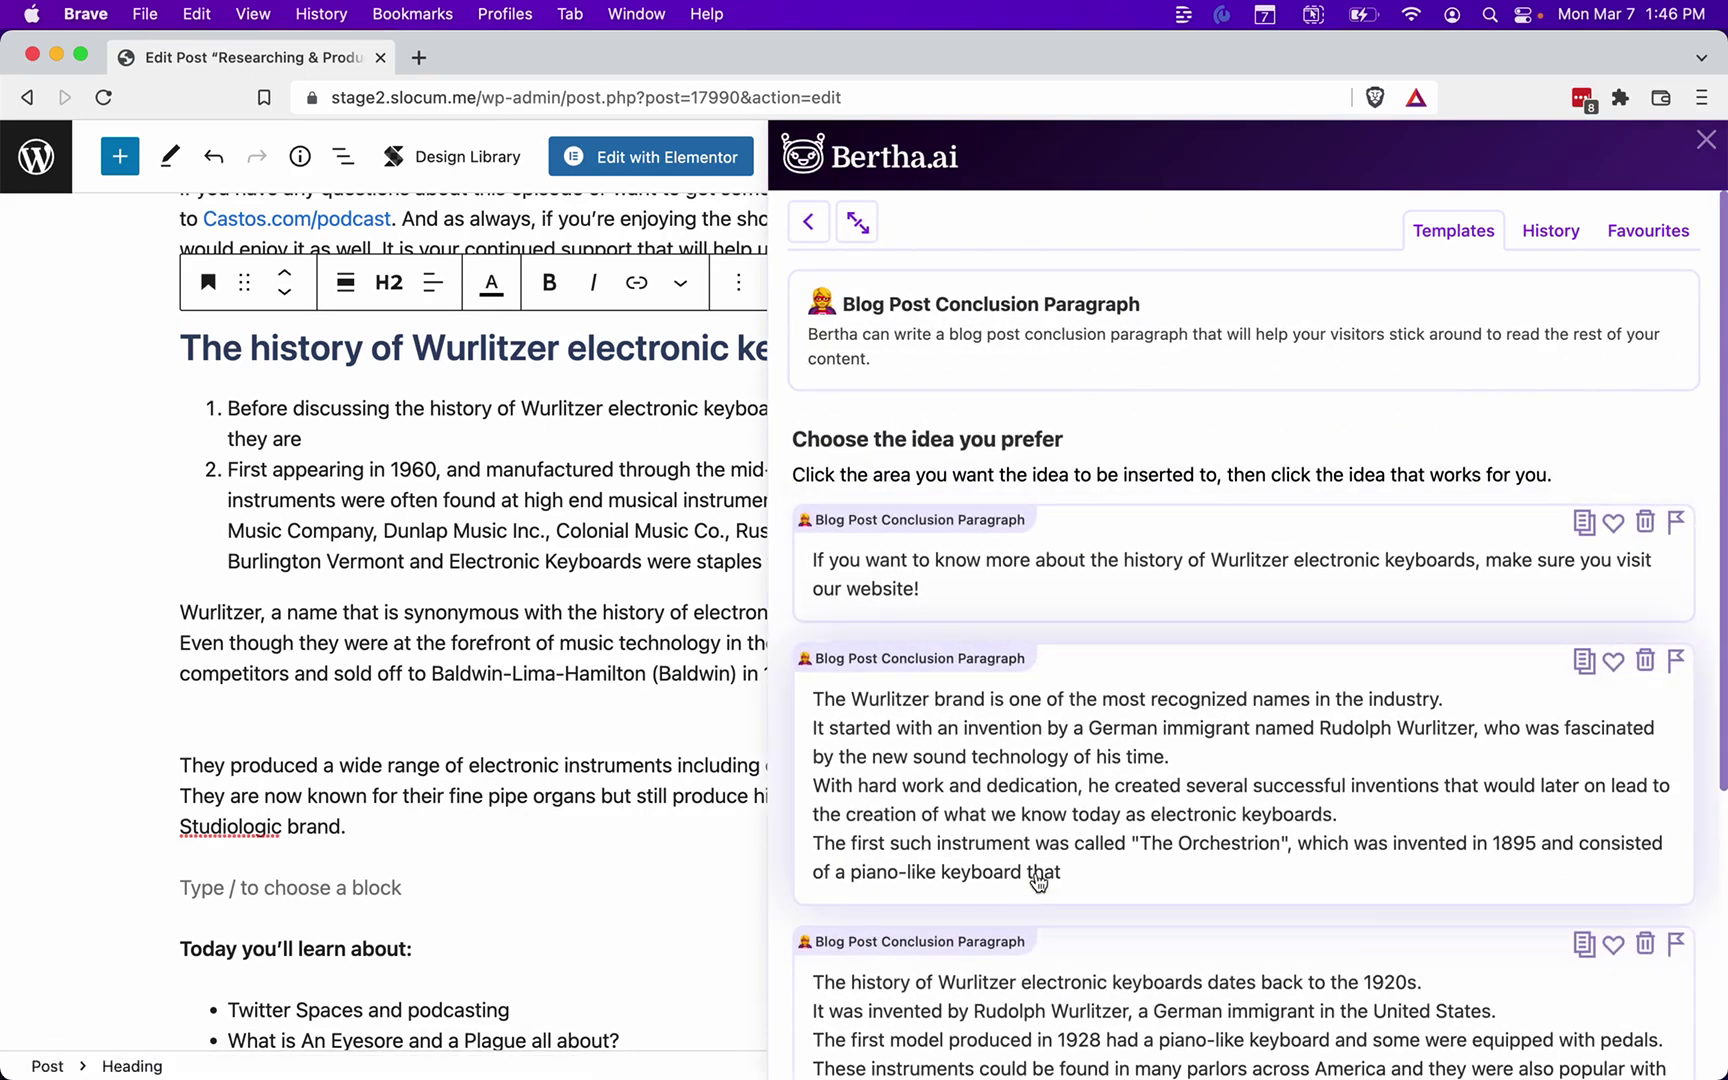
# Paste the third conclusion idea into the empty block after the Studiologic paragraph and close Bertha.ai
pyautogui.scroll(-5, 1038, 880)
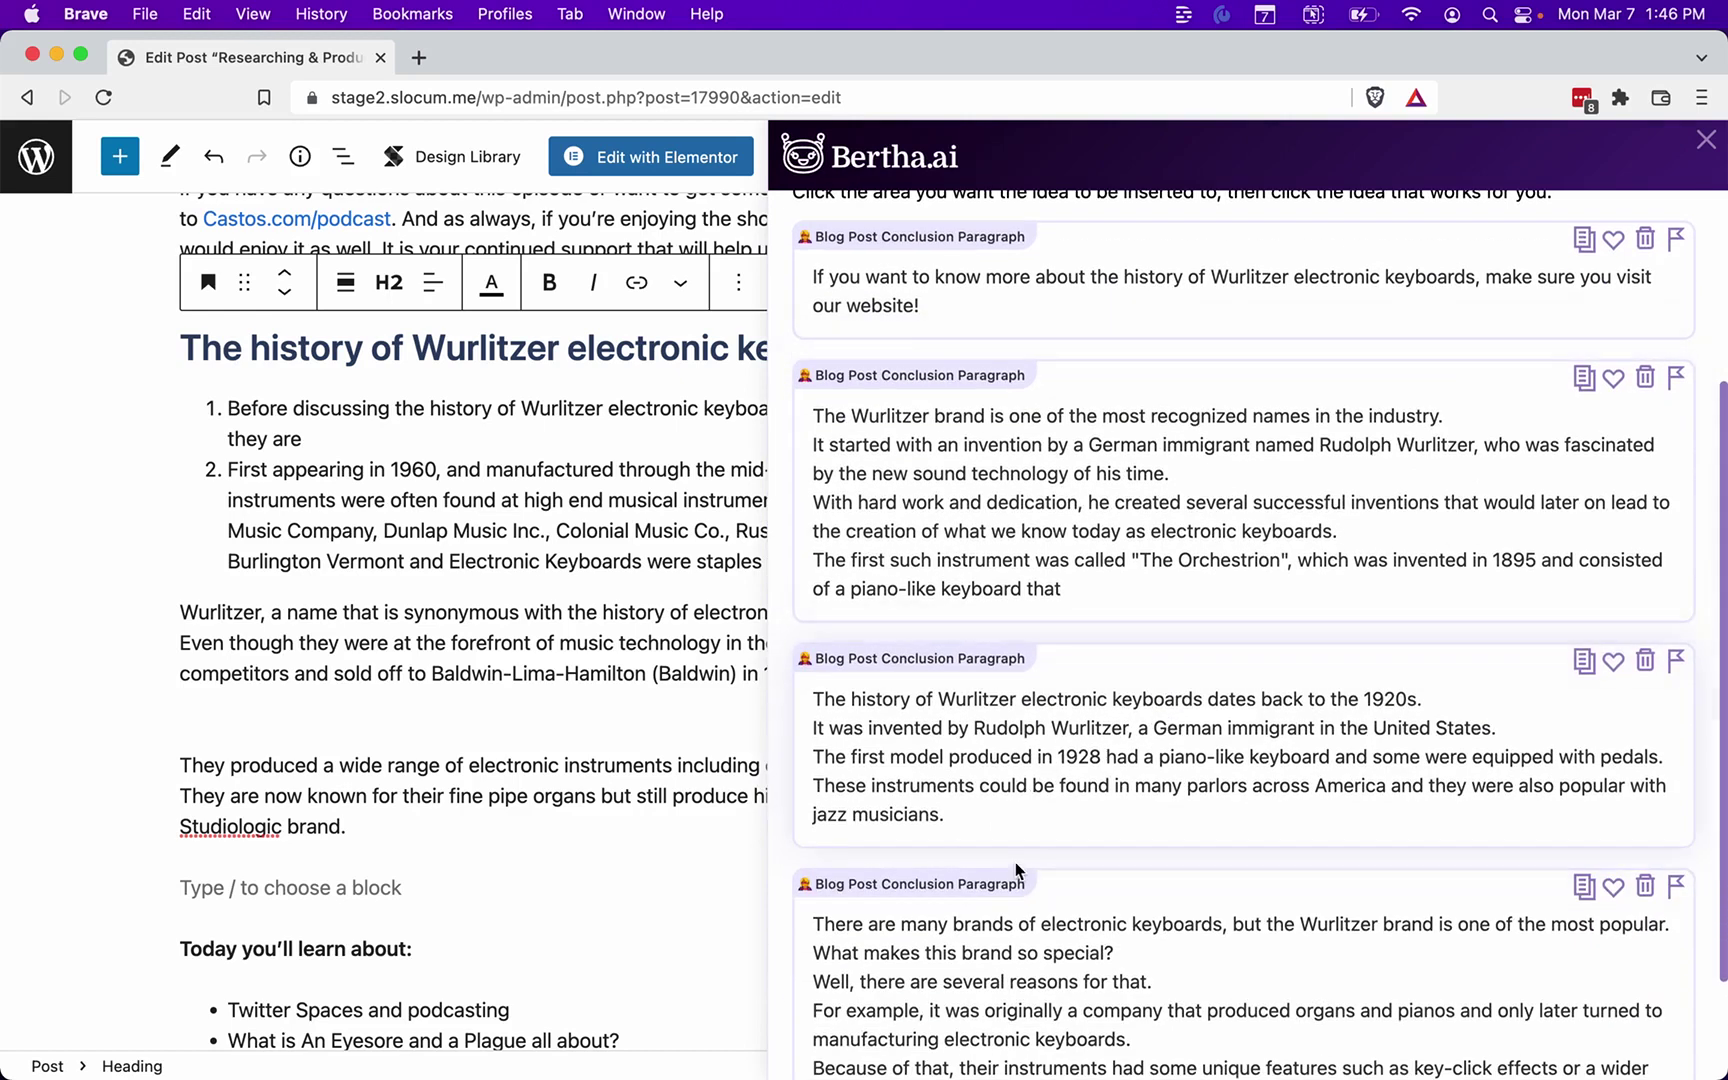
pyautogui.scroll(-3, 1040, 868)
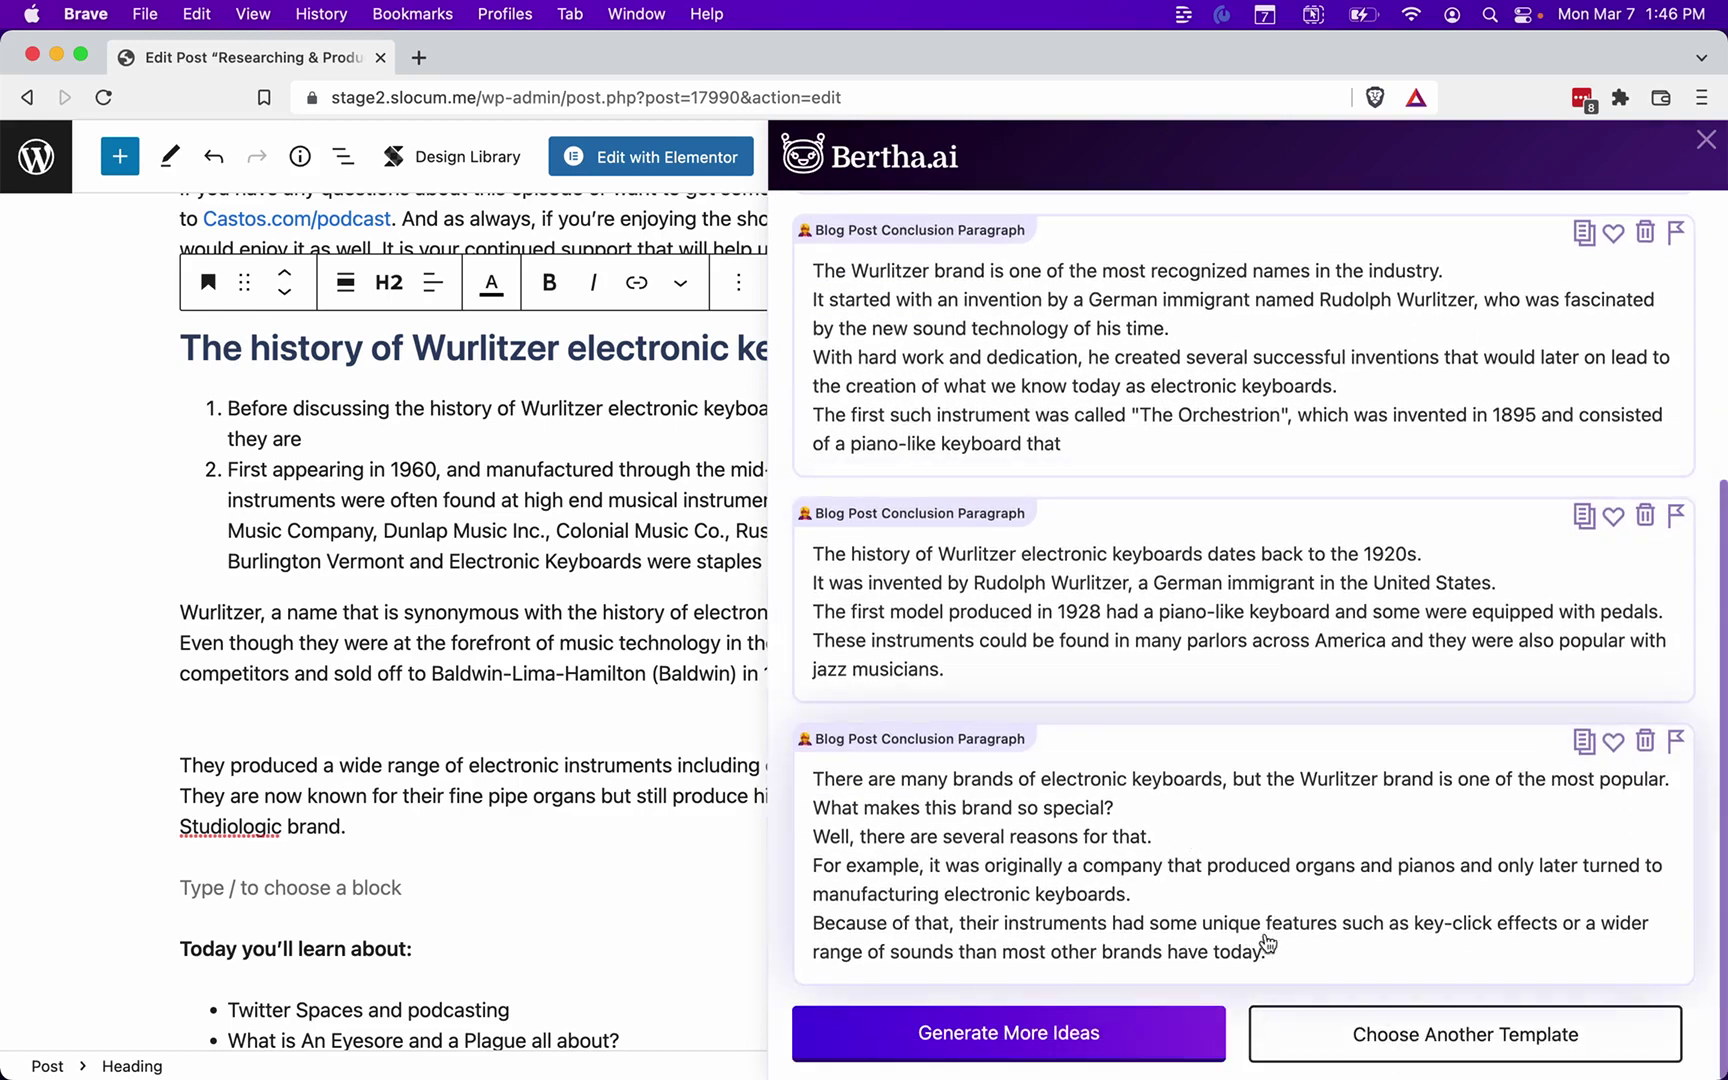
pyautogui.click(1582, 745)
pyautogui.click(1583, 741)
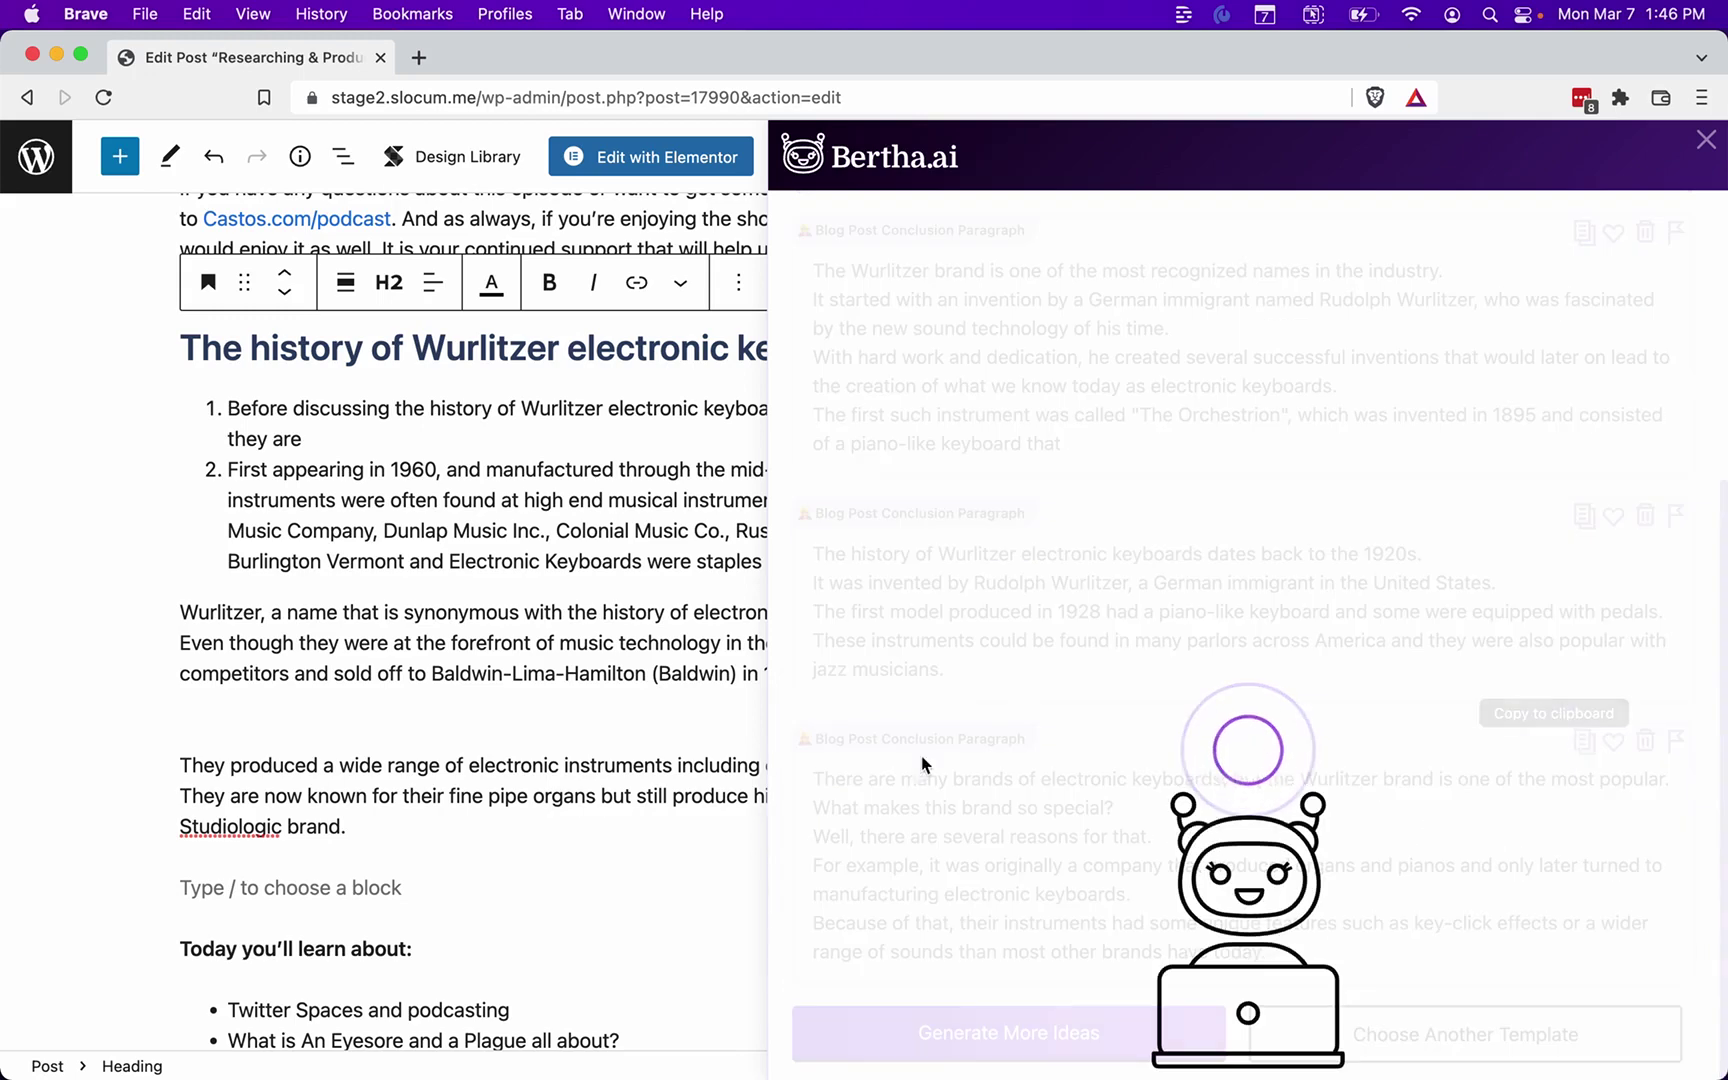
pyautogui.click(322, 880)
pyautogui.press('super+v')
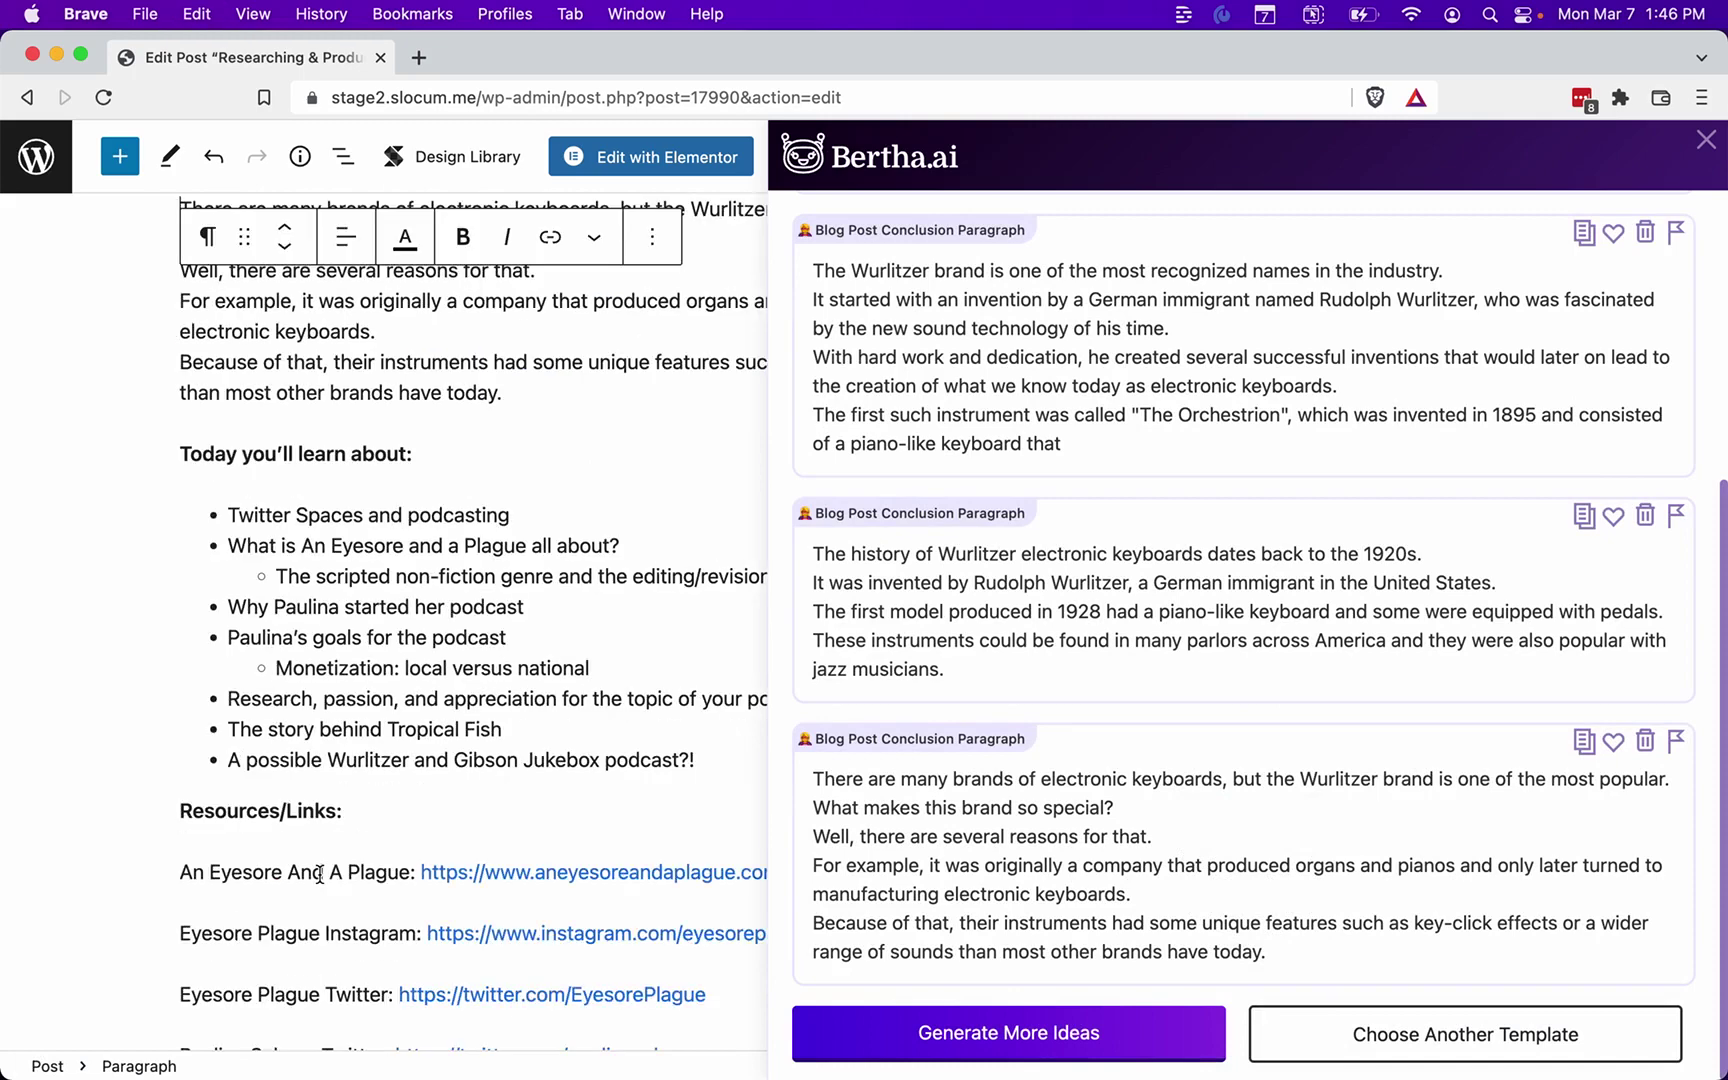
pyautogui.scroll(5, 430, 700)
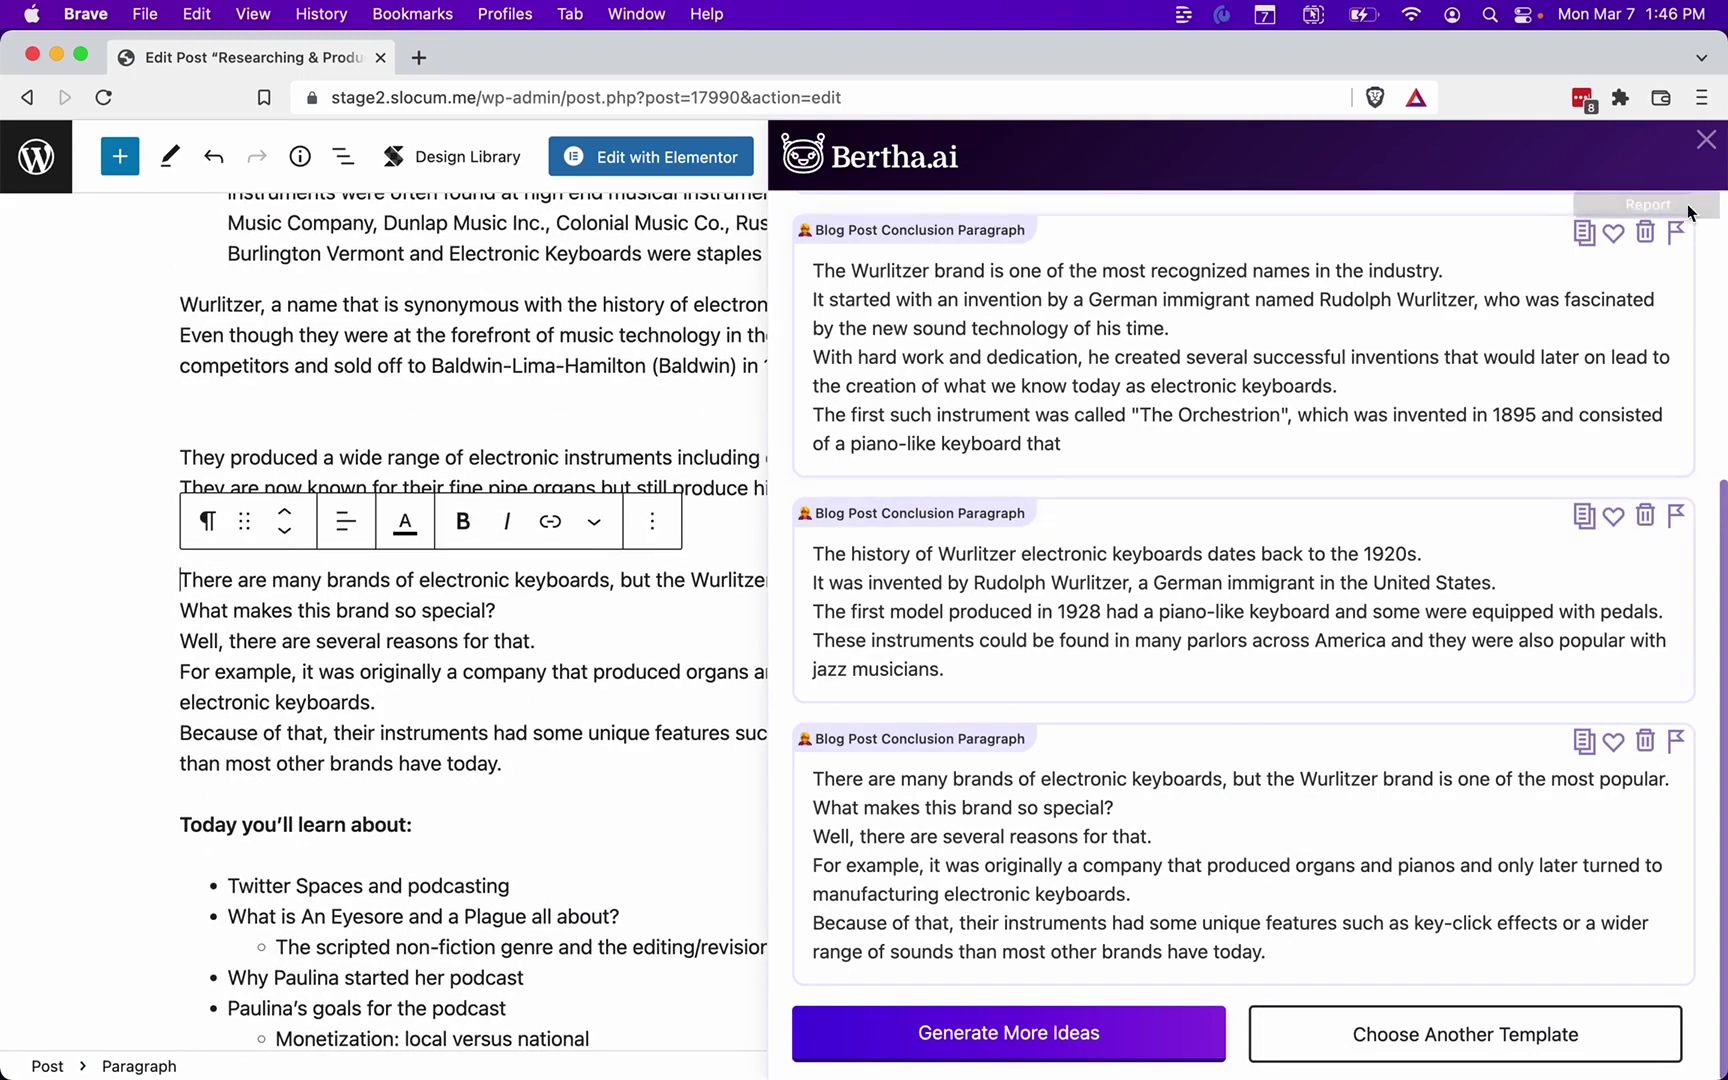
pyautogui.click(1706, 140)
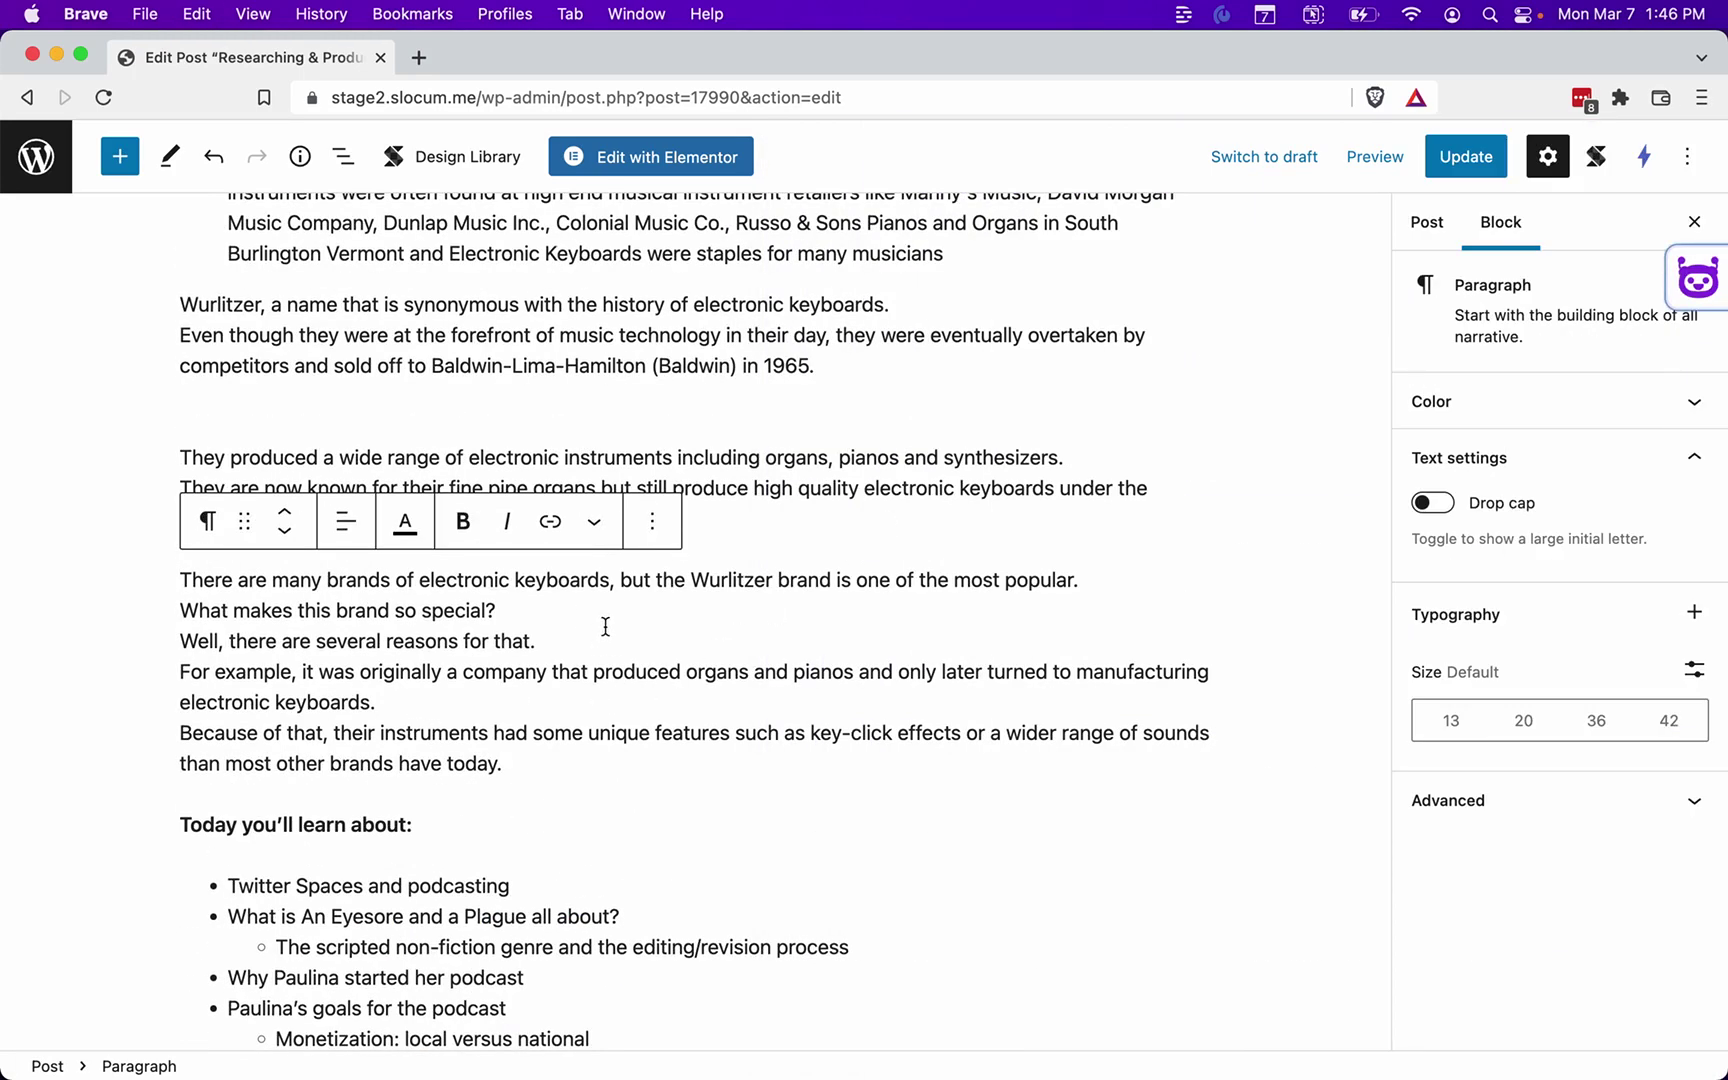
# Break the conclusion after 'What makes this brand so special?' and join the 'For example' and 'Because of that' sentences
pyautogui.click(601, 618)
pyautogui.press('Return')
pyautogui.press('Down')
pyautogui.press('BackSpace')
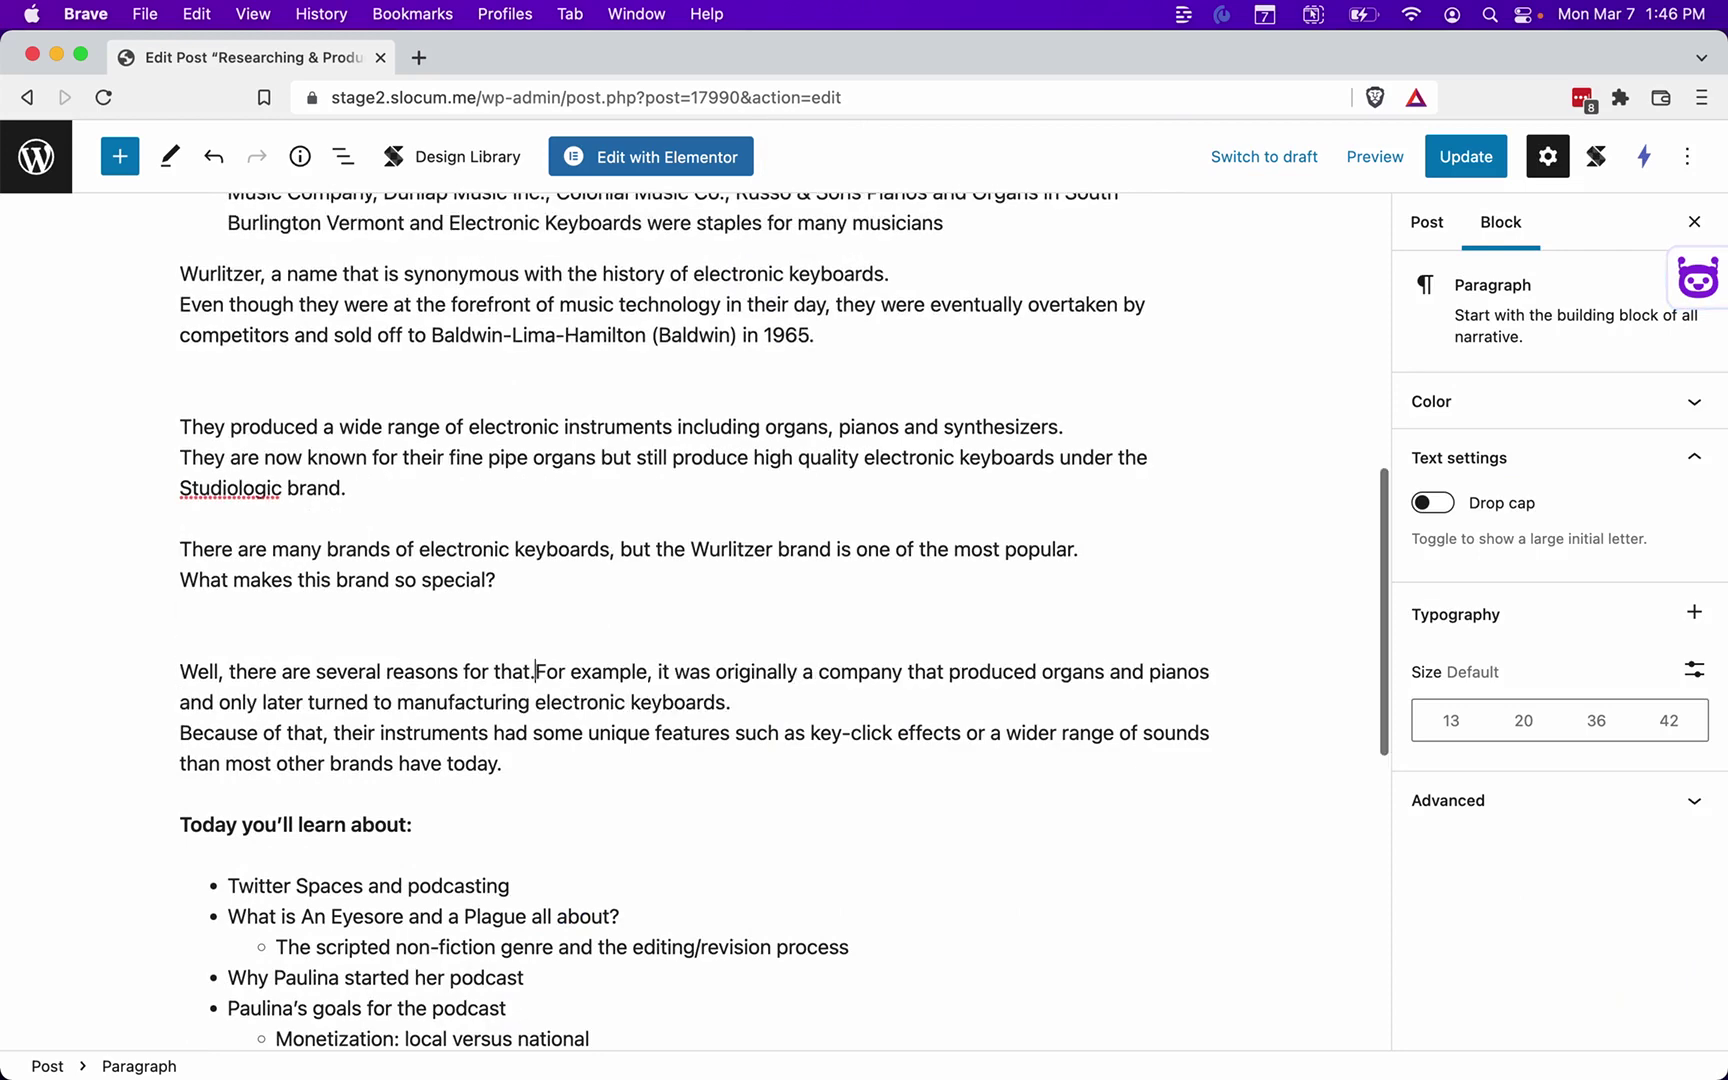
pyautogui.click(181, 732)
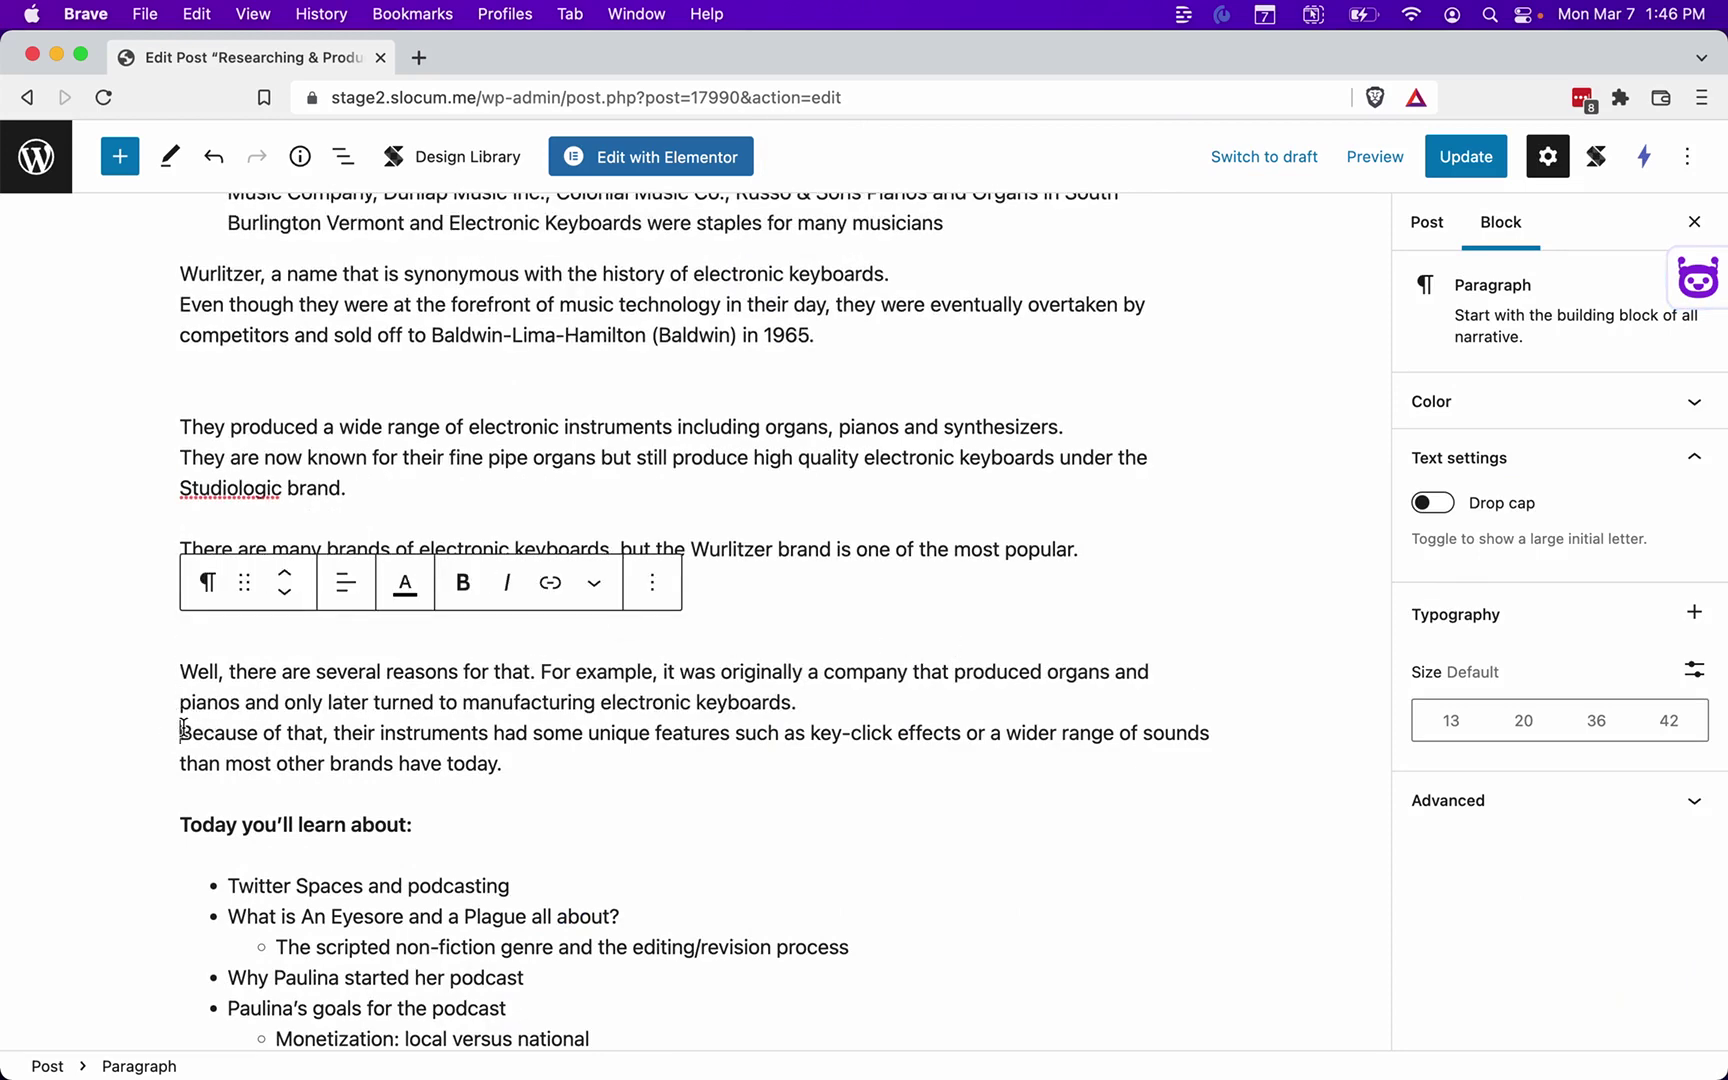
pyautogui.press('BackSpace')
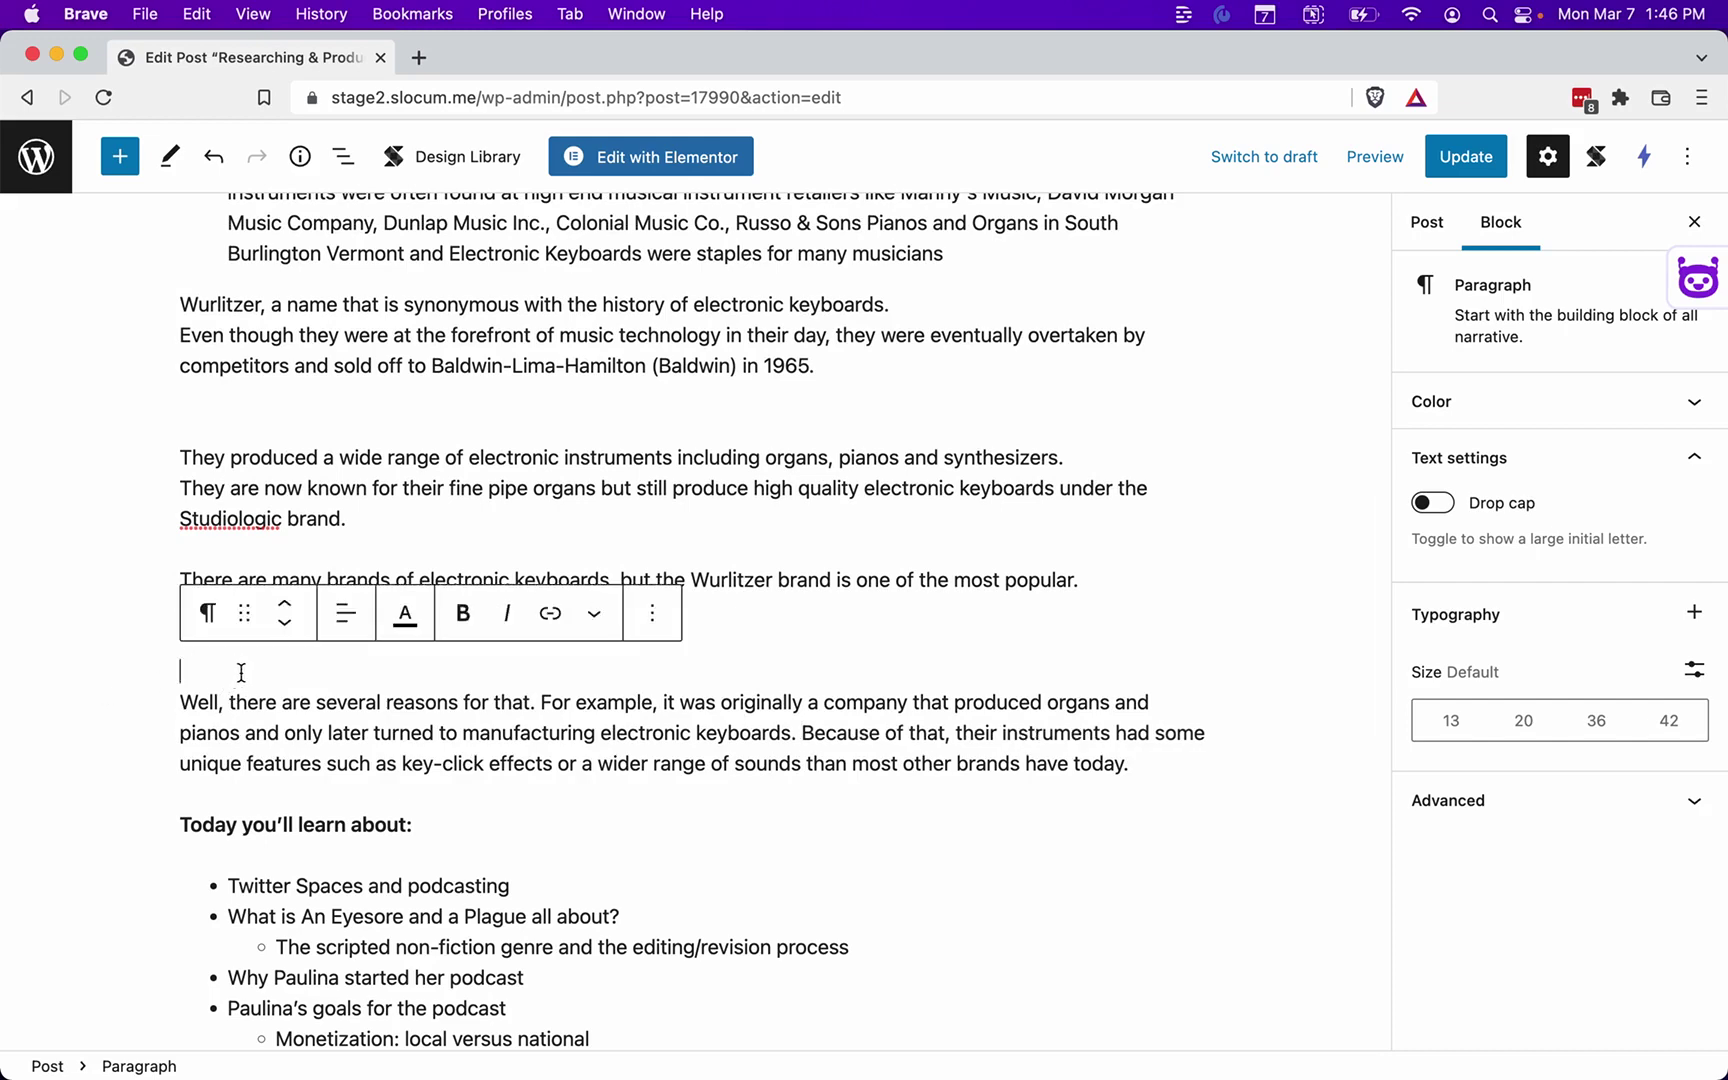
pyautogui.scroll(1, 490, 465)
pyautogui.scroll(5, 490, 465)
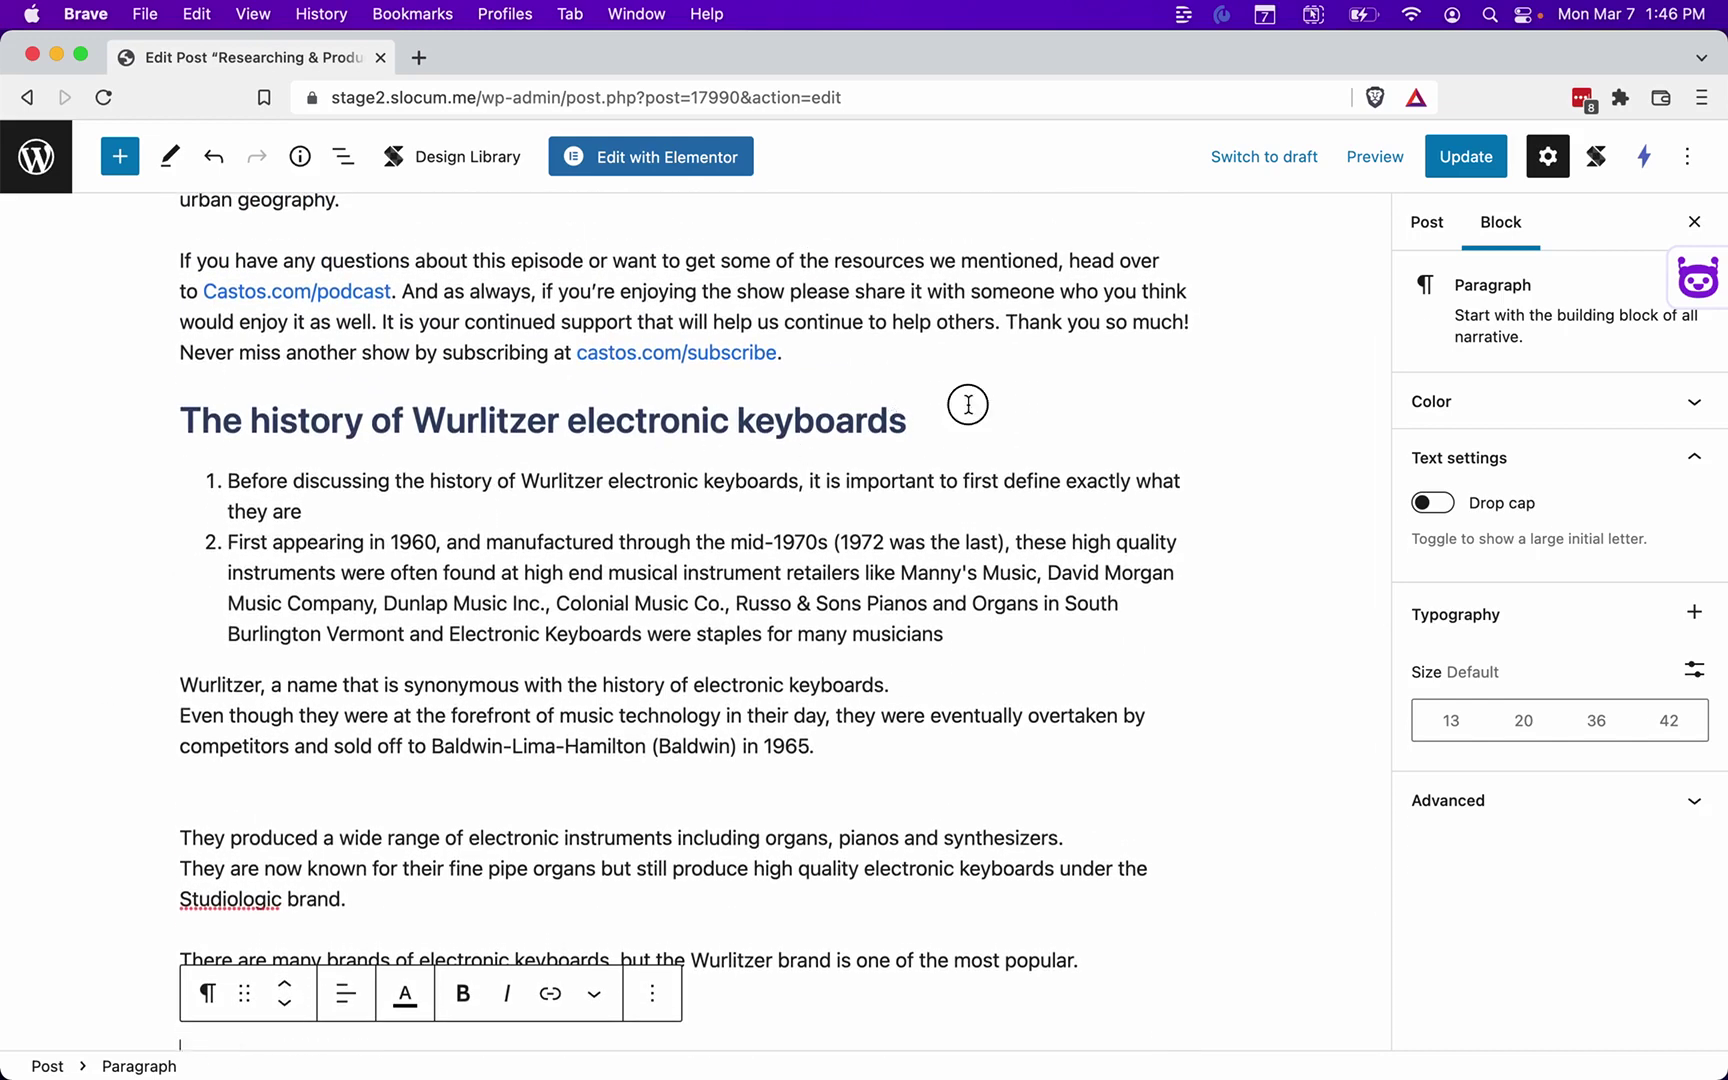
pyautogui.click(968, 404)
pyautogui.scroll(-3, 1128, 445)
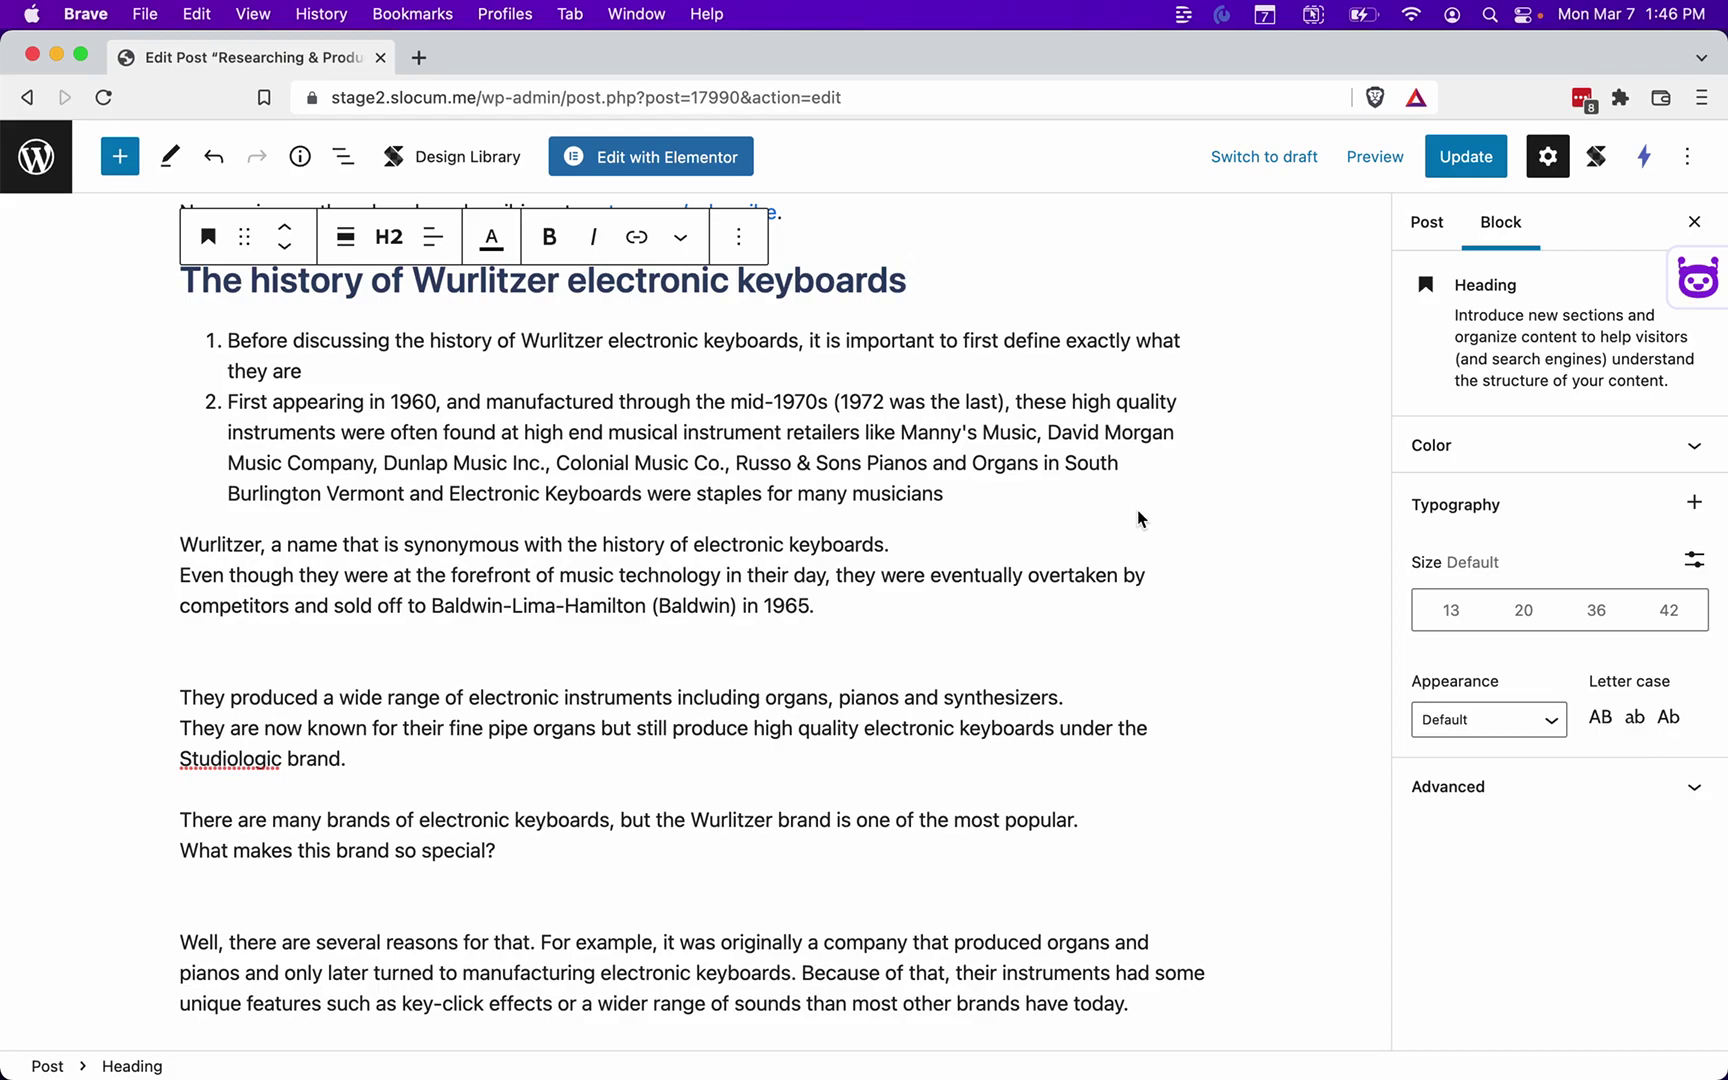
# Save the podcast post with Cmd+S now that the Wurlitzer keyboards section is finished
pyautogui.scroll(-2, 1138, 512)
pyautogui.scroll(8, 1138, 505)
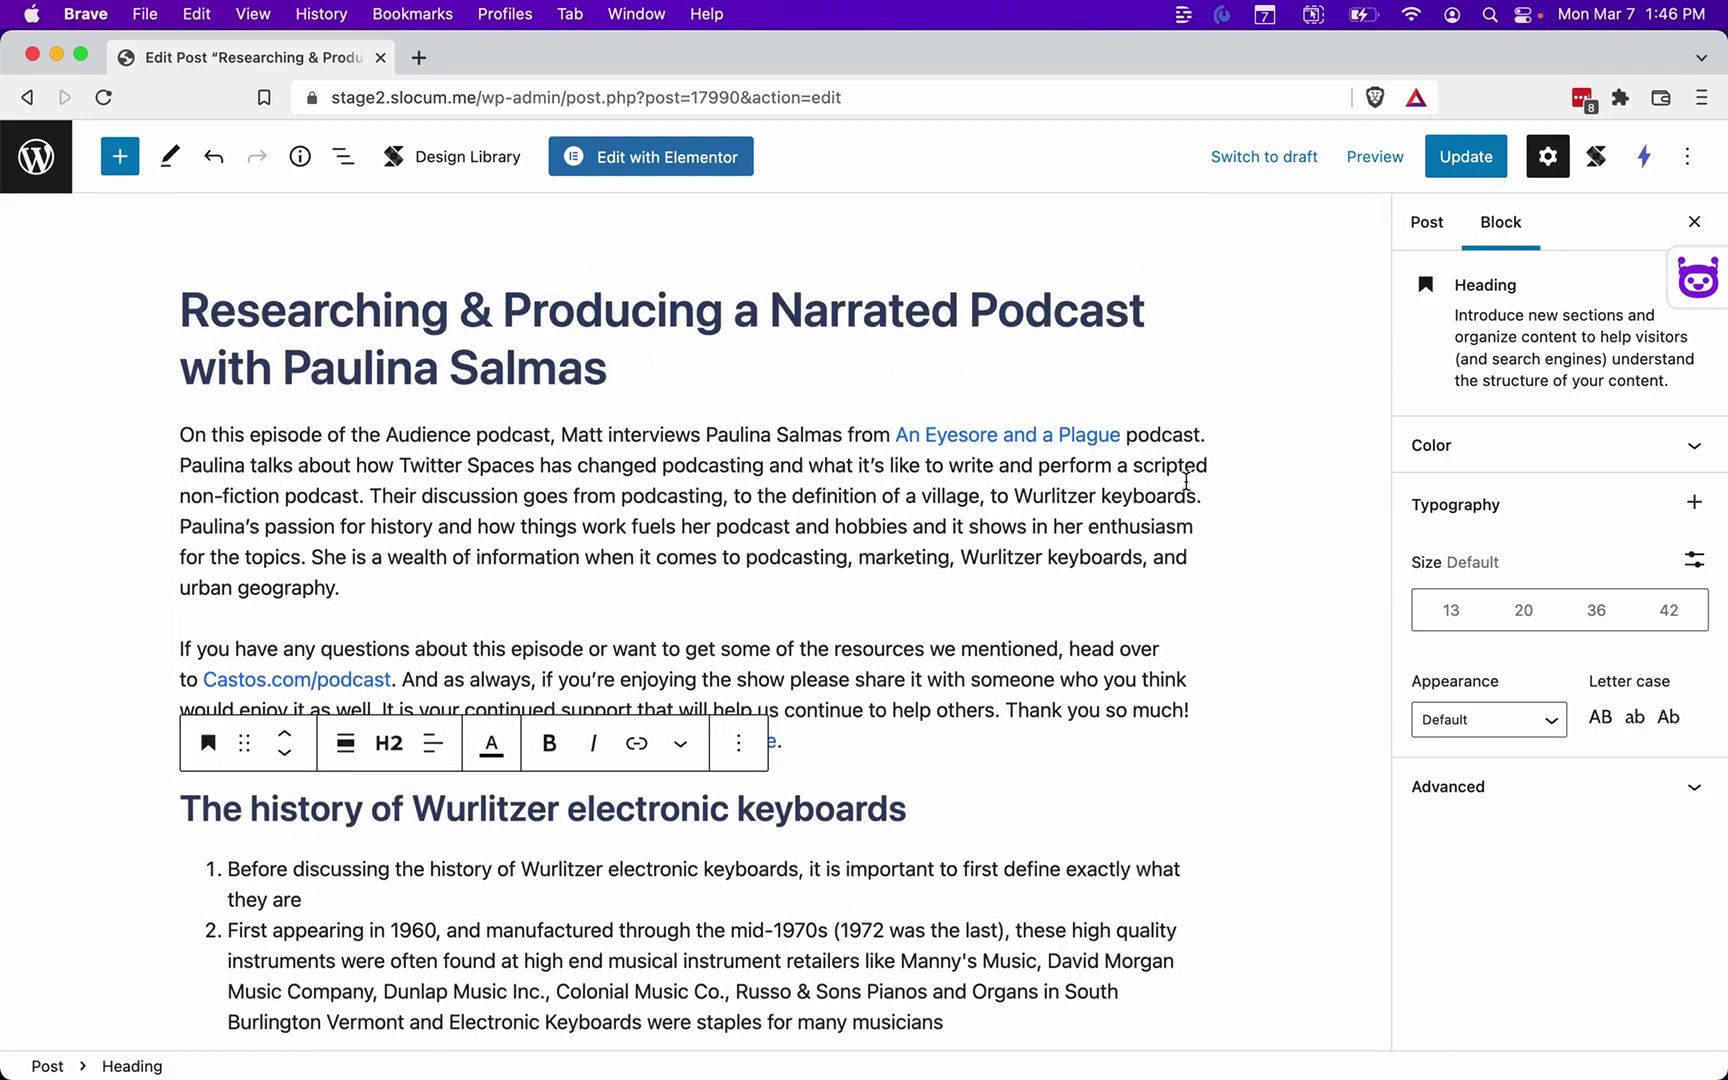
pyautogui.click(1186, 488)
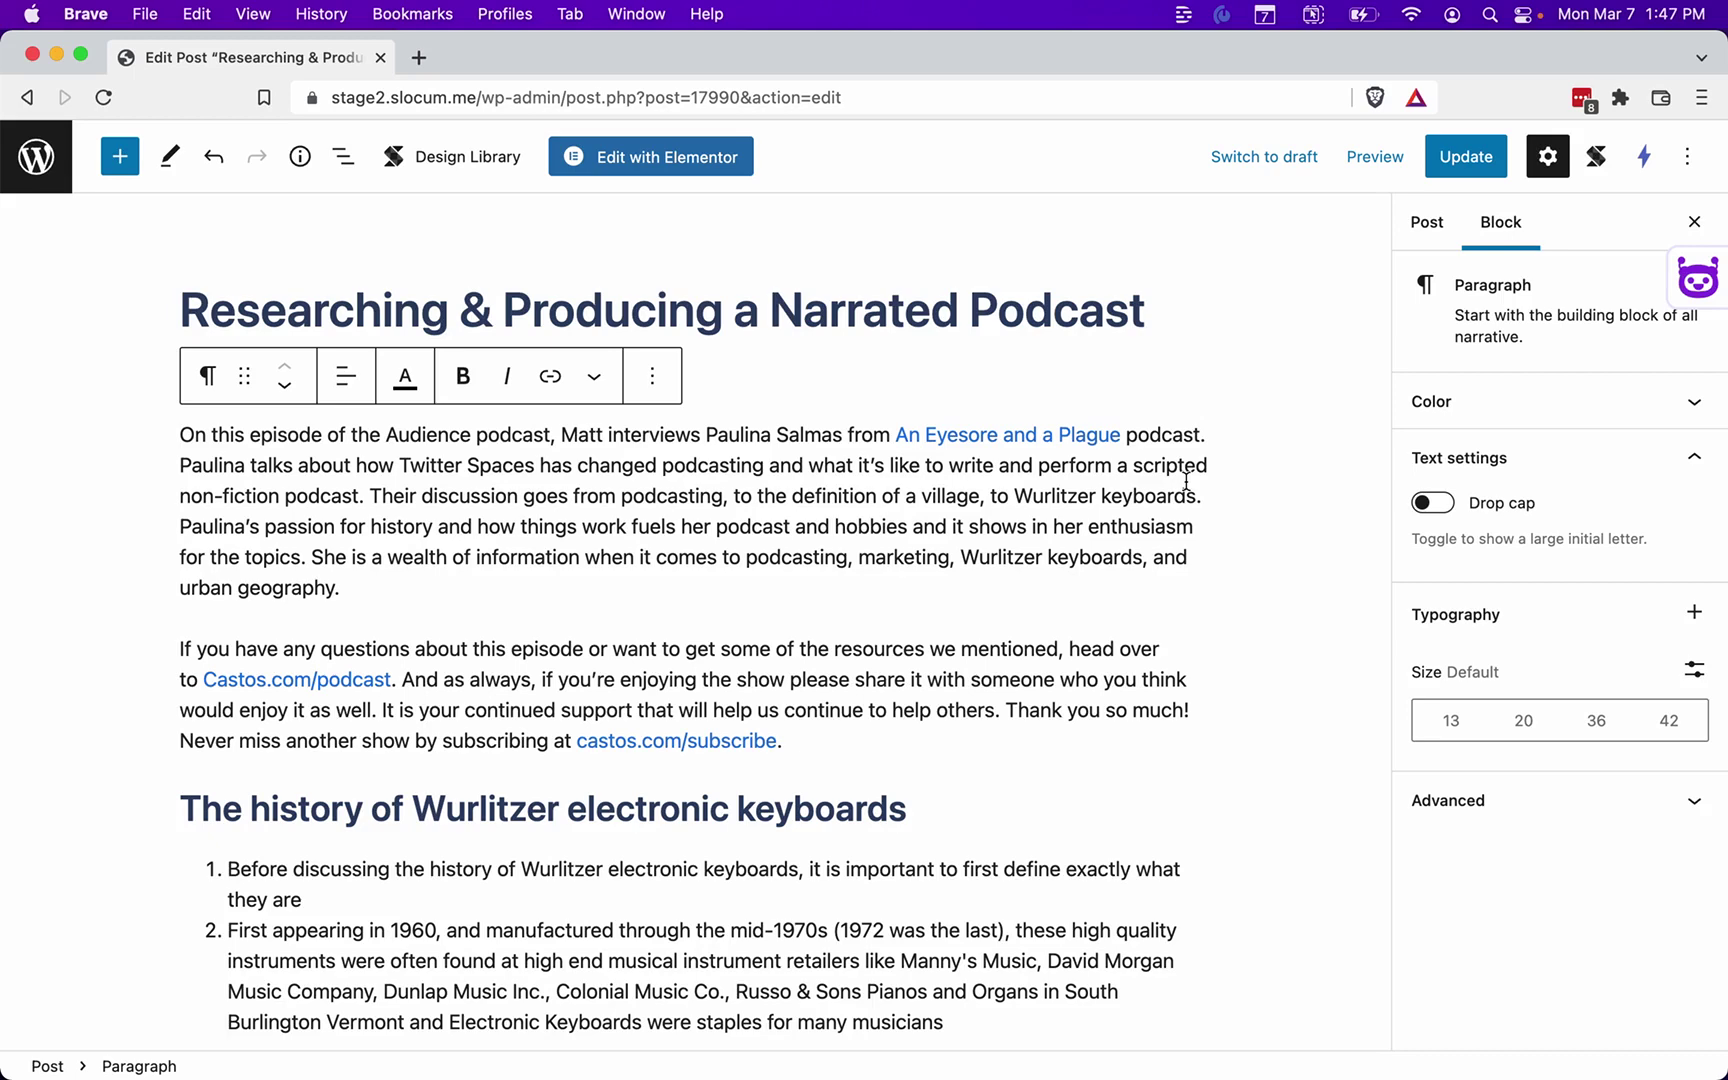
pyautogui.press('super+s')
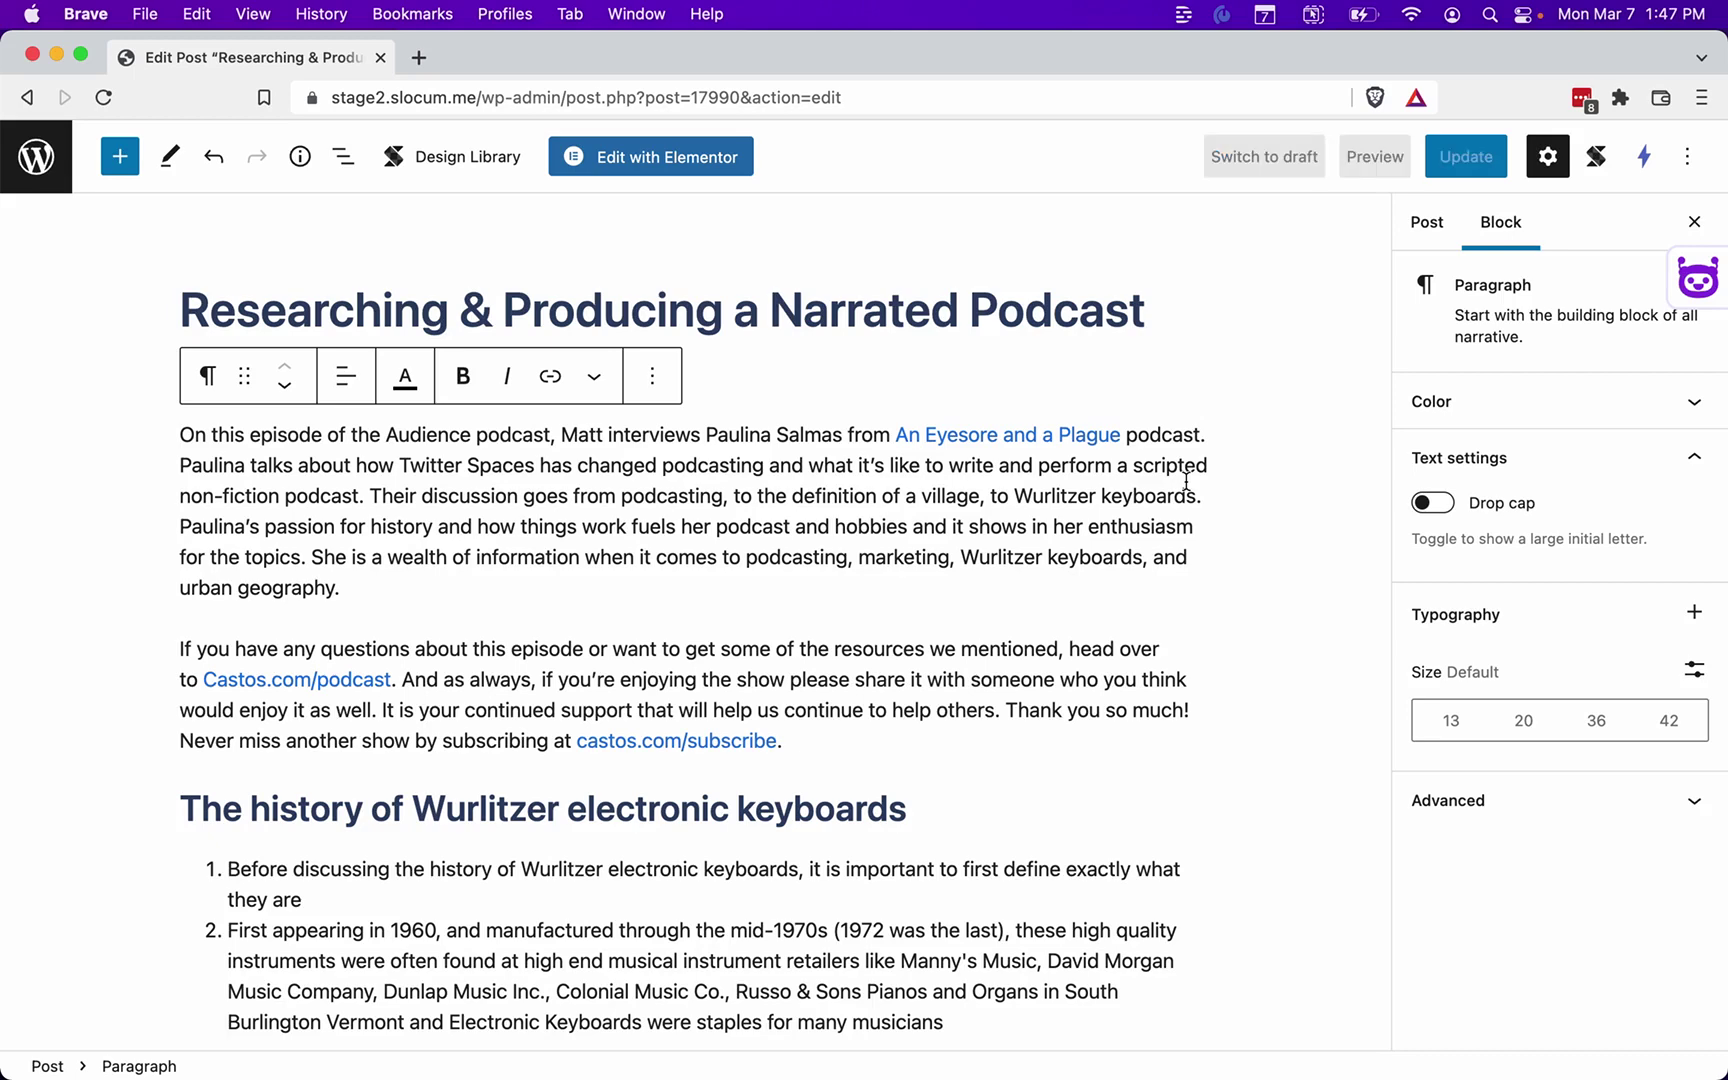